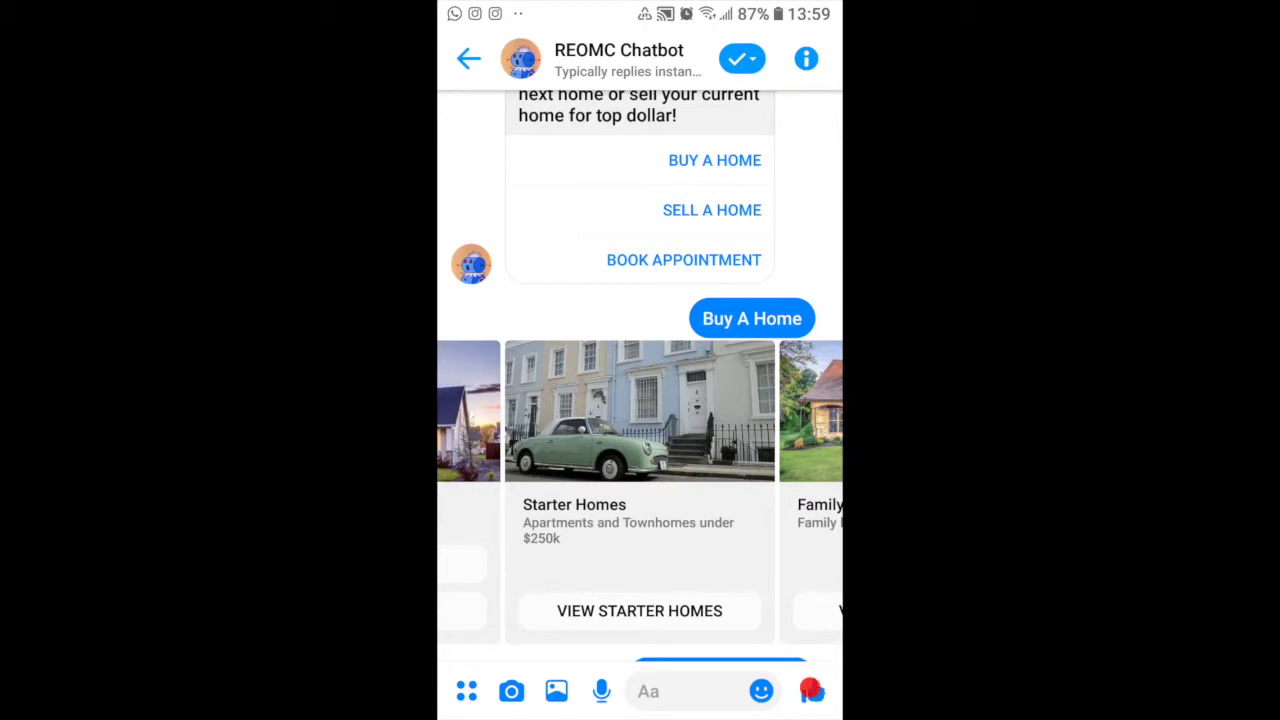
Step: Ask the bot for starter homes under $250K, browse the carousel, and choose Enter My Criteria
click(639, 610)
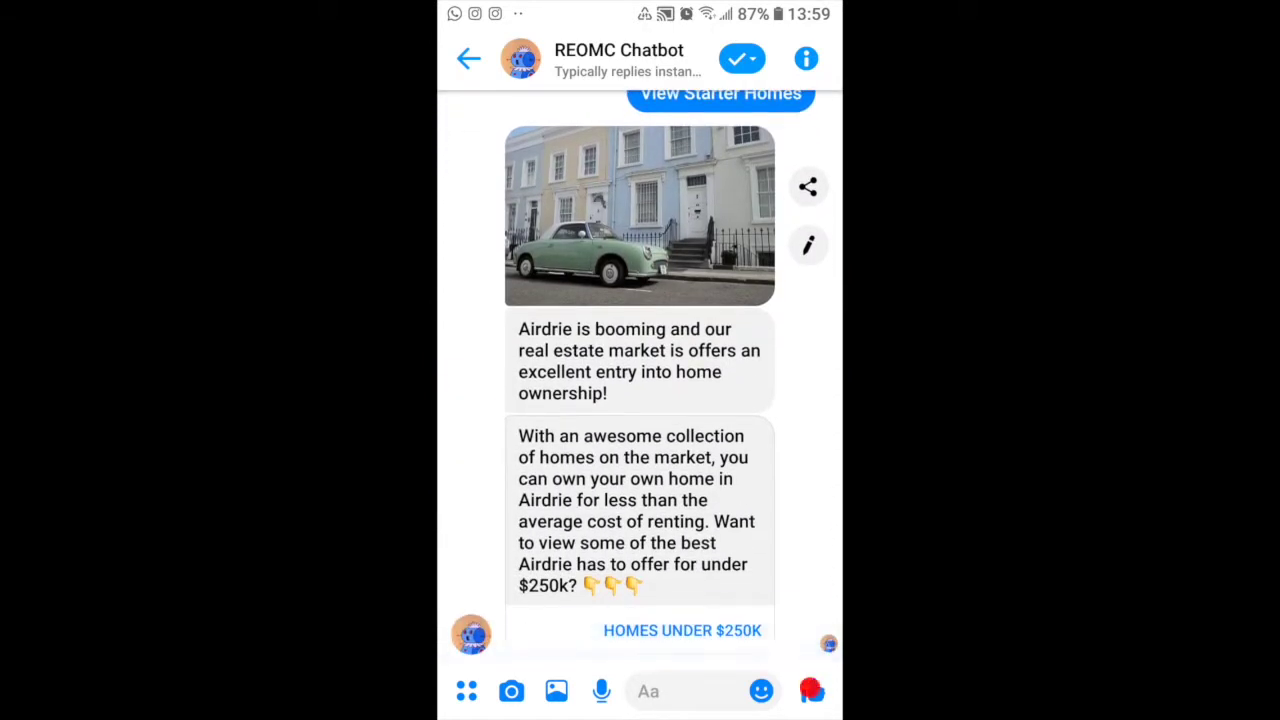
click(682, 630)
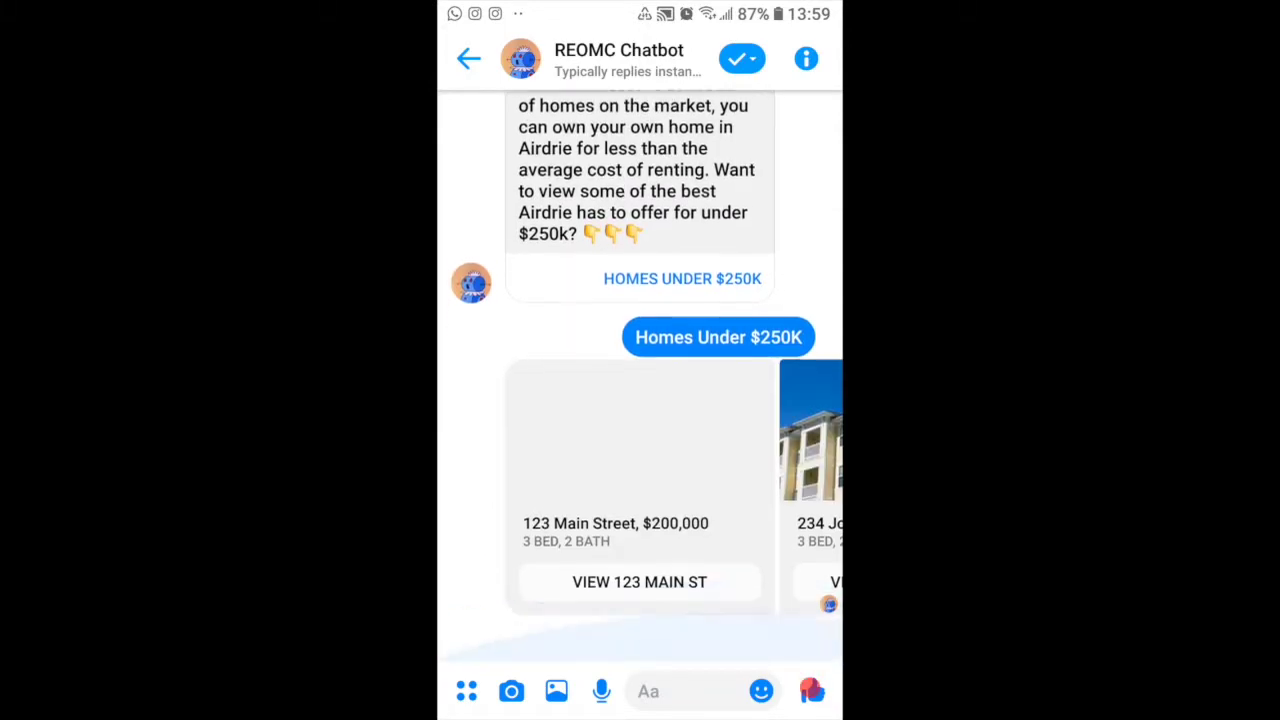
drag(760, 440, 490, 440)
drag(760, 420, 490, 400)
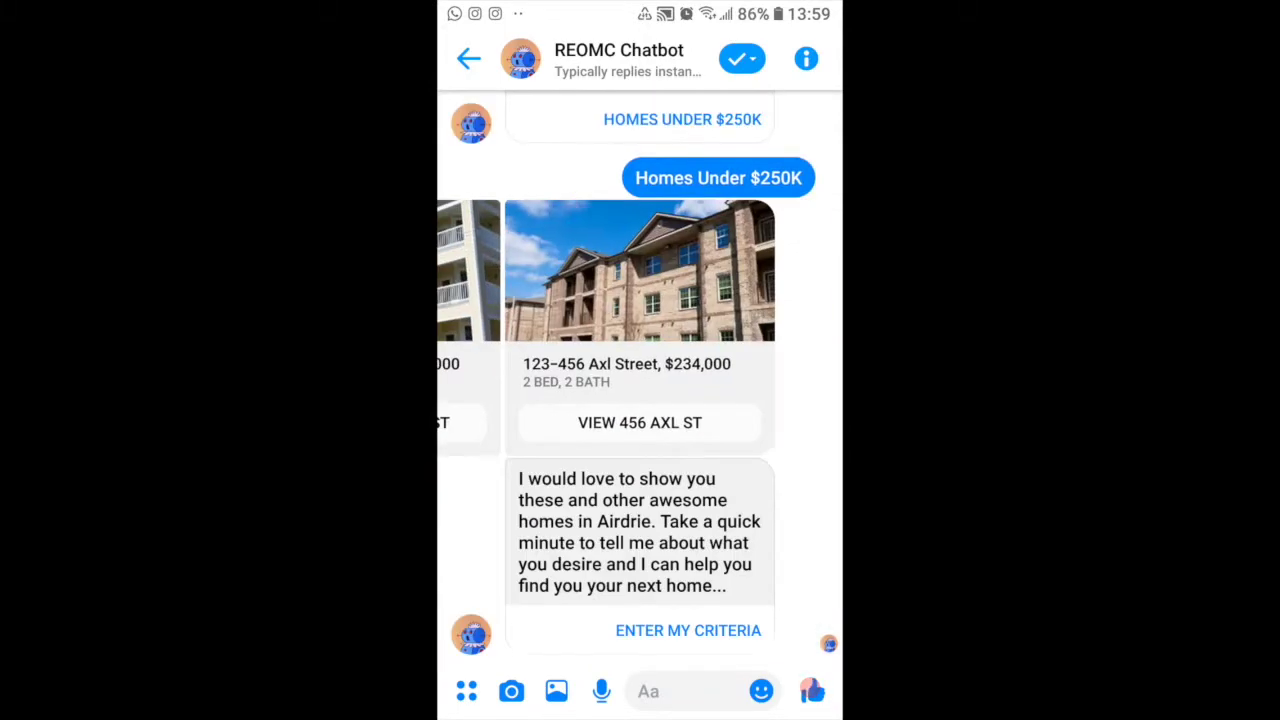
click(688, 630)
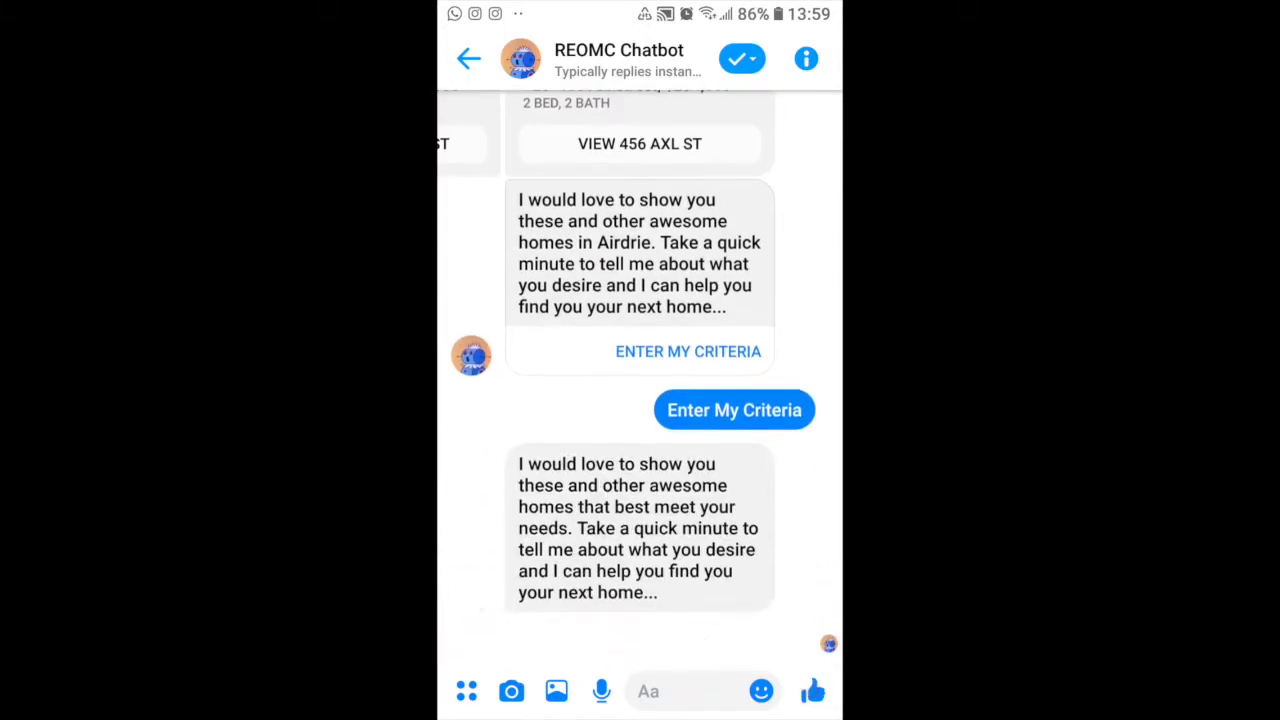
Step: Answer Townhouse, 3 bedrooms, 2.5 bathrooms, 3 - 6 months and Yes to pre-approval
click(622, 632)
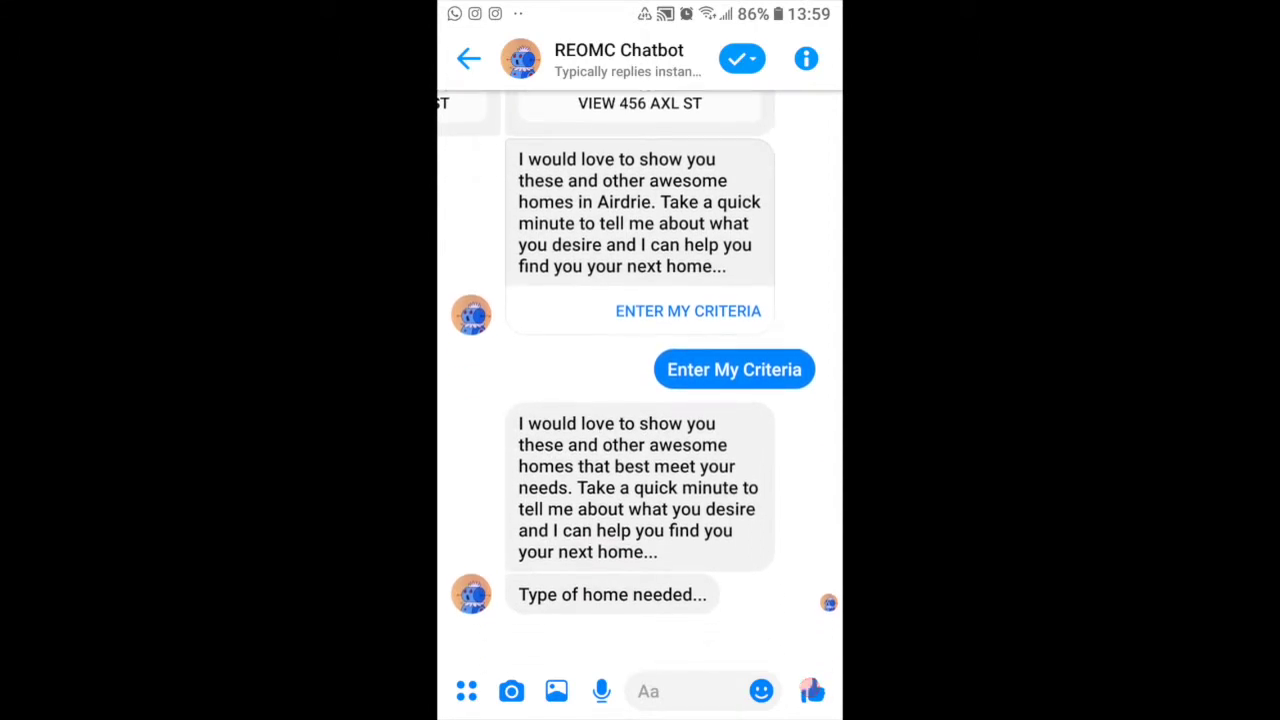
click(599, 632)
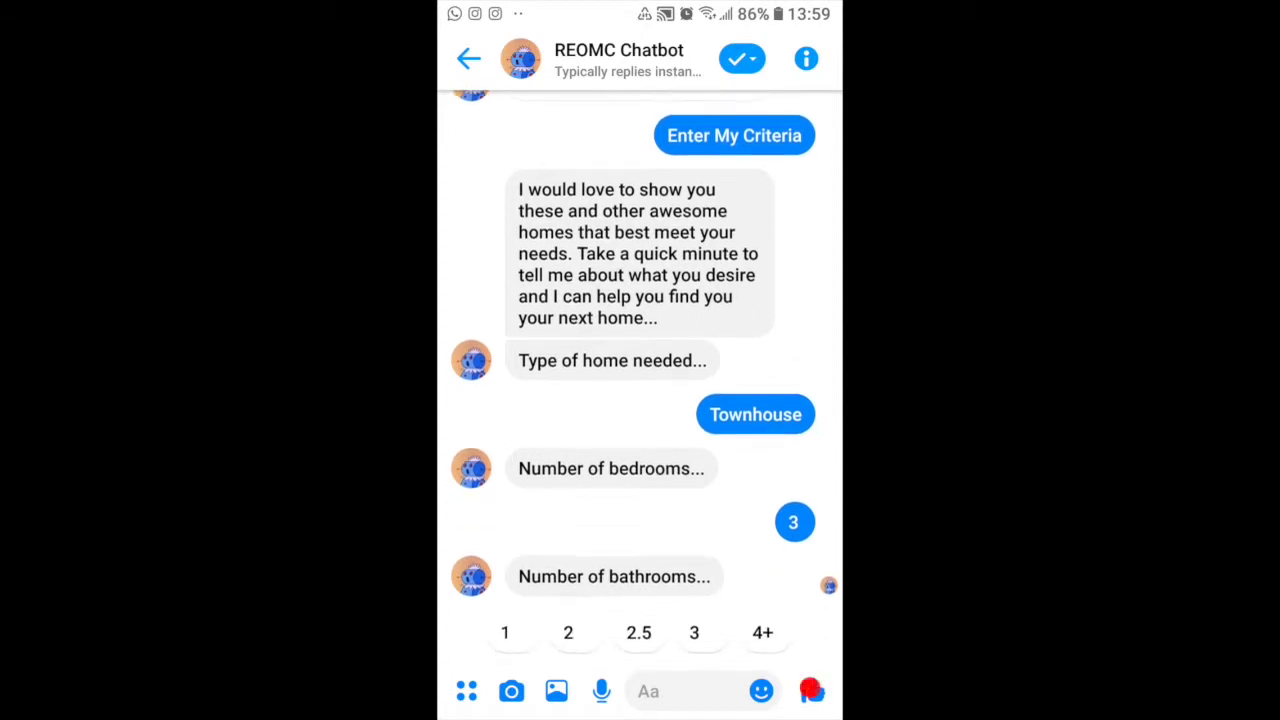
click(638, 632)
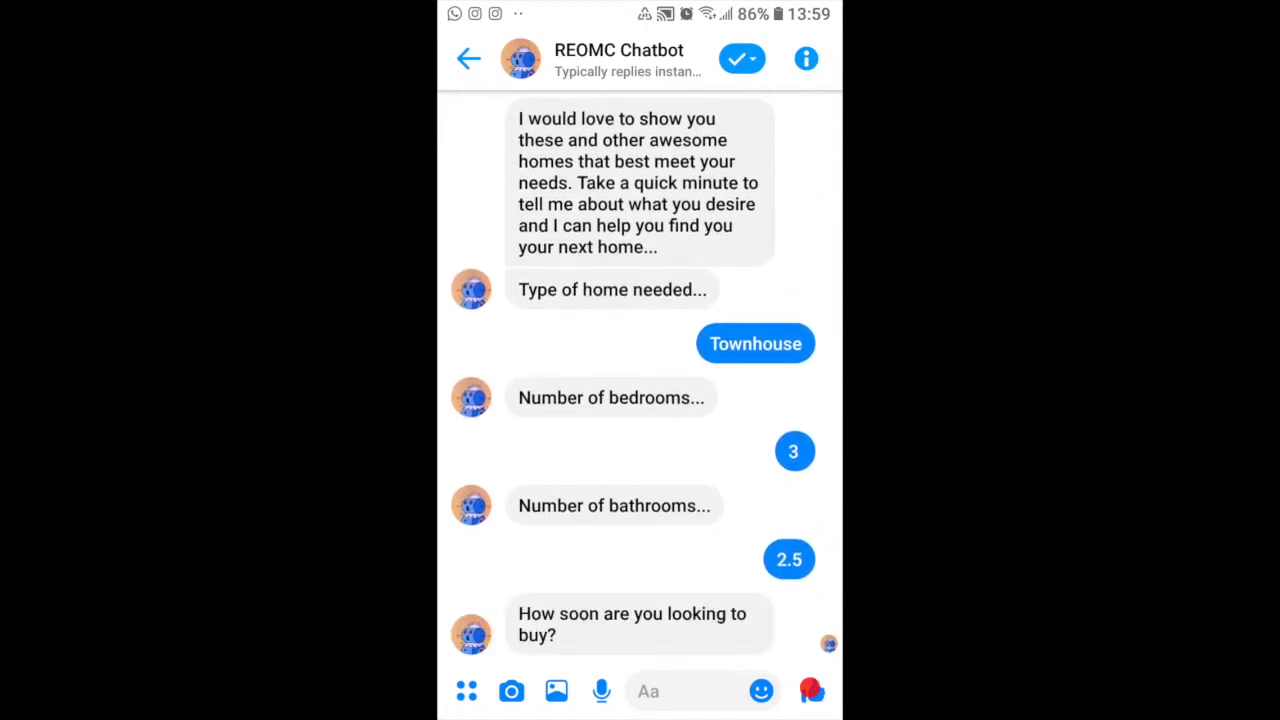
click(657, 631)
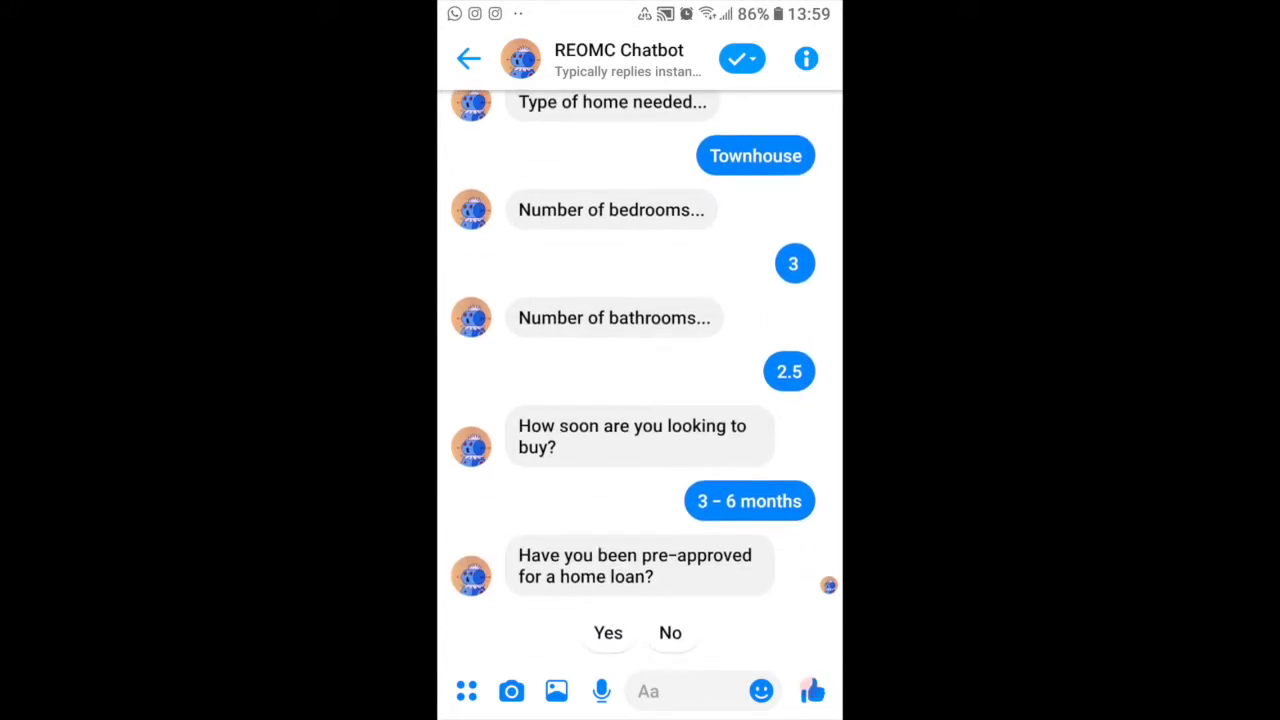
click(608, 632)
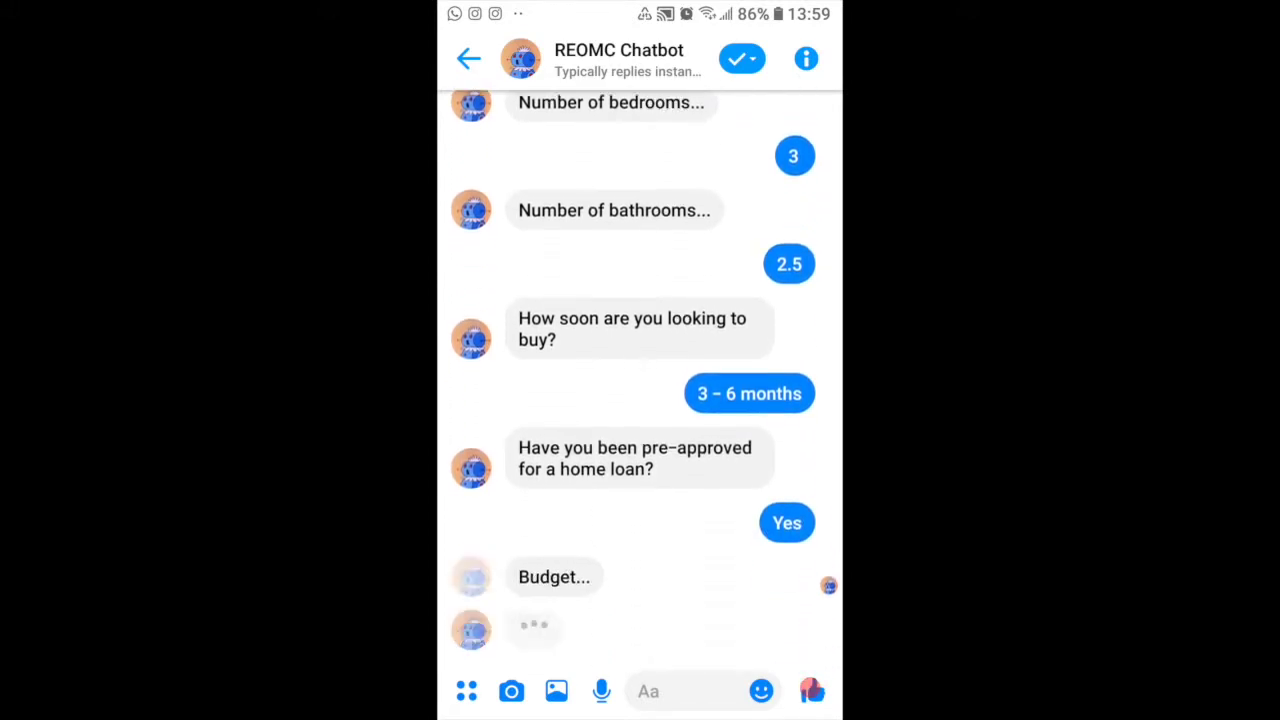
click(648, 691)
Step: Send a 230,000 budget and Hillside as the preferred neighbourhood
text(230)
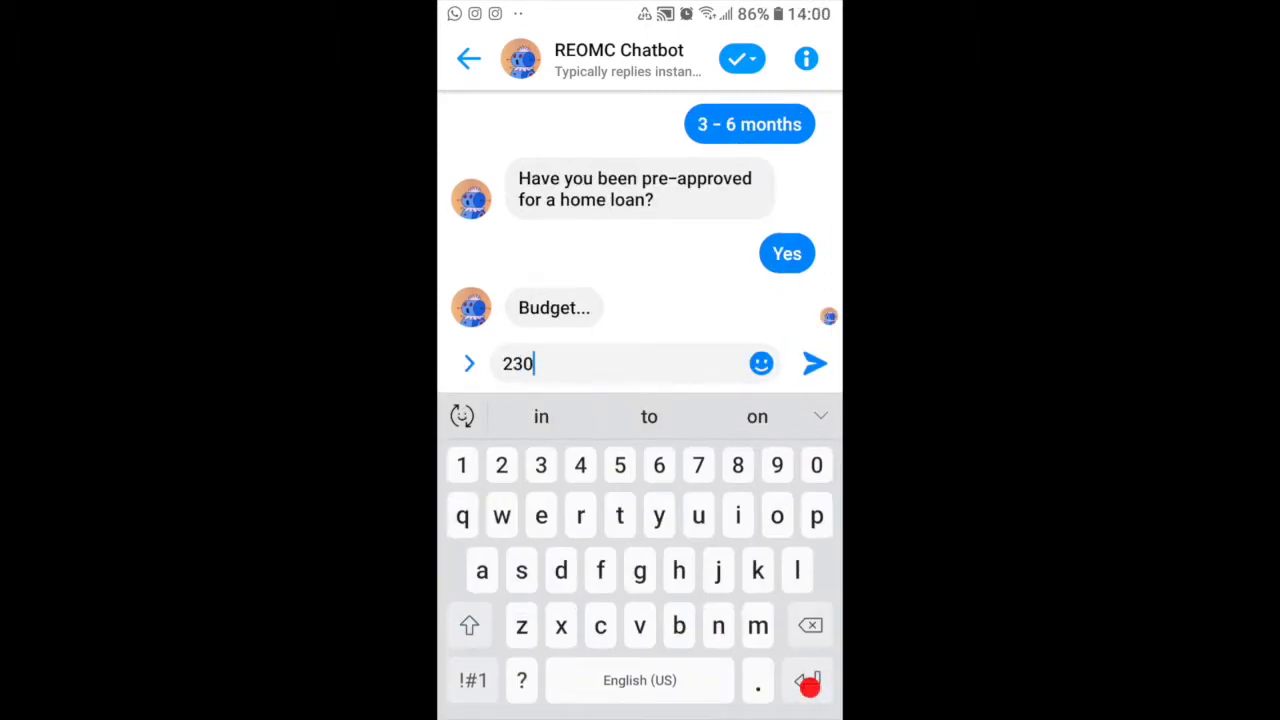
click(473, 680)
text(,000)
click(815, 363)
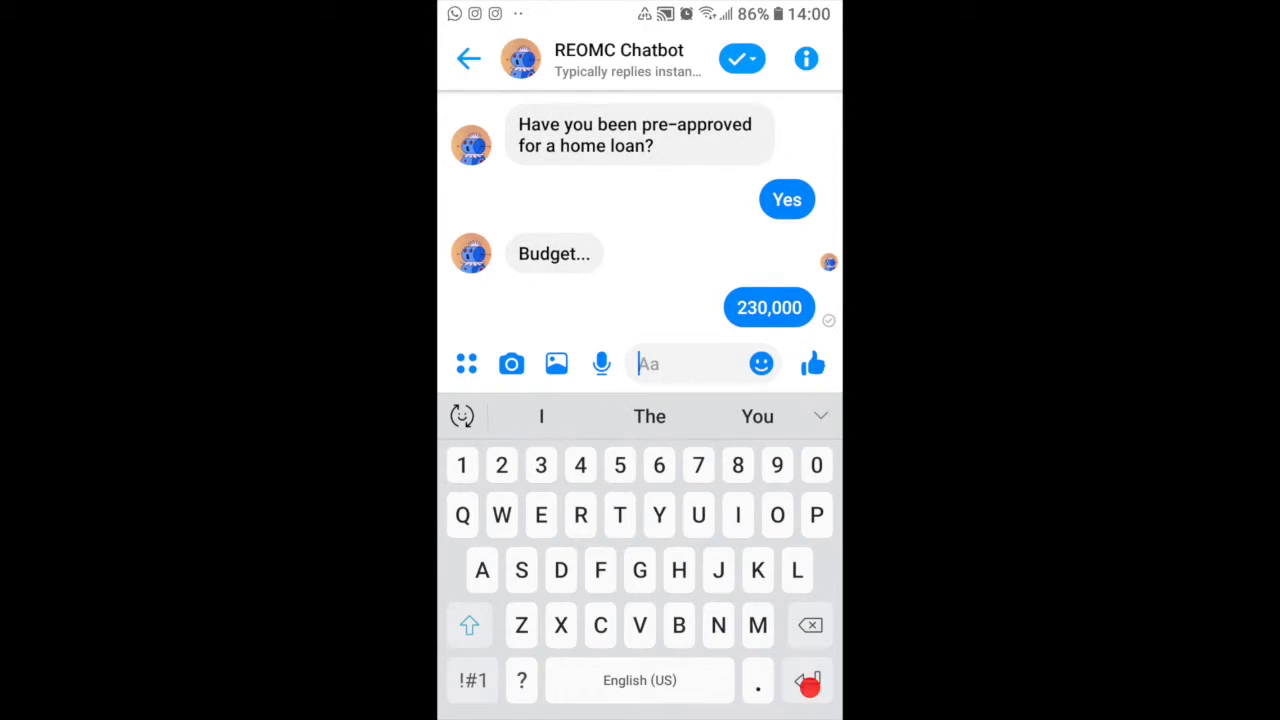
text(Hillside)
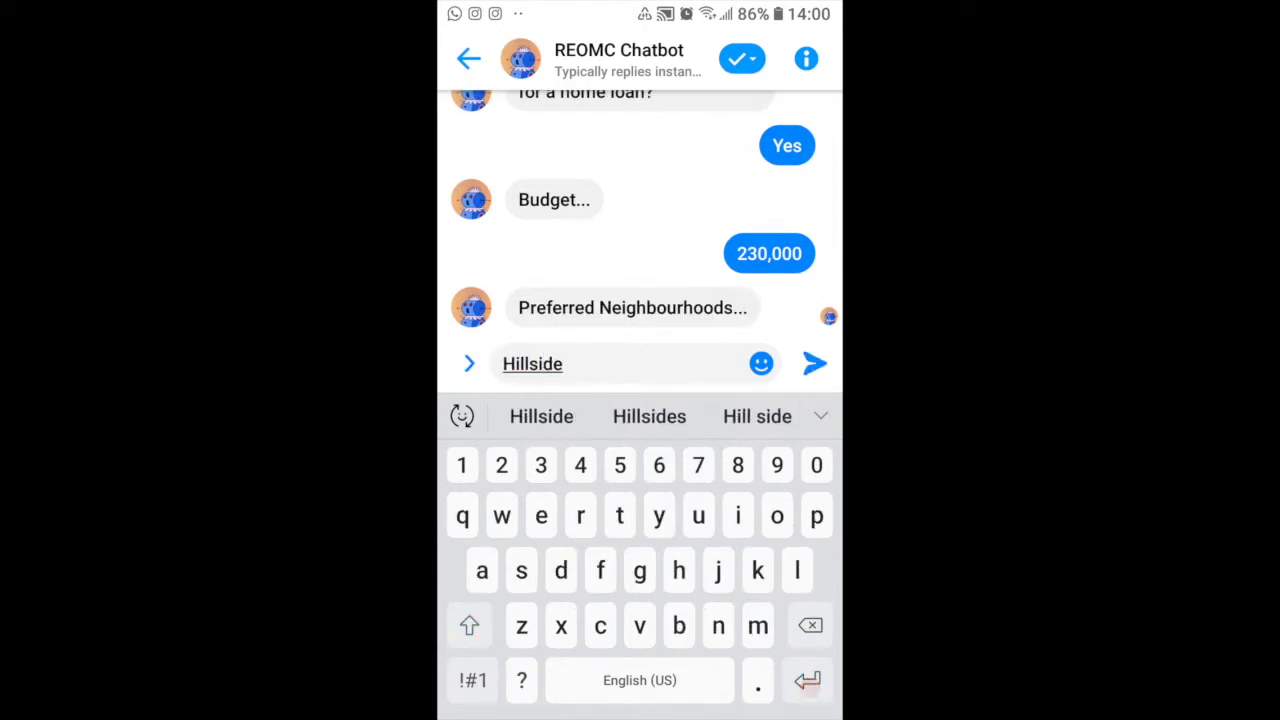
click(815, 363)
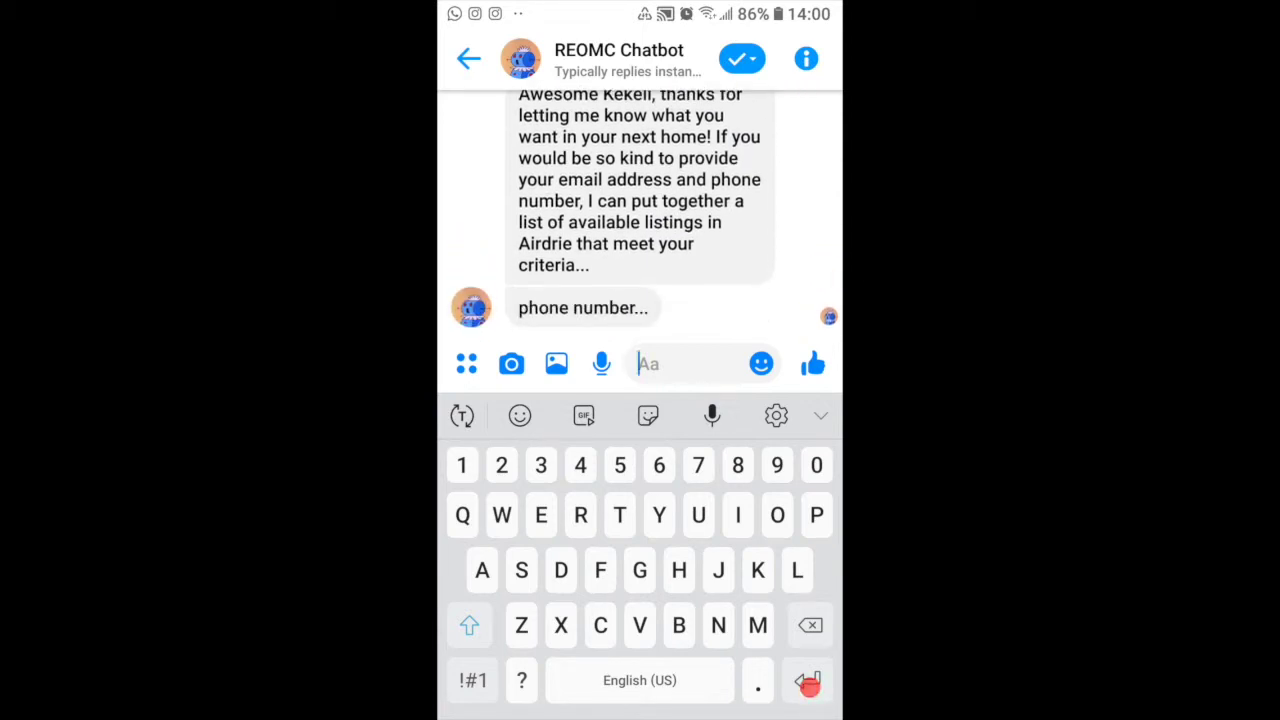
Step: Send the contact's phone number and e-mail address to the bot
click(815, 363)
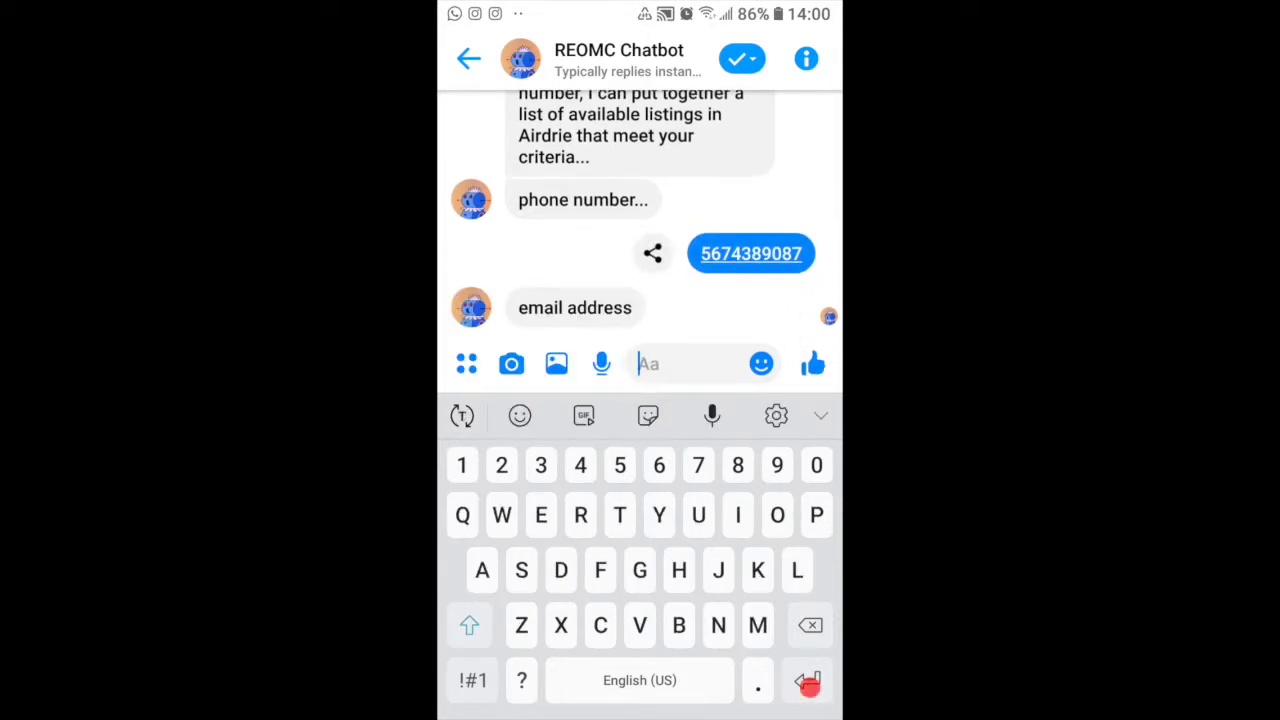
text(Myemail)
click(473, 680)
text(@)
click(473, 680)
text(emails.c)
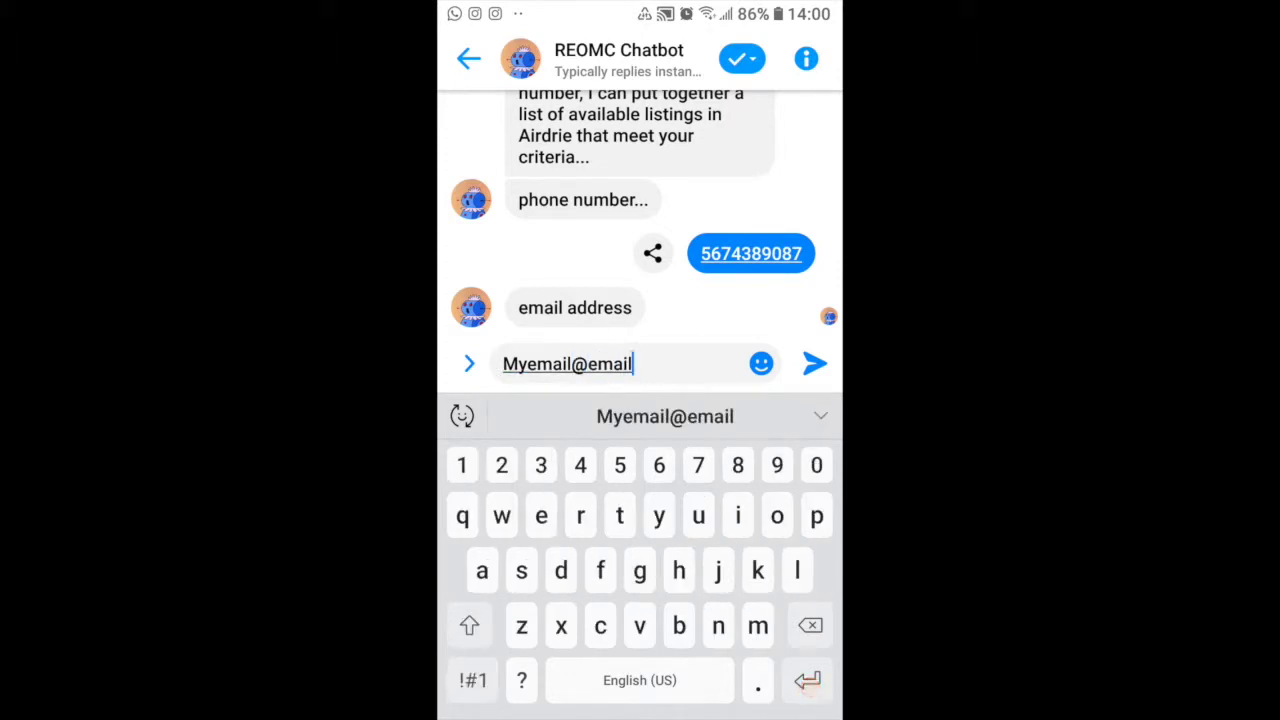
text(om)
click(815, 363)
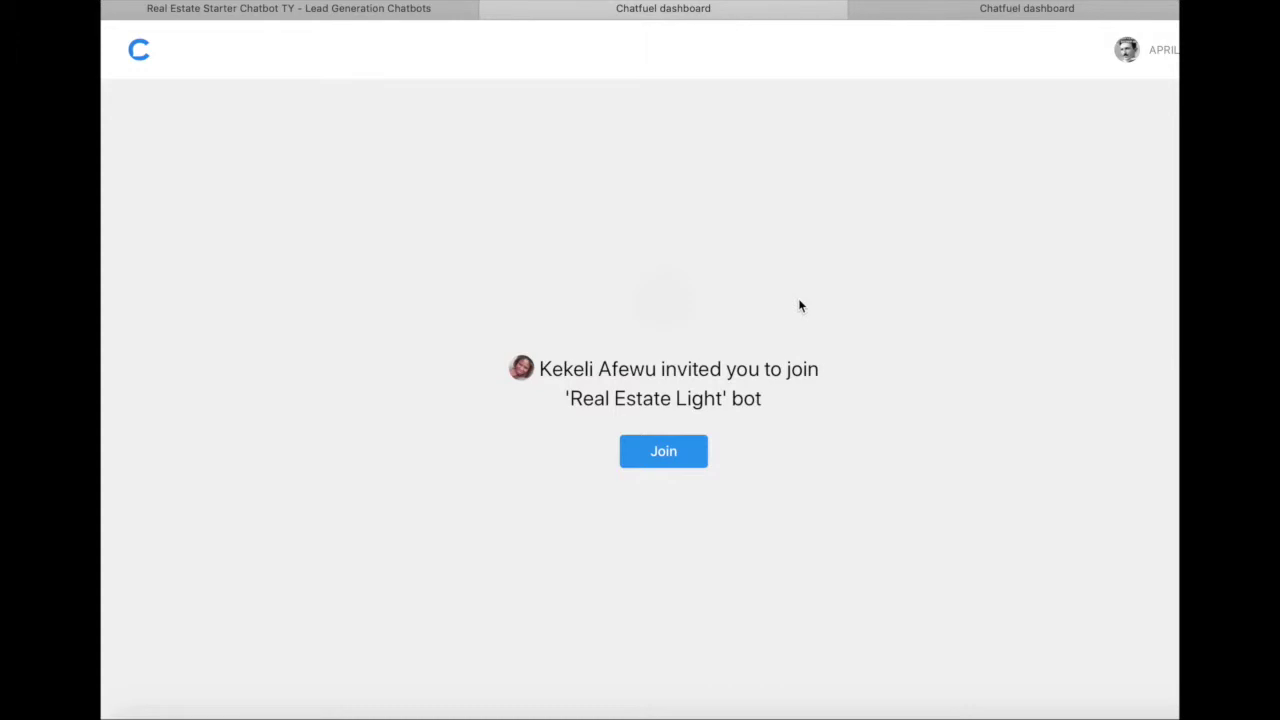
Step: Join the 'Real Estate Light' bot from its Chatfuel invitation
click(664, 456)
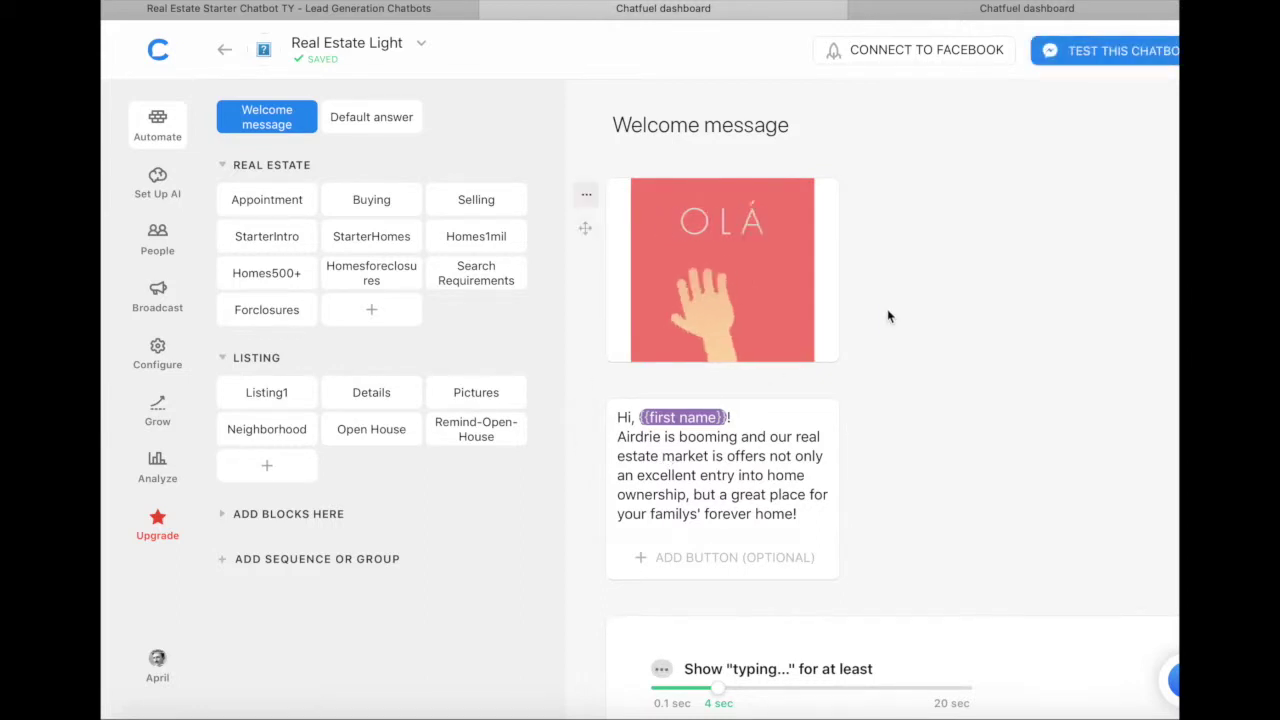
Step: Scroll through the Real Estate Light Welcome message, then return to the bots Dashboard
scroll(888, 316, down, 3)
scroll(888, 316, down, 3)
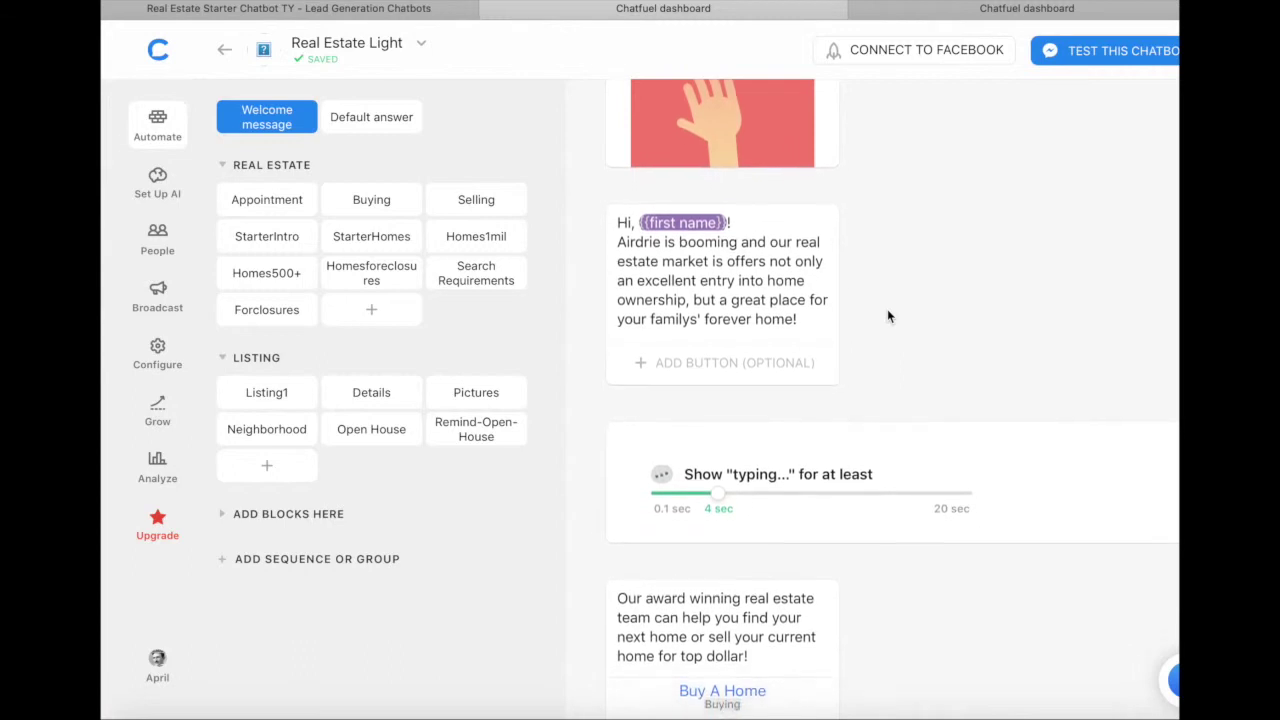
scroll(887, 316, down, 3)
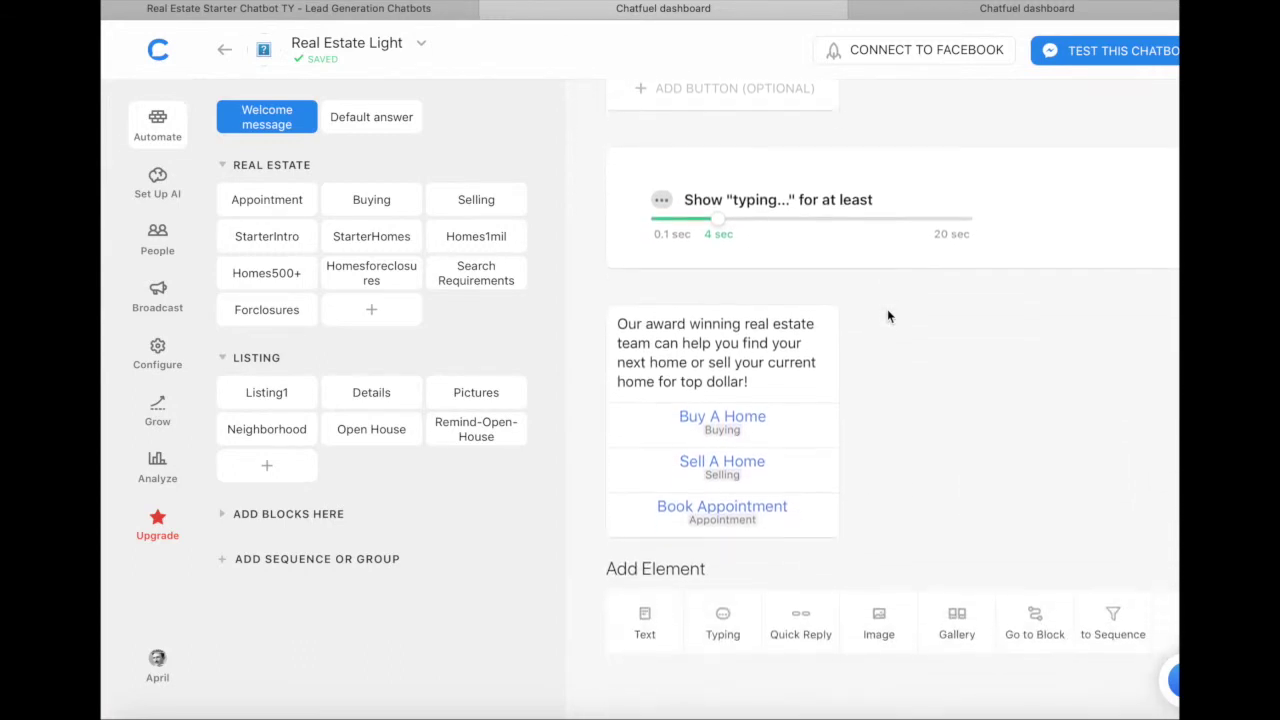
scroll(887, 316, up, 5)
scroll(887, 316, up, 3)
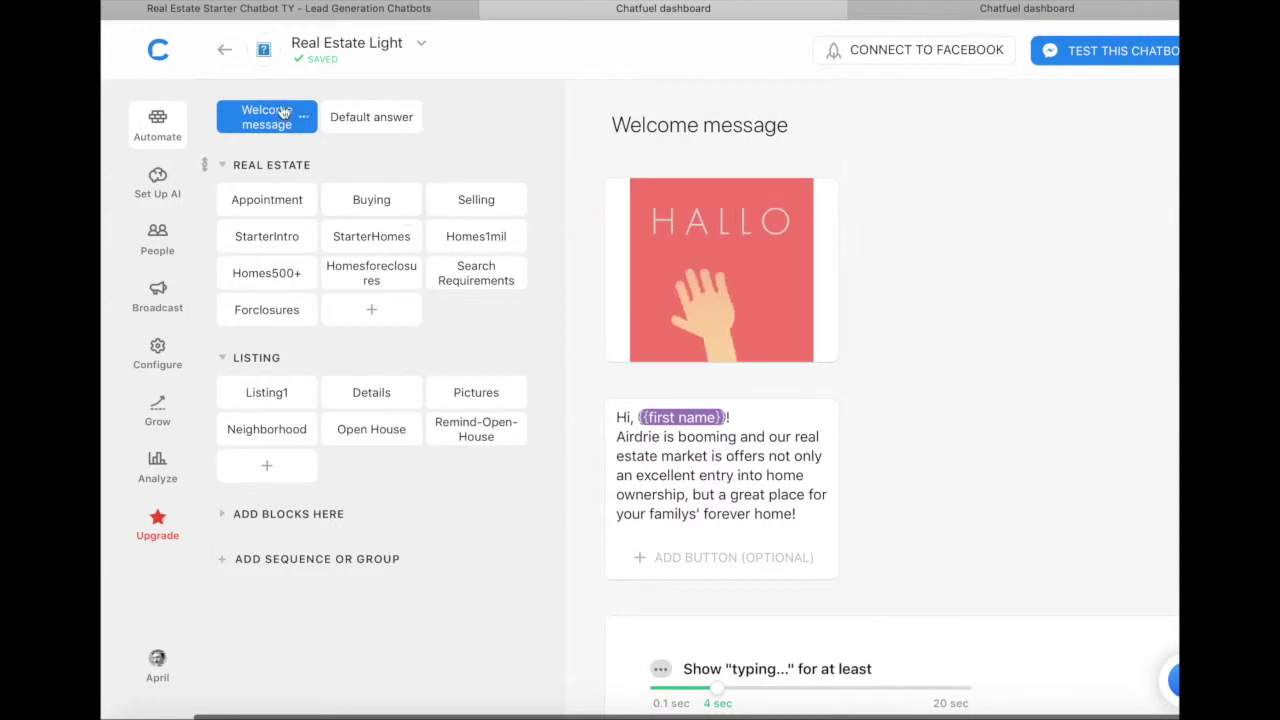
click(228, 50)
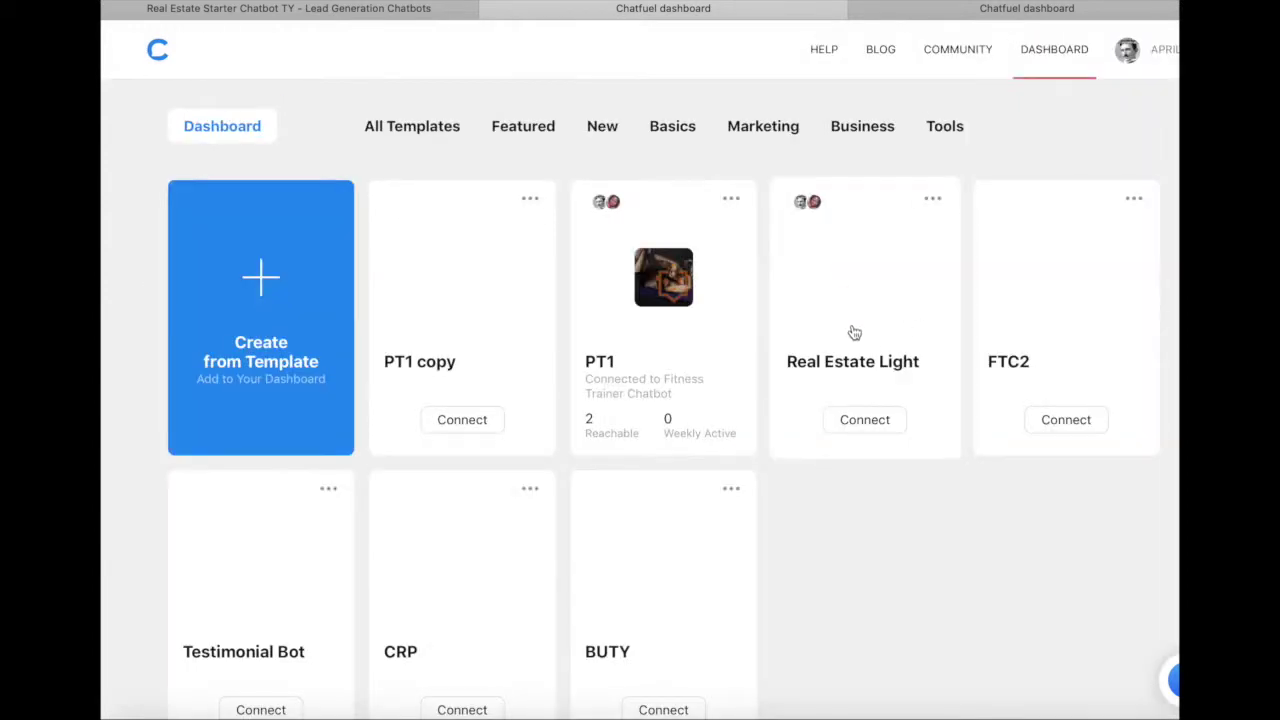
Step: Clone the Real Estate Light bot, renaming the copy to 'My Real Estate Light'
click(934, 201)
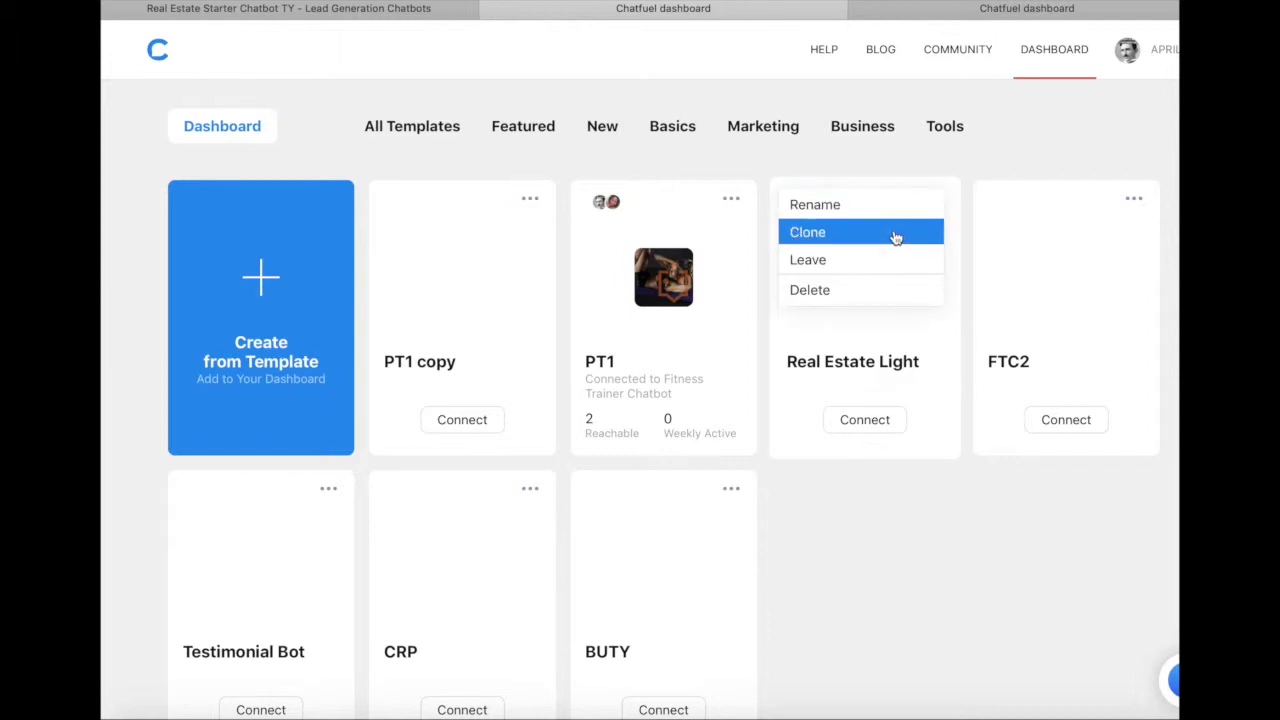
click(896, 237)
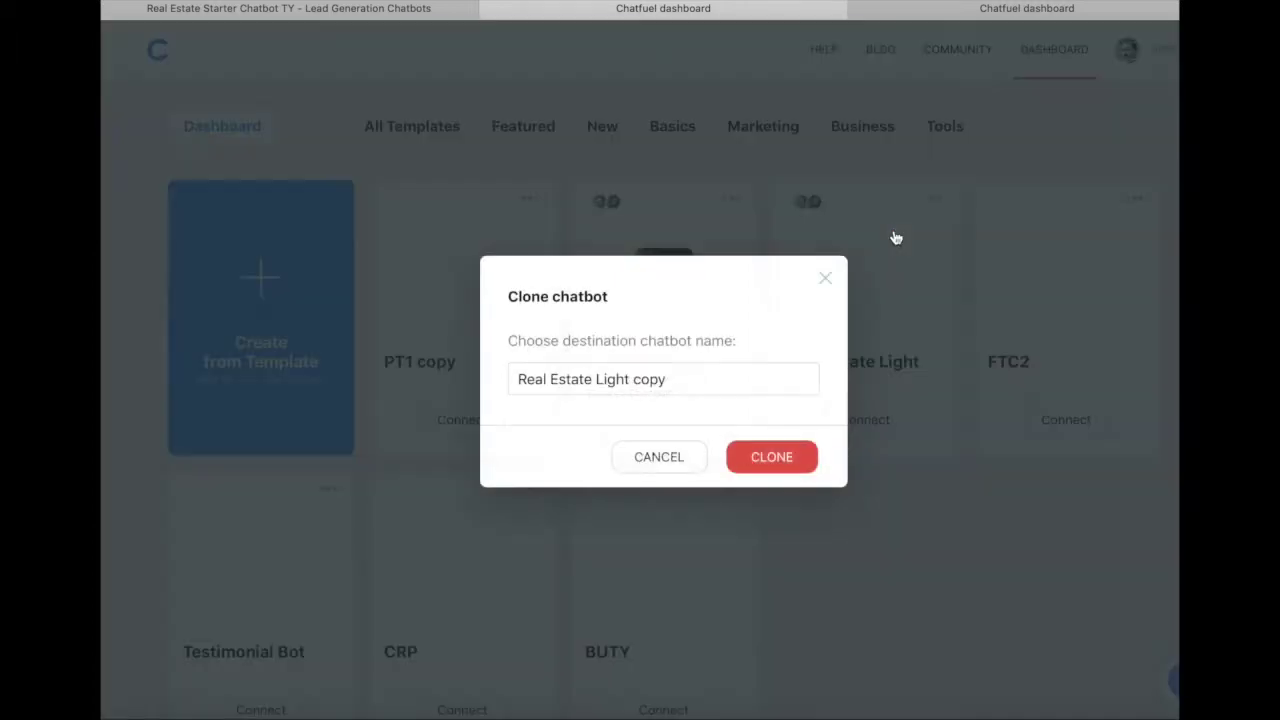
click(516, 379)
text(My)
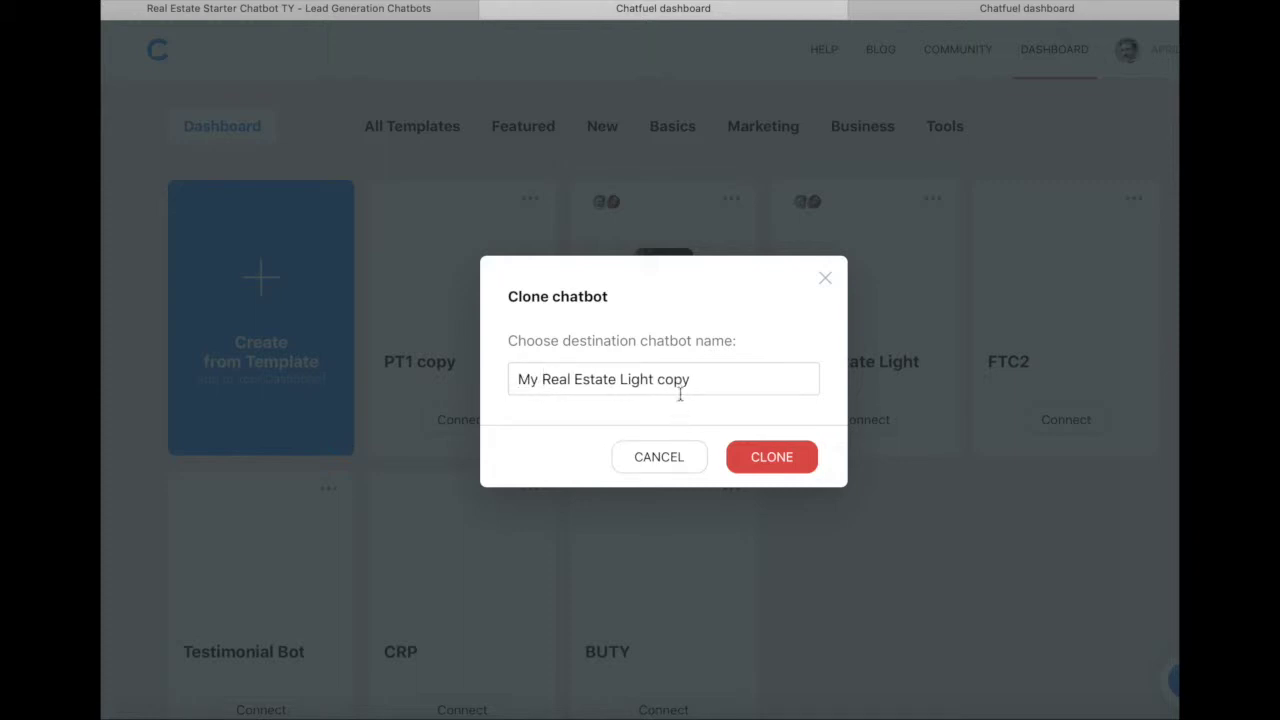
double_click(676, 380)
key(BackSpace)
click(771, 457)
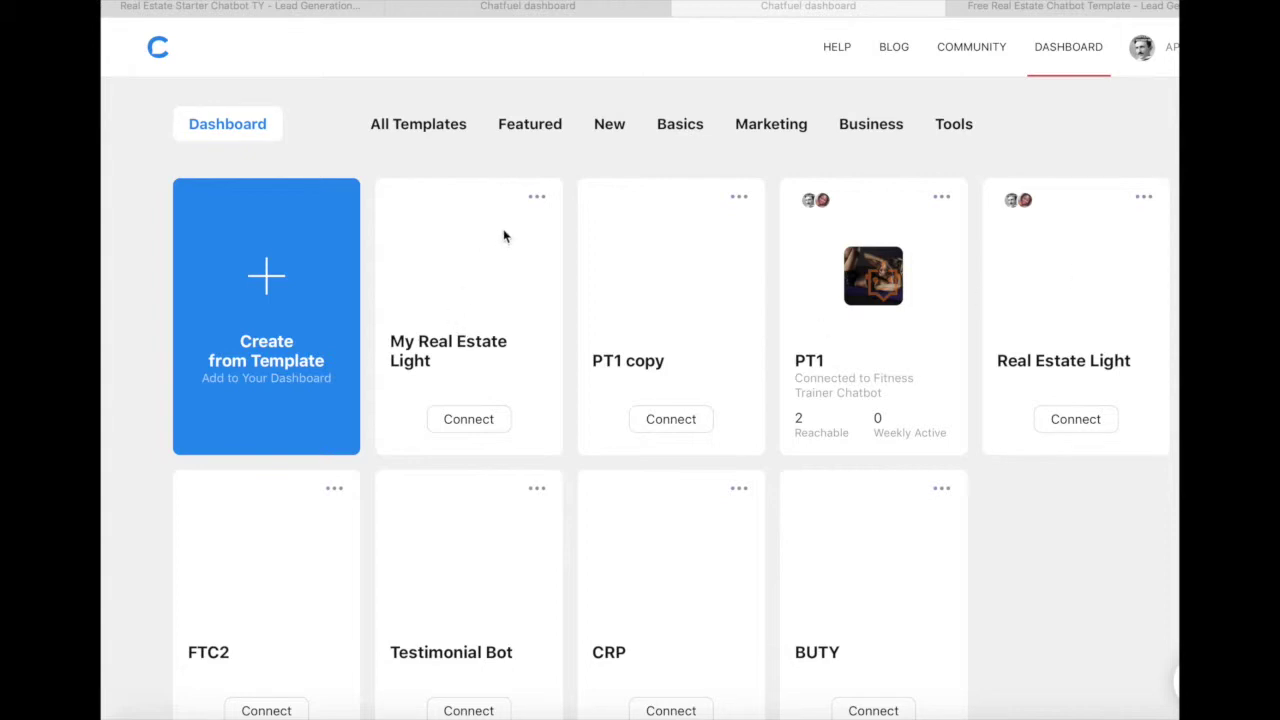
Step: Open the My Real Estate Light bot and look over its Welcome message and greeting image
click(424, 365)
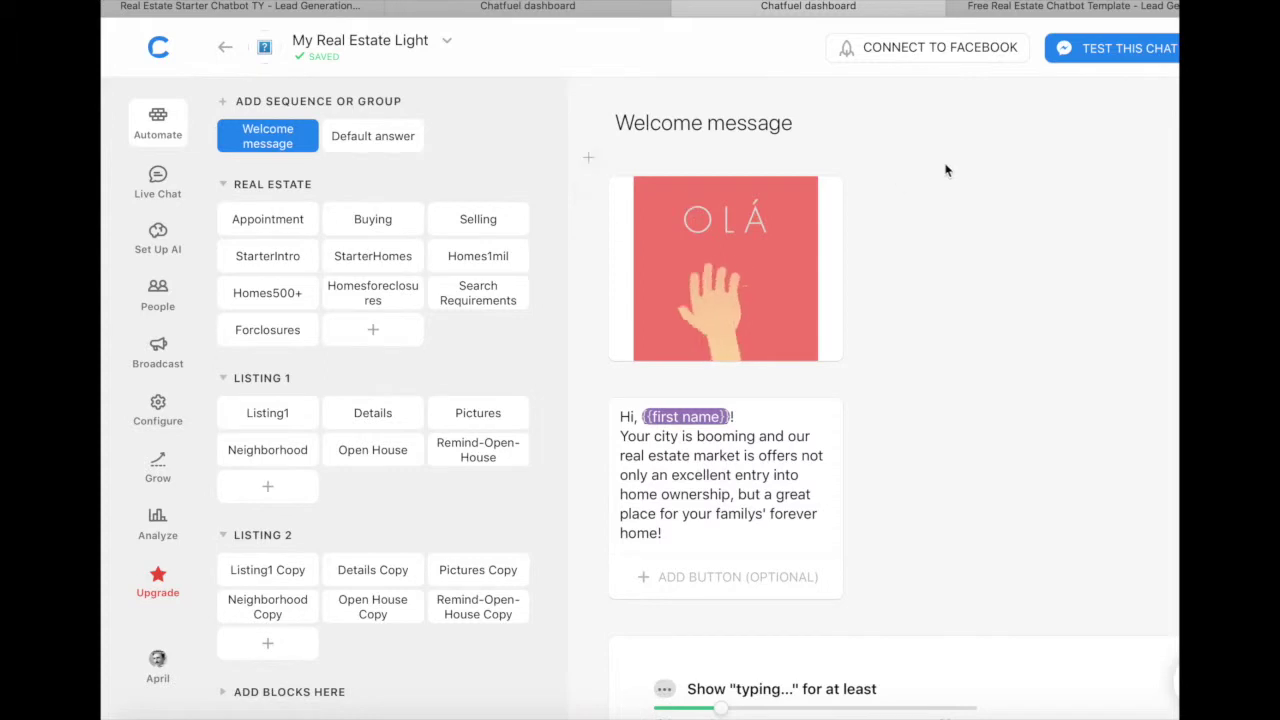
scroll(946, 170, down, 4)
scroll(946, 170, up, 4)
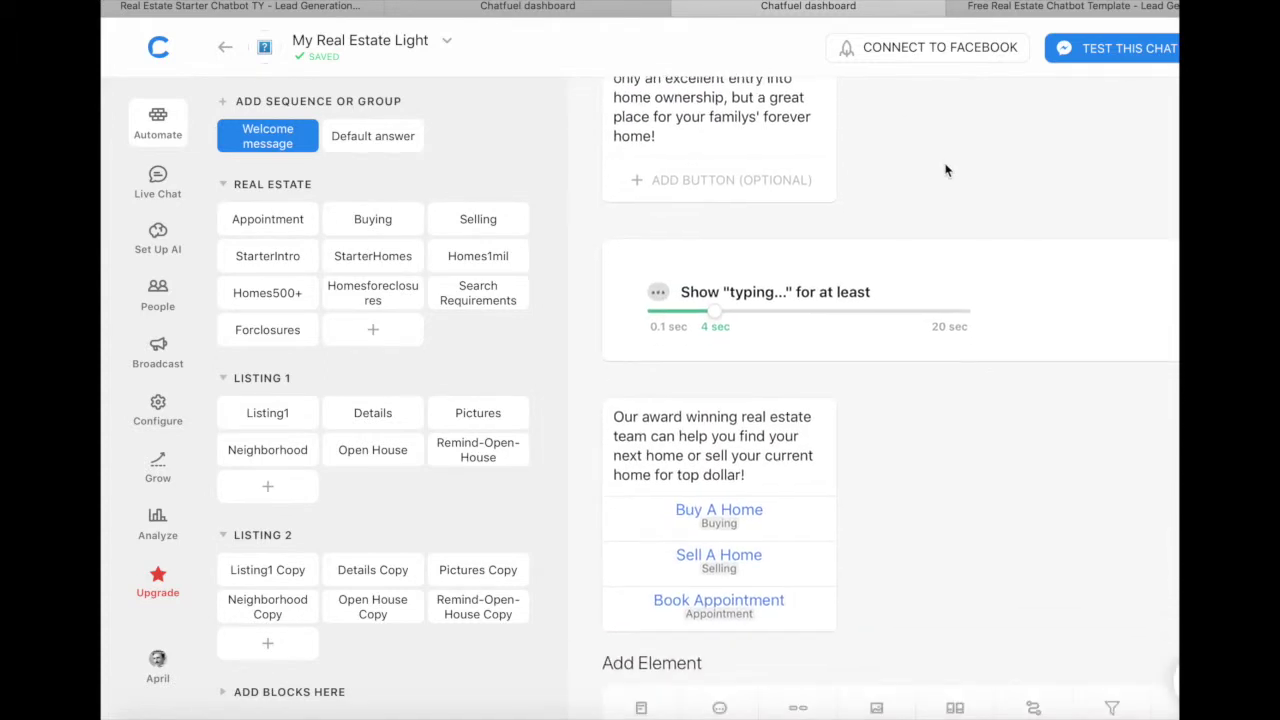
mouse_move(783, 243)
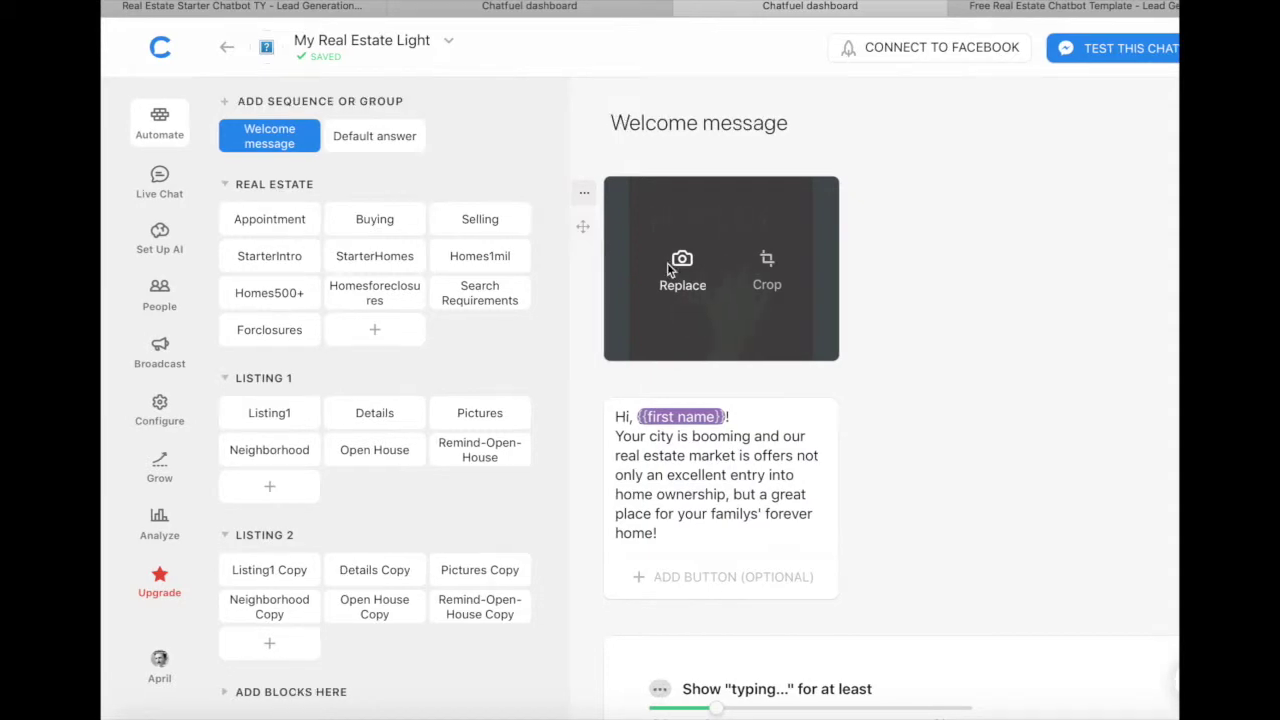
click(672, 270)
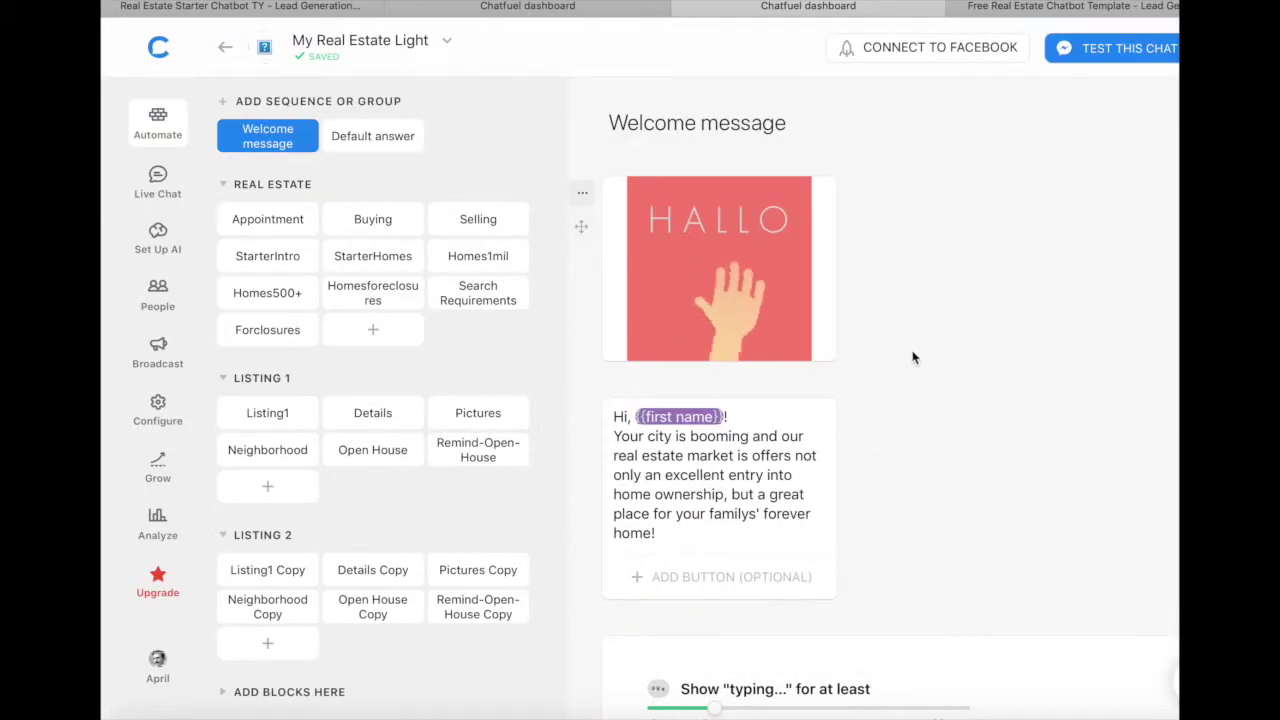
scroll(912, 357, down, 2)
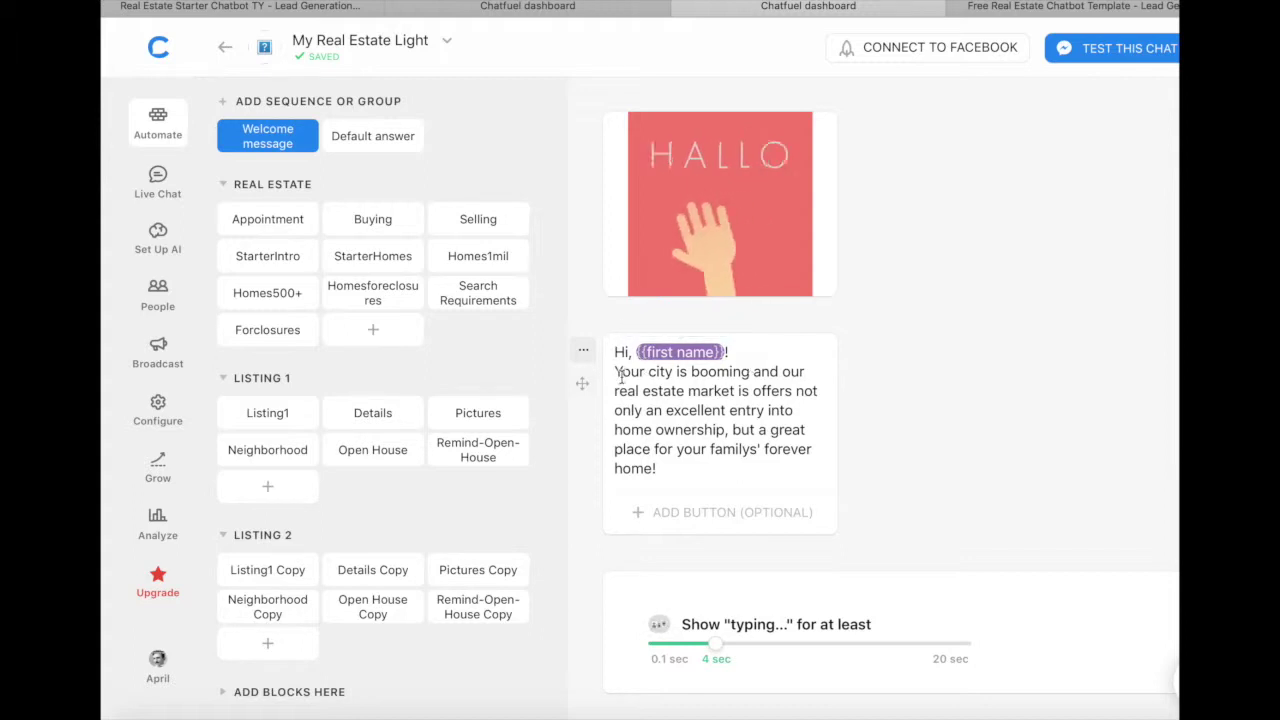
drag(615, 372, 675, 377)
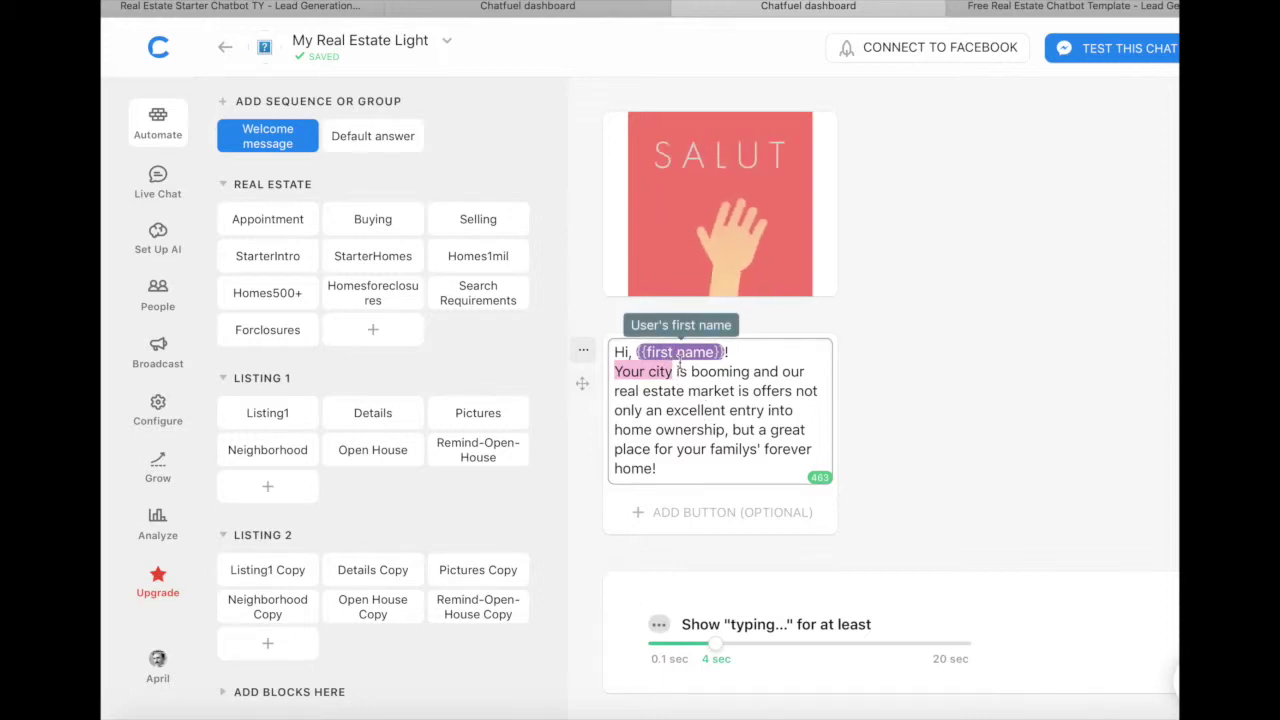
click(746, 352)
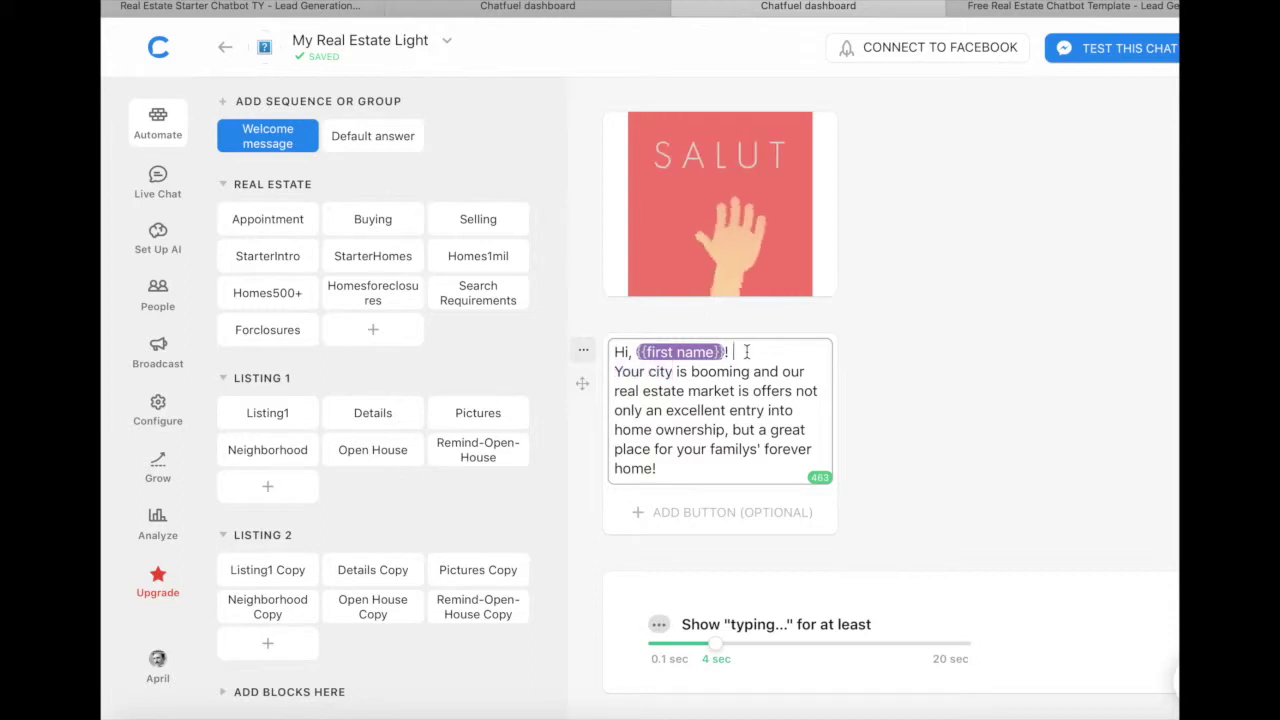
text({{)
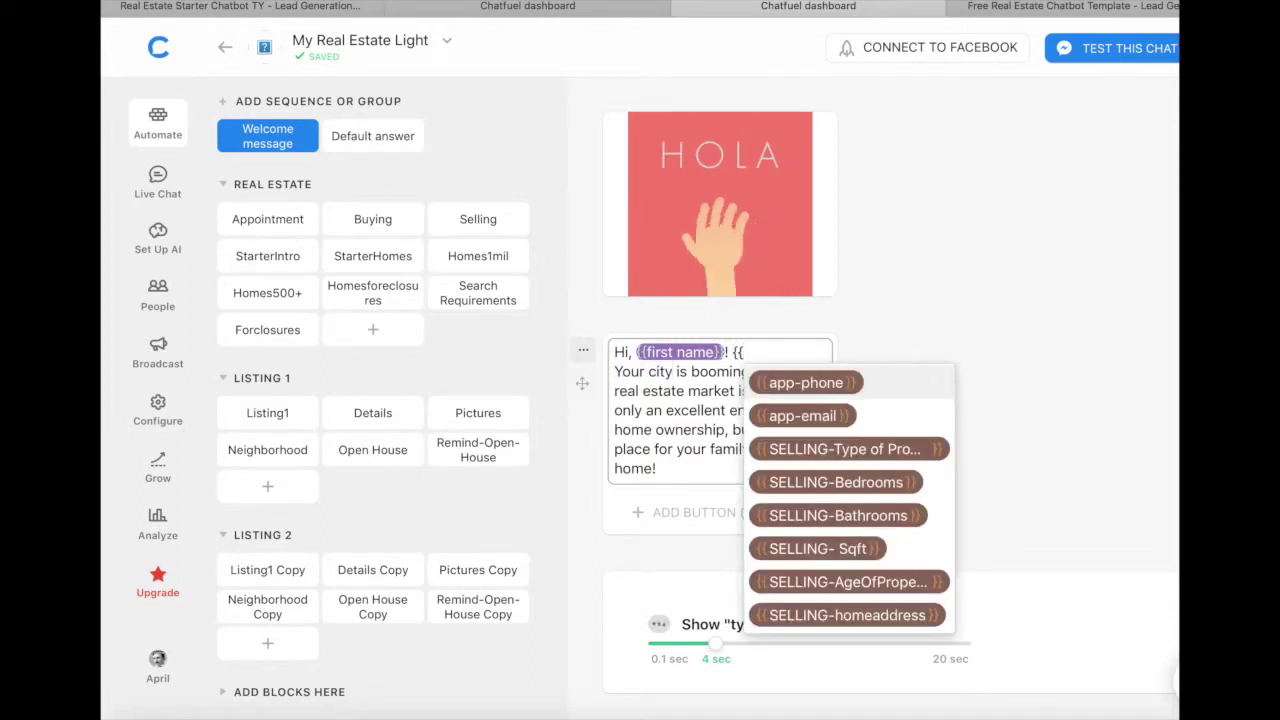
text(firs)
key(BackSpace)
key(BackSpace)
key(BackSpace)
key(BackSpace)
key(BackSpace)
key(BackSpace)
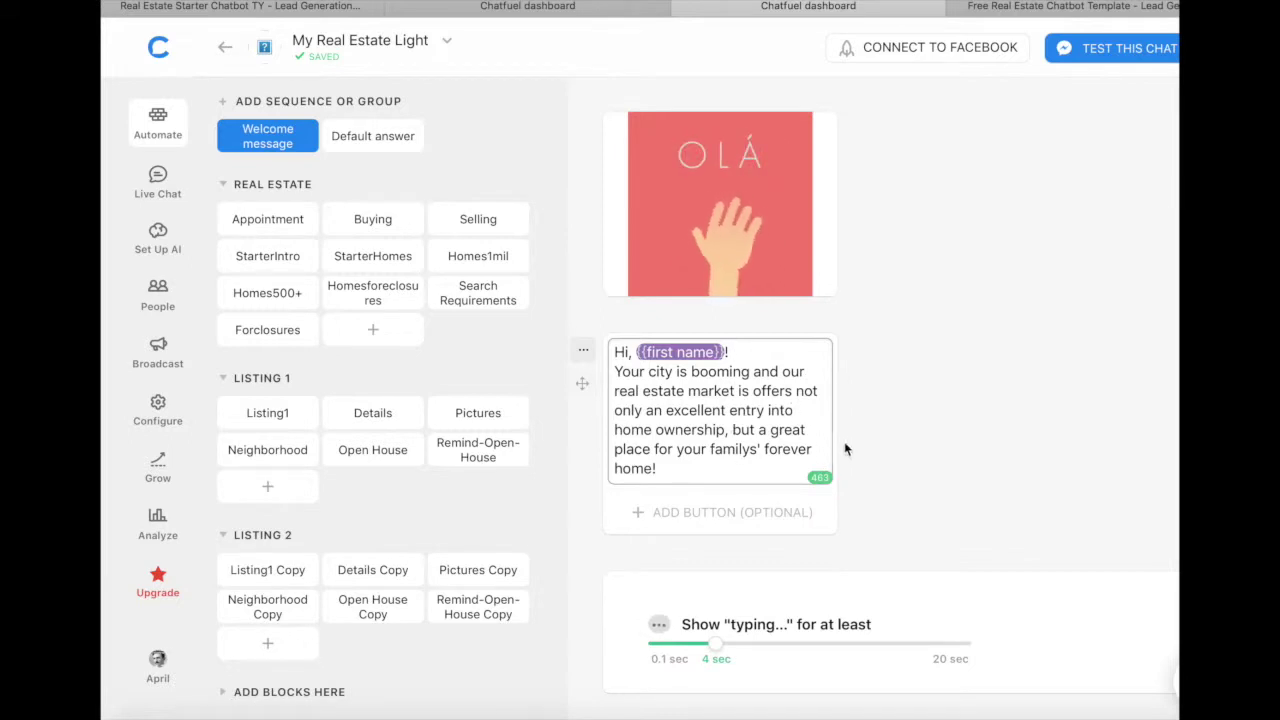
scroll(844, 449, down, 5)
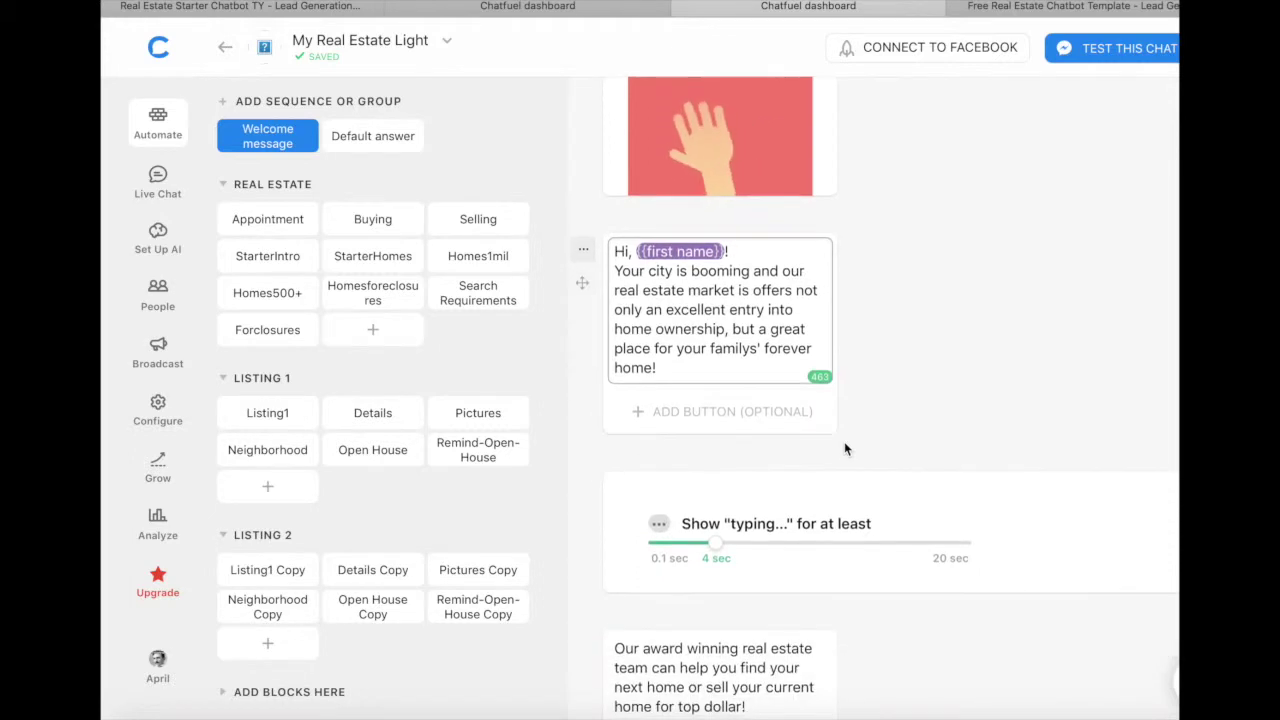
scroll(844, 449, down, 3)
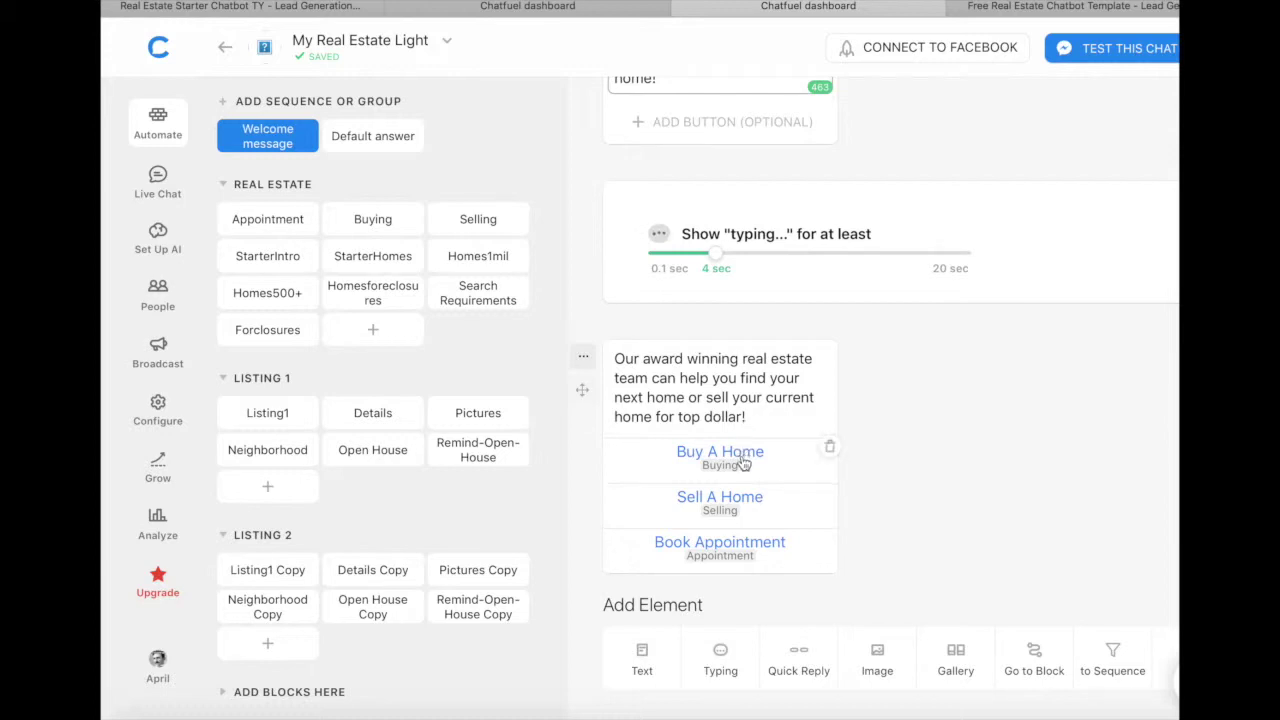
click(762, 452)
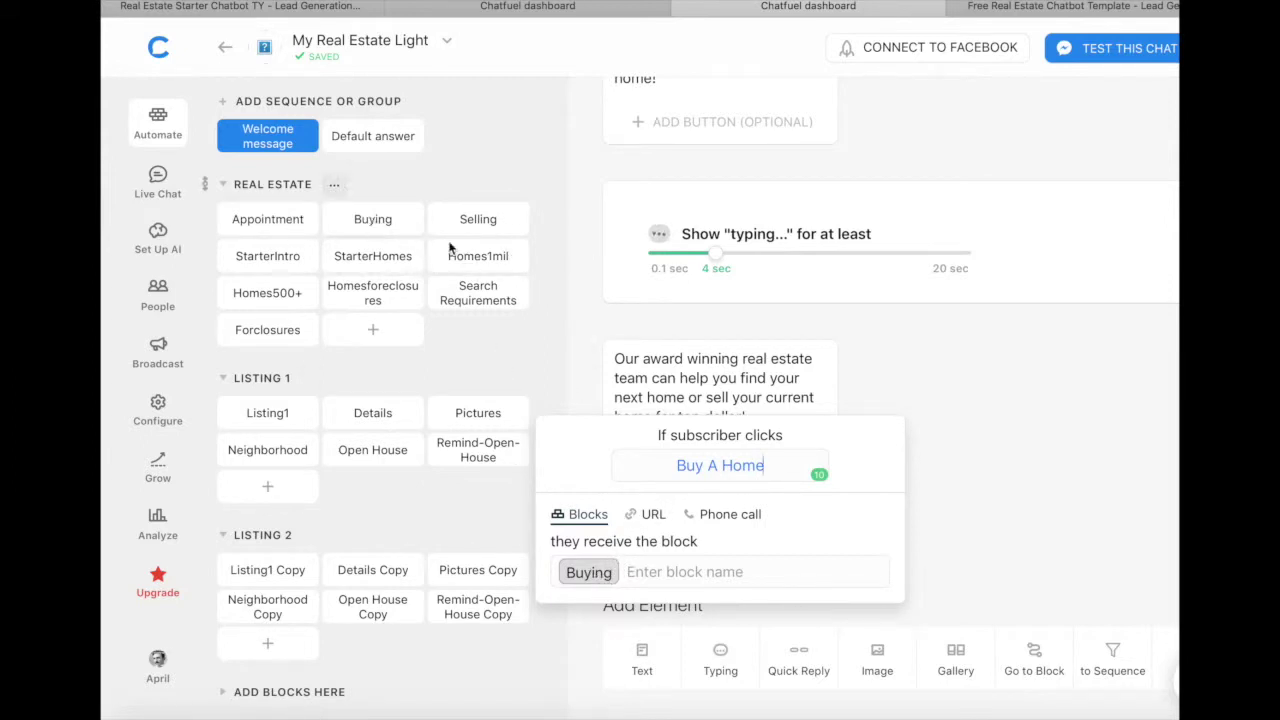
click(894, 360)
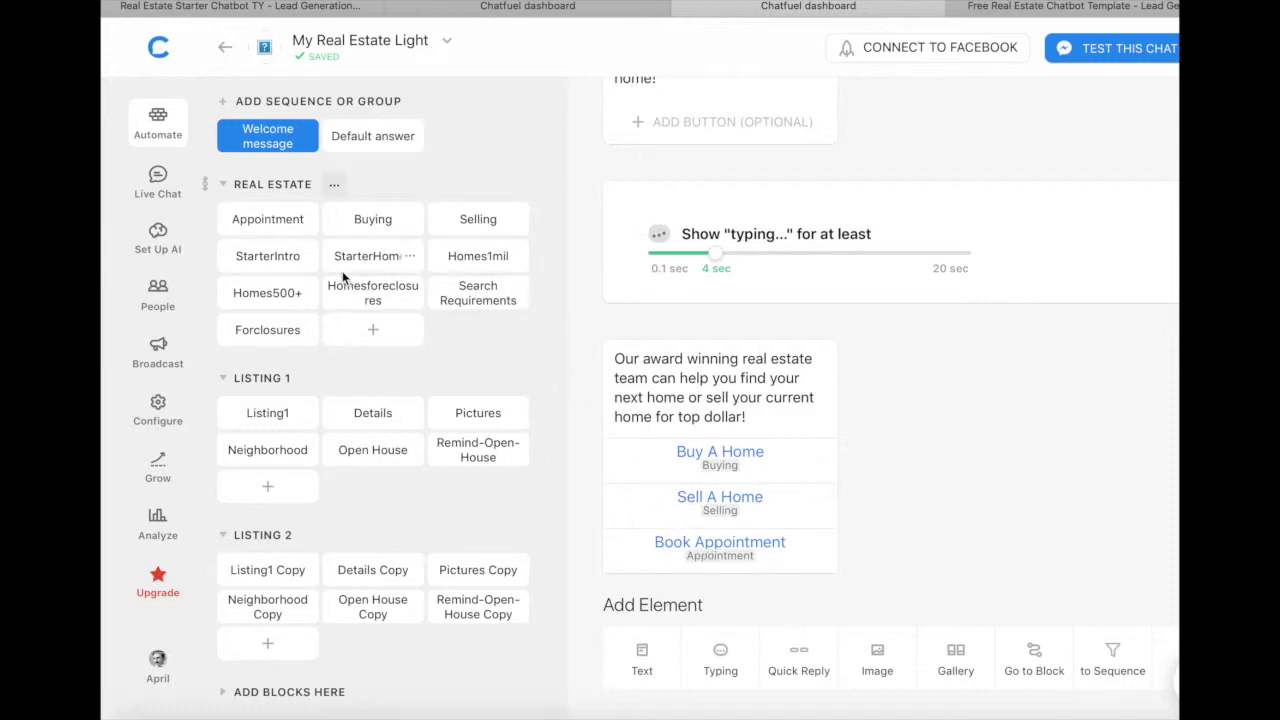
scroll(898, 515, up, 1)
scroll(898, 515, down, 2)
scroll(898, 515, up, 5)
scroll(898, 515, down, 2)
scroll(898, 515, down, 1)
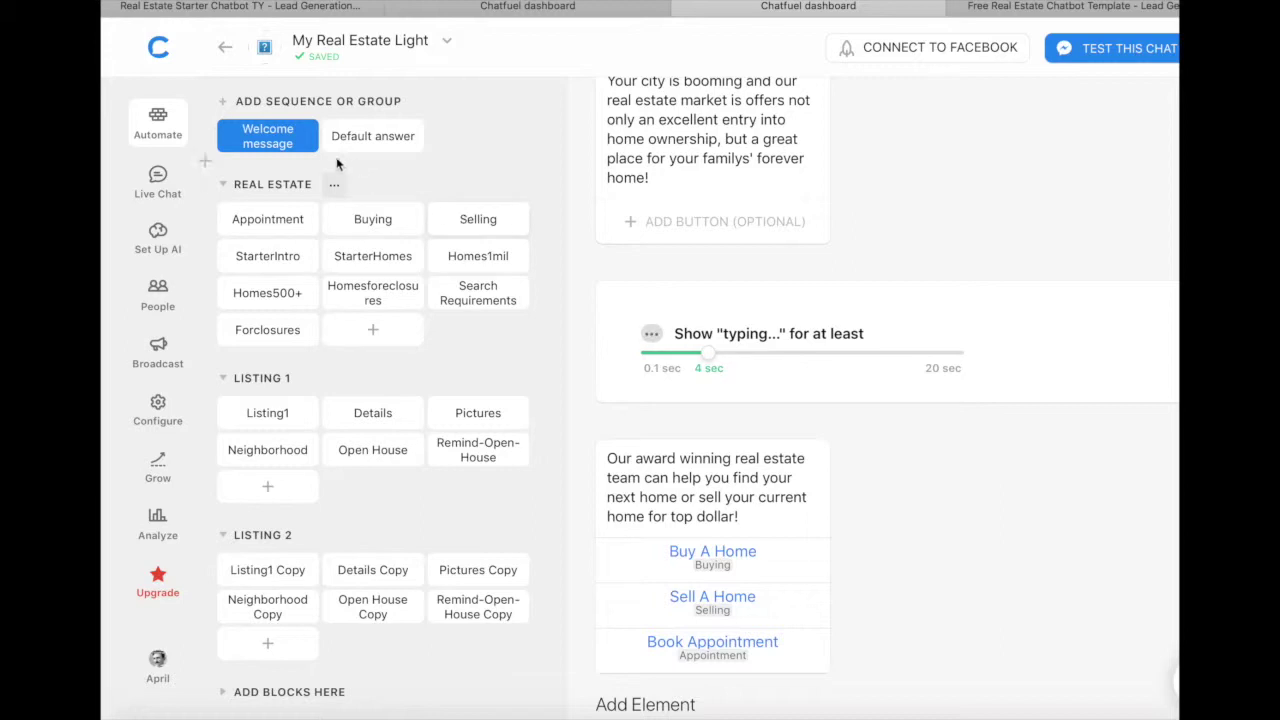
Step: Review the Default answer block's Live Chat plugin, then open the Appointment block
click(367, 140)
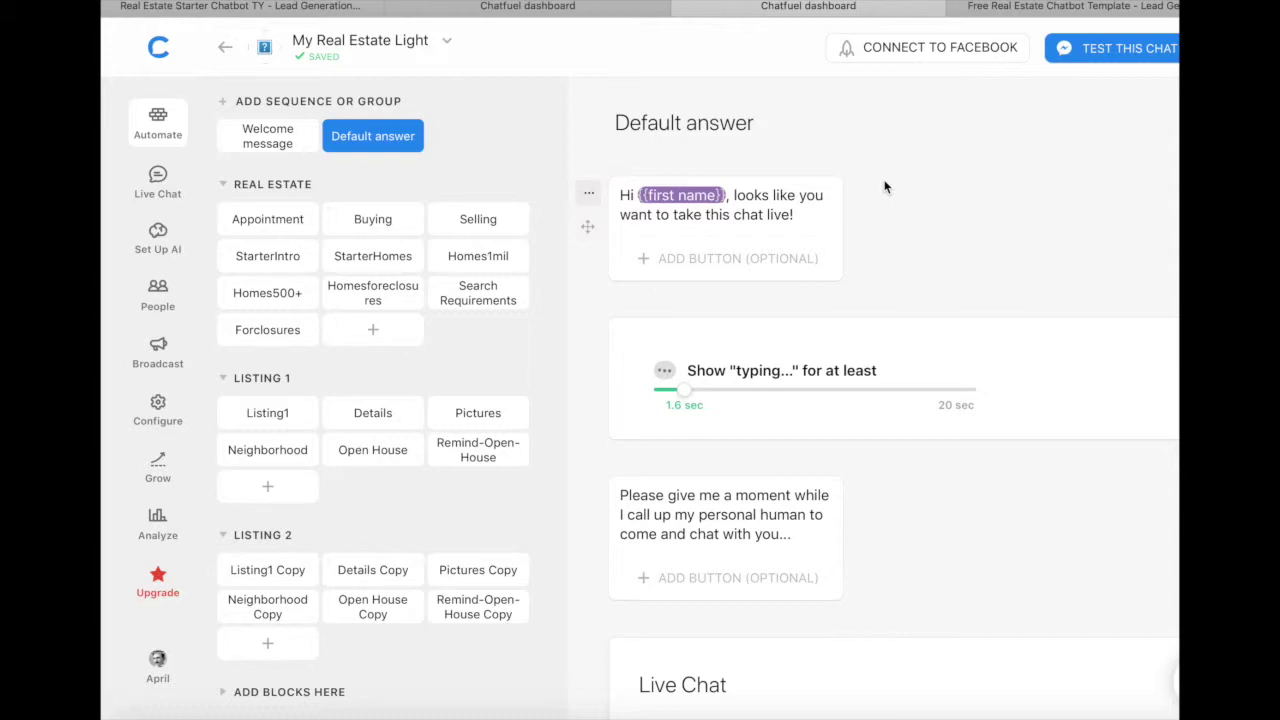
scroll(884, 187, down, 5)
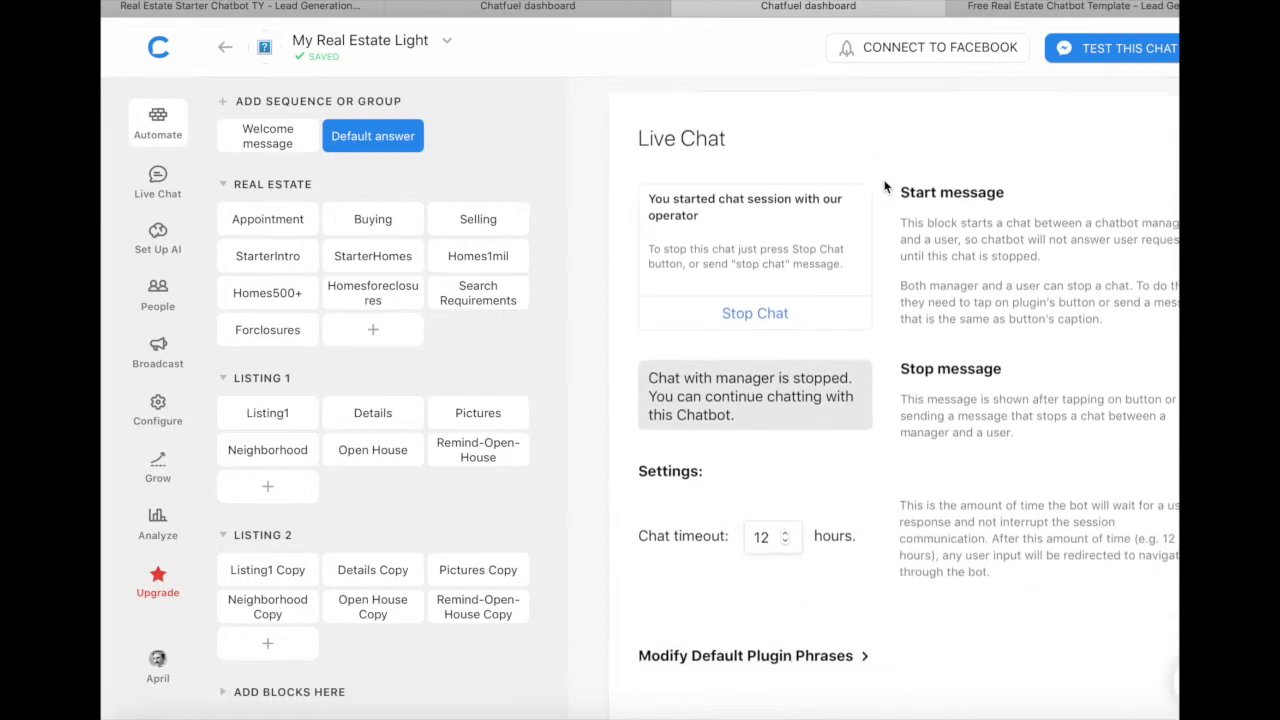
scroll(884, 187, up, 2)
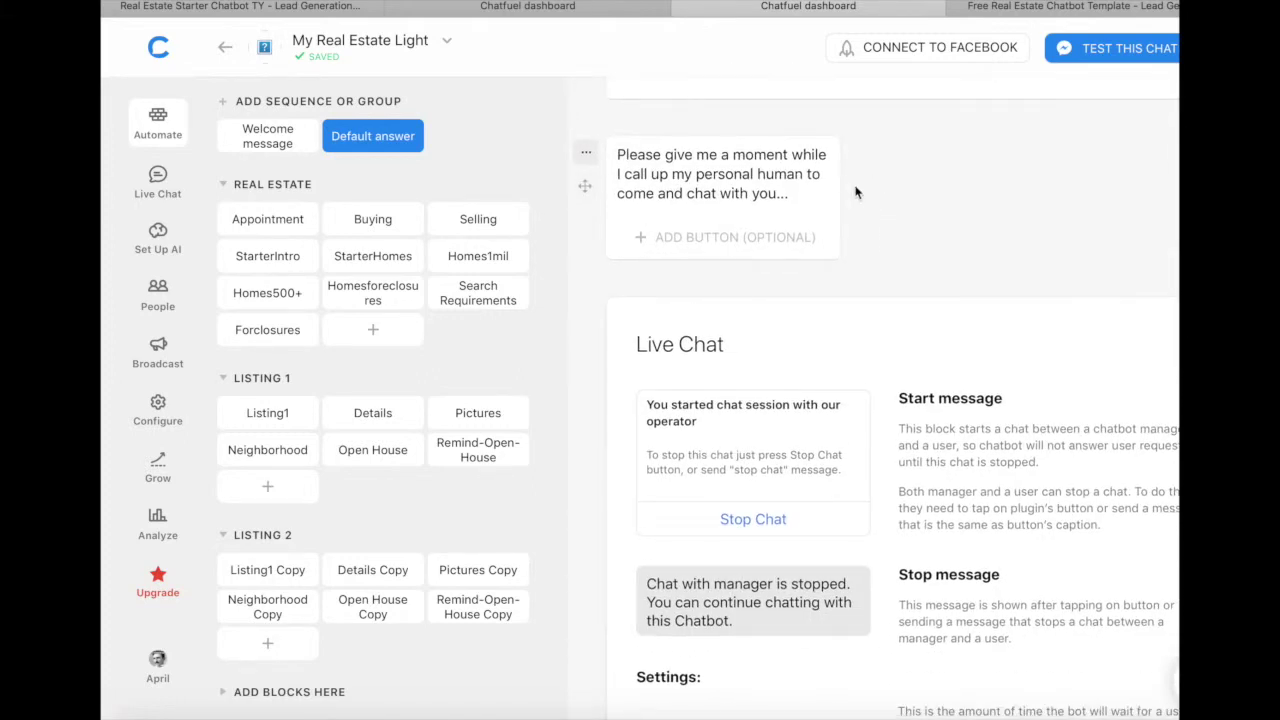
scroll(856, 192, down, 3)
scroll(858, 450, down, 1)
scroll(858, 457, down, 1)
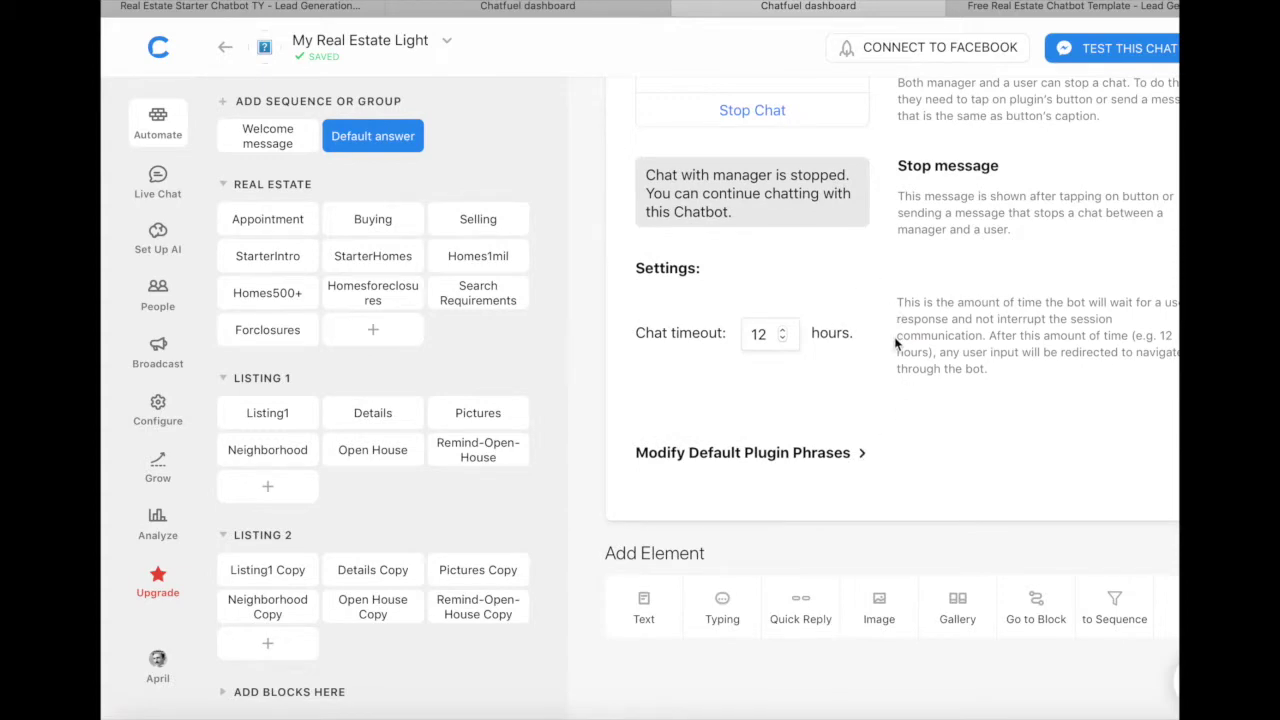
scroll(894, 340, up, 8)
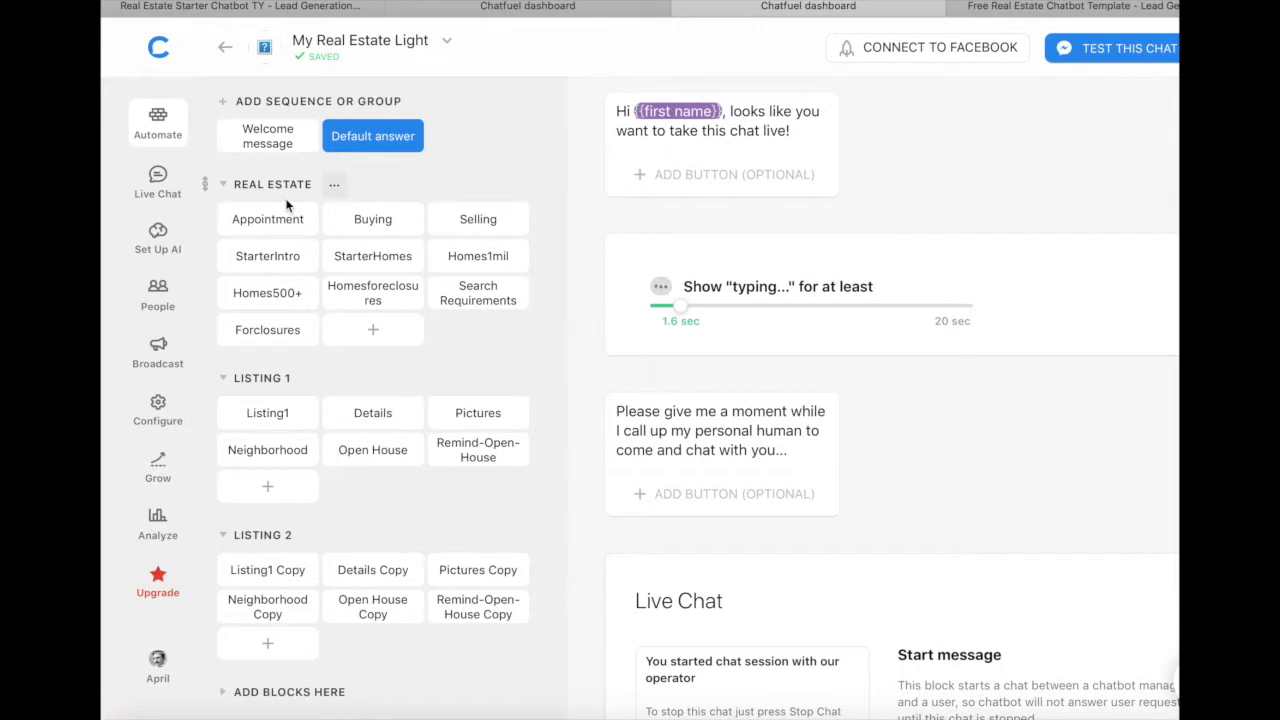
click(267, 222)
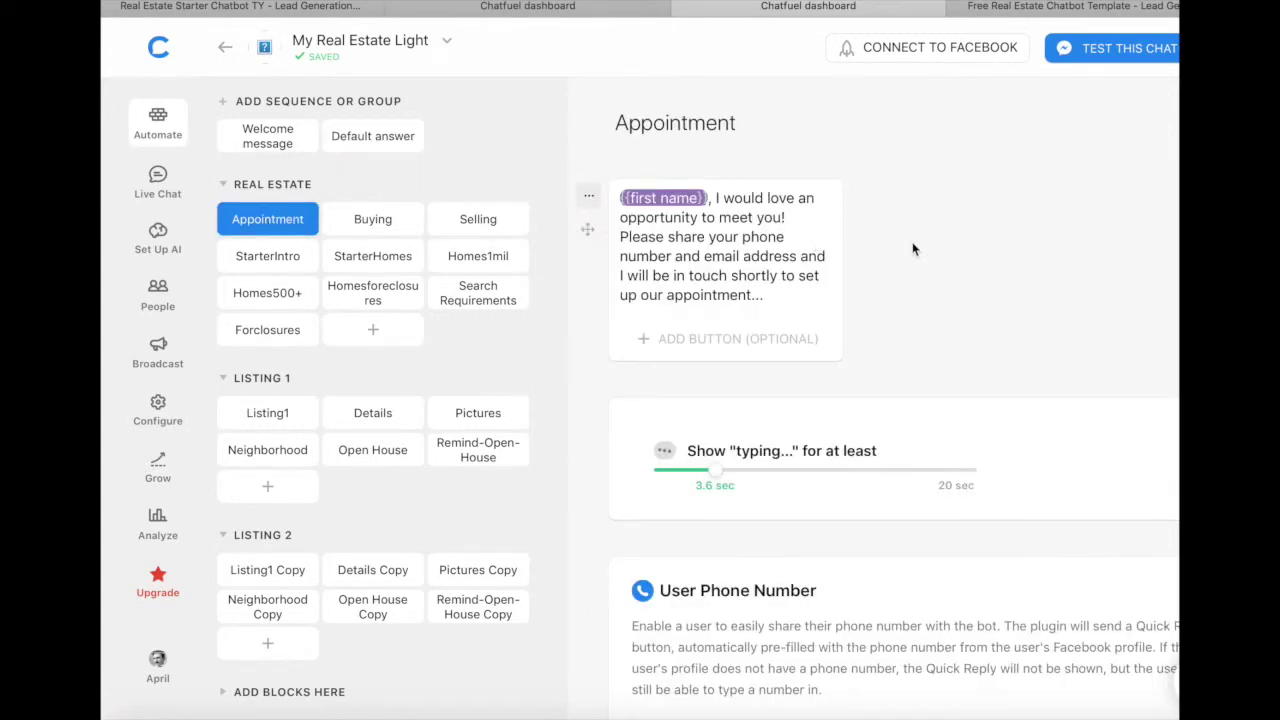
Step: Scroll through the User Phone Number, User Email and Send Email plugins, then open Buying
scroll(912, 249, down, 2)
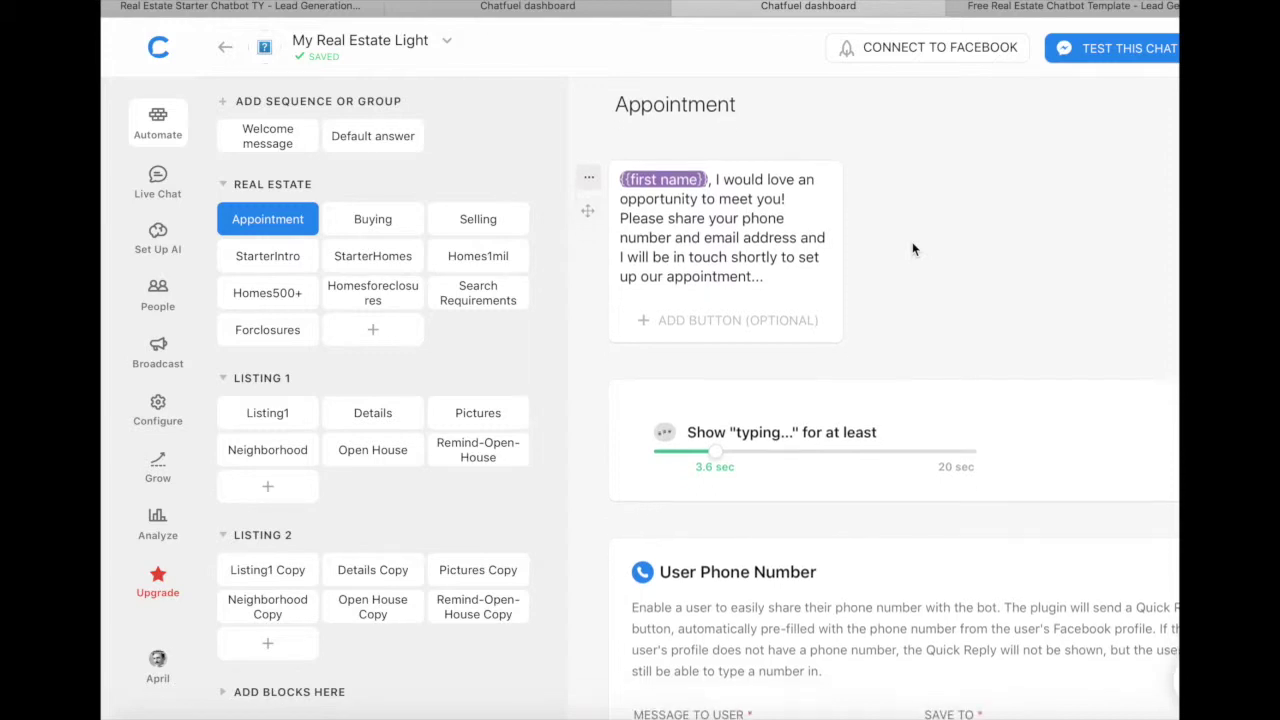
scroll(914, 249, down, 5)
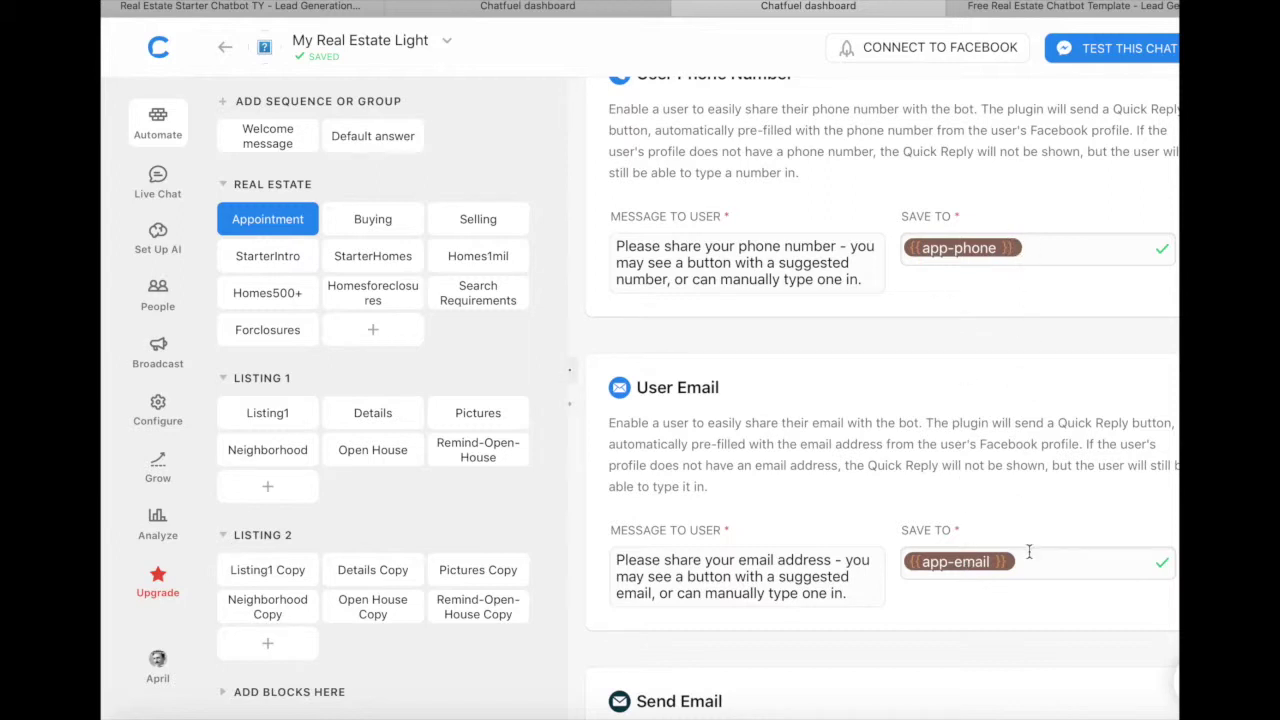
scroll(1029, 551, down, 1)
scroll(1029, 551, down, 4)
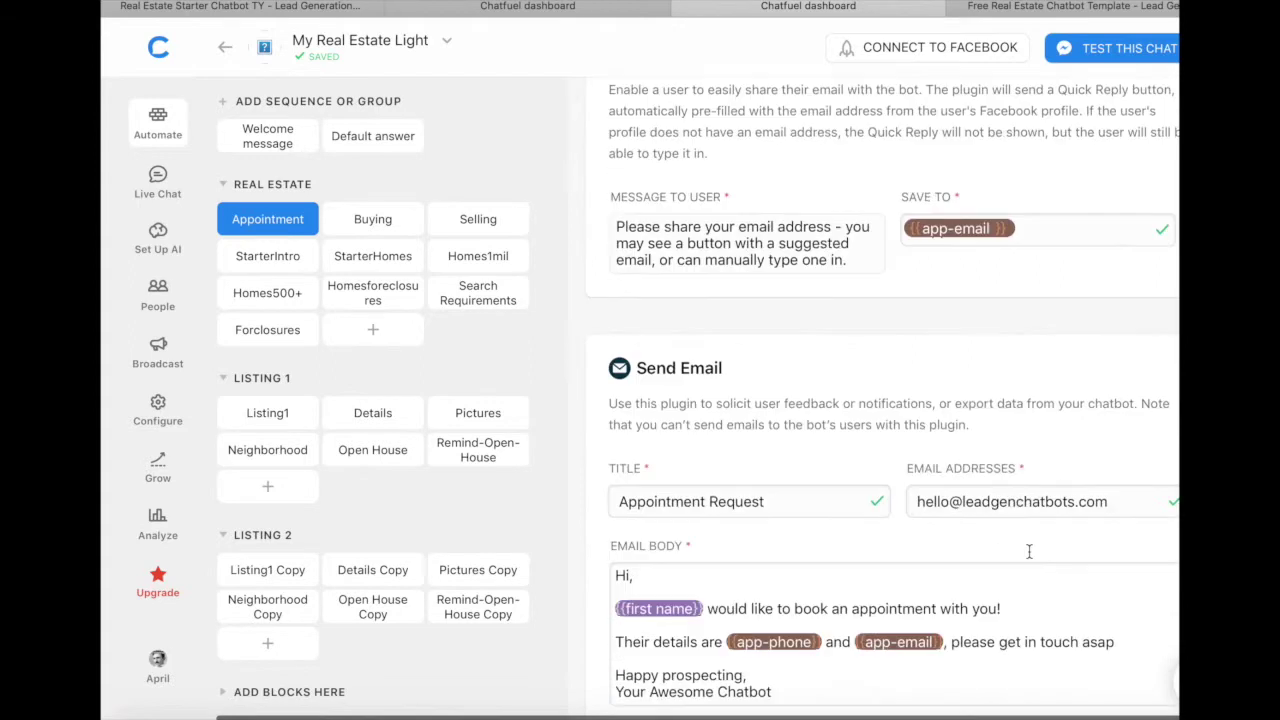
scroll(800, 505, down, 2)
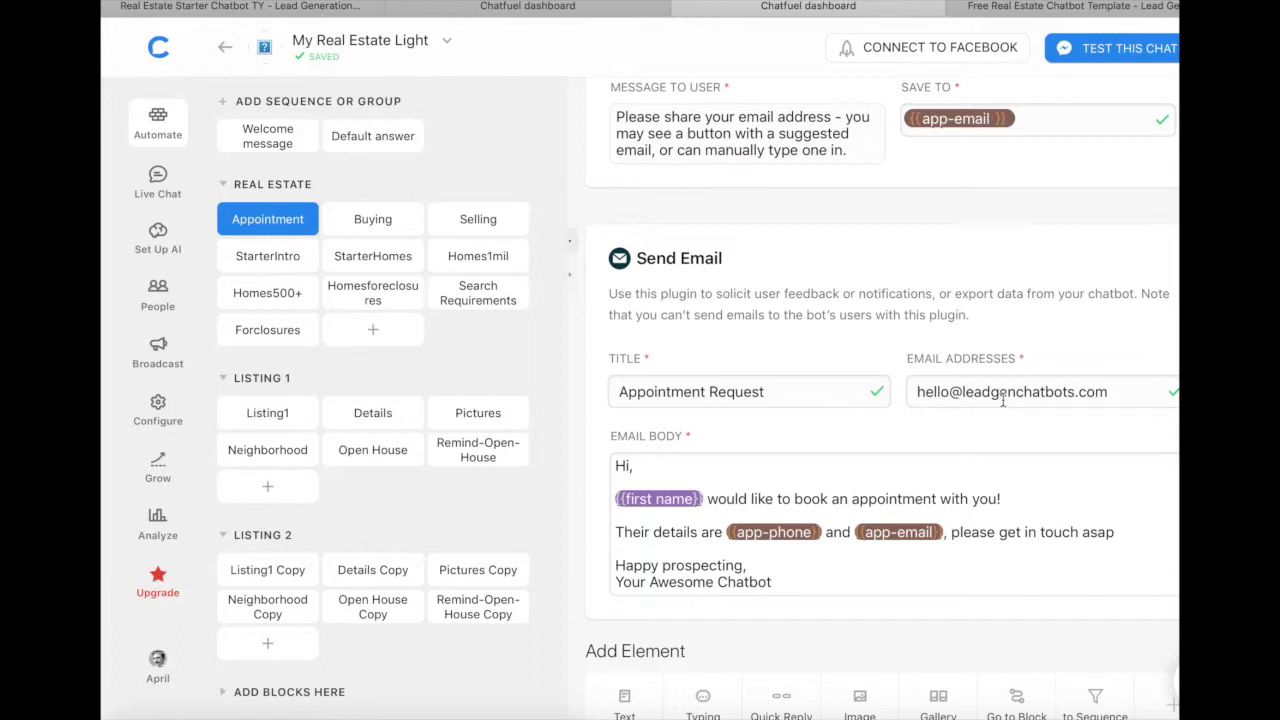
scroll(1002, 393, down, 3)
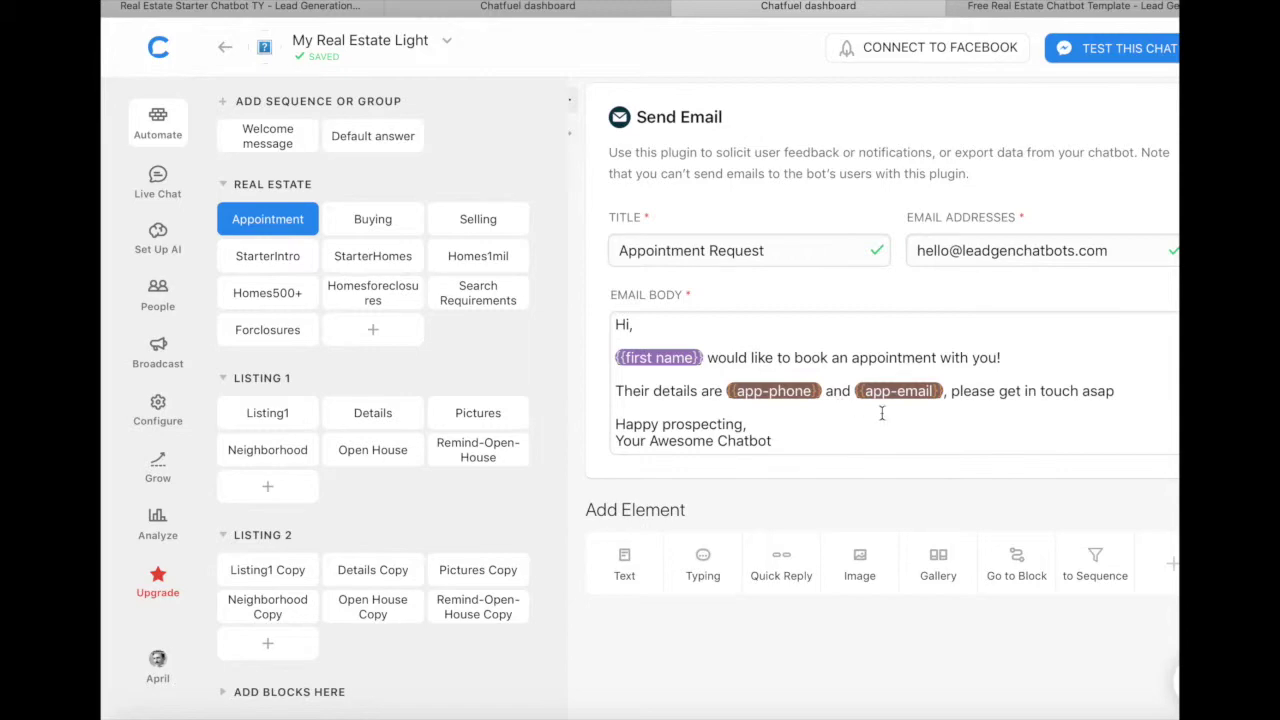
scroll(882, 413, up, 1)
scroll(880, 414, down, 10)
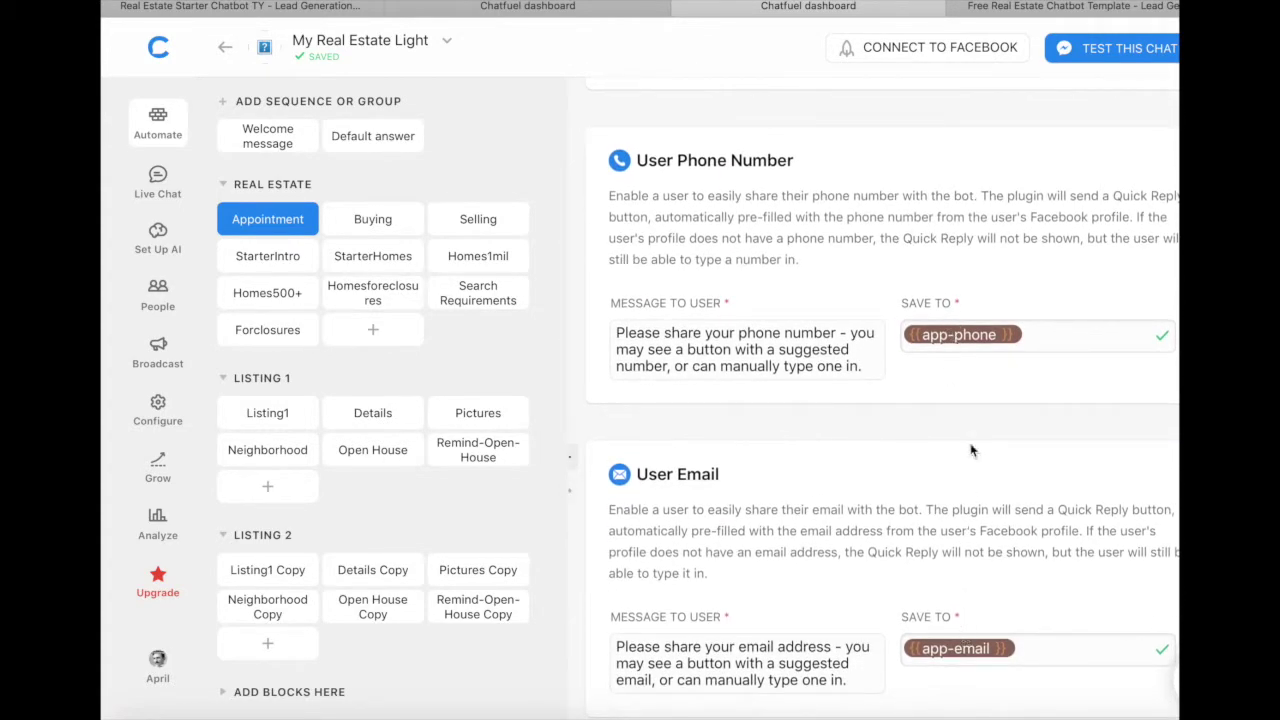
scroll(970, 450, down, 5)
scroll(970, 450, down, 3)
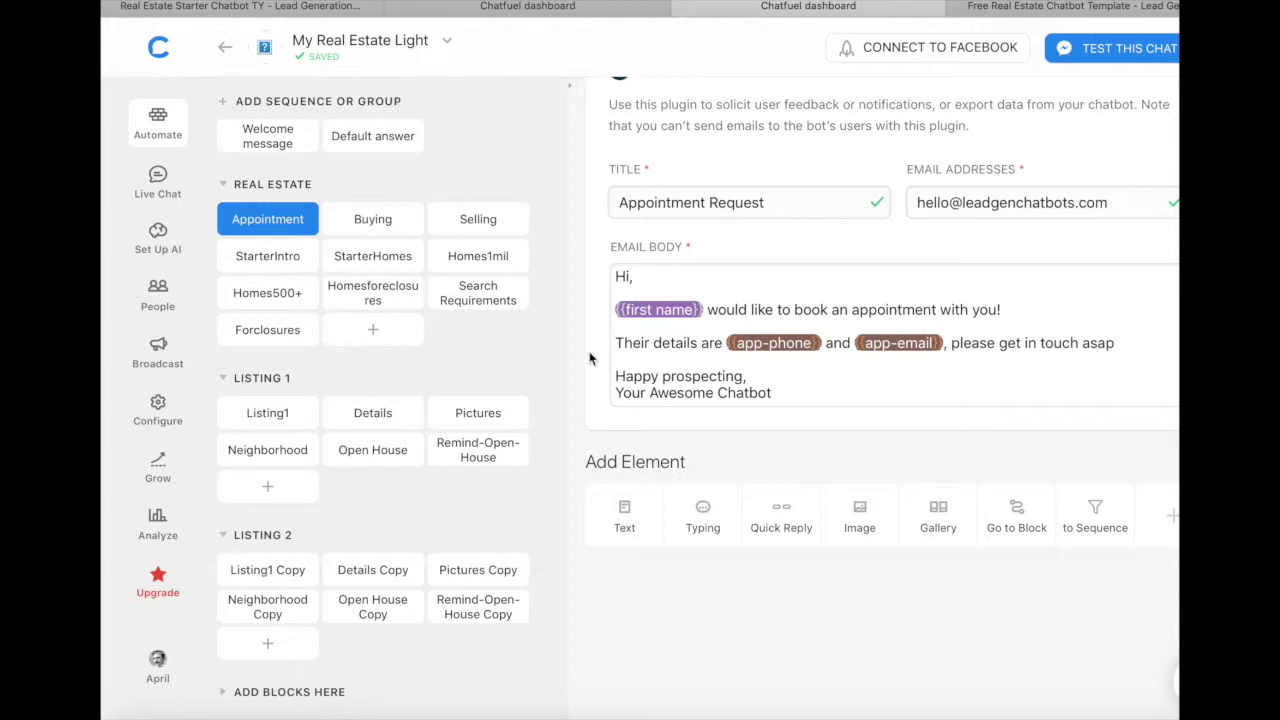
click(367, 221)
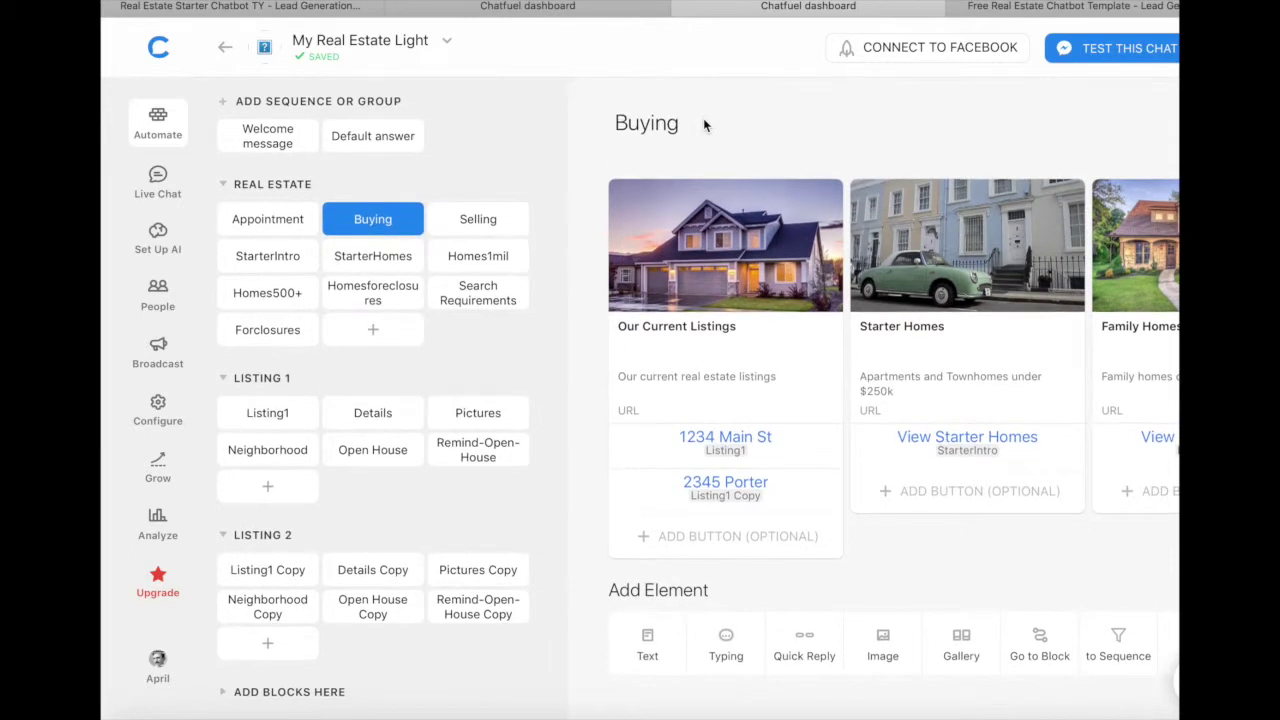
Step: Browse the Buying gallery cards, then open the Listing1 block under LISTING 1
scroll(729, 240, right, 5)
scroll(740, 238, left, 5)
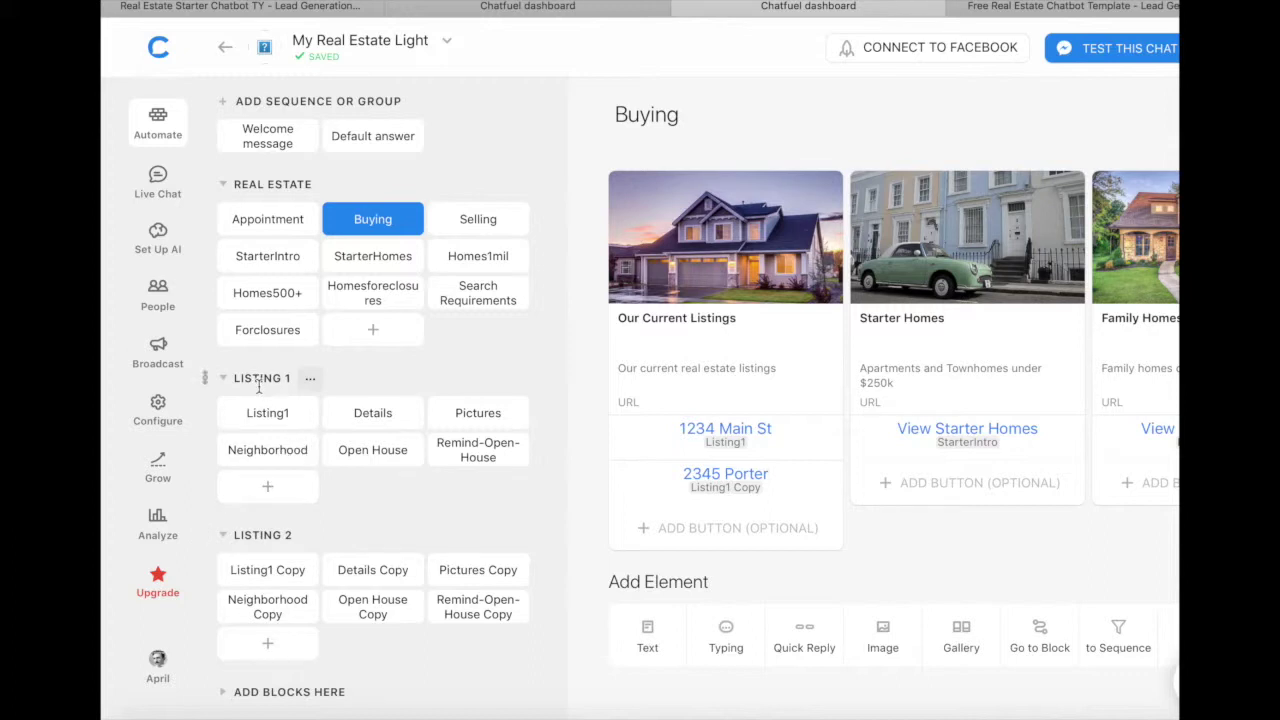
scroll(660, 433, right, 5)
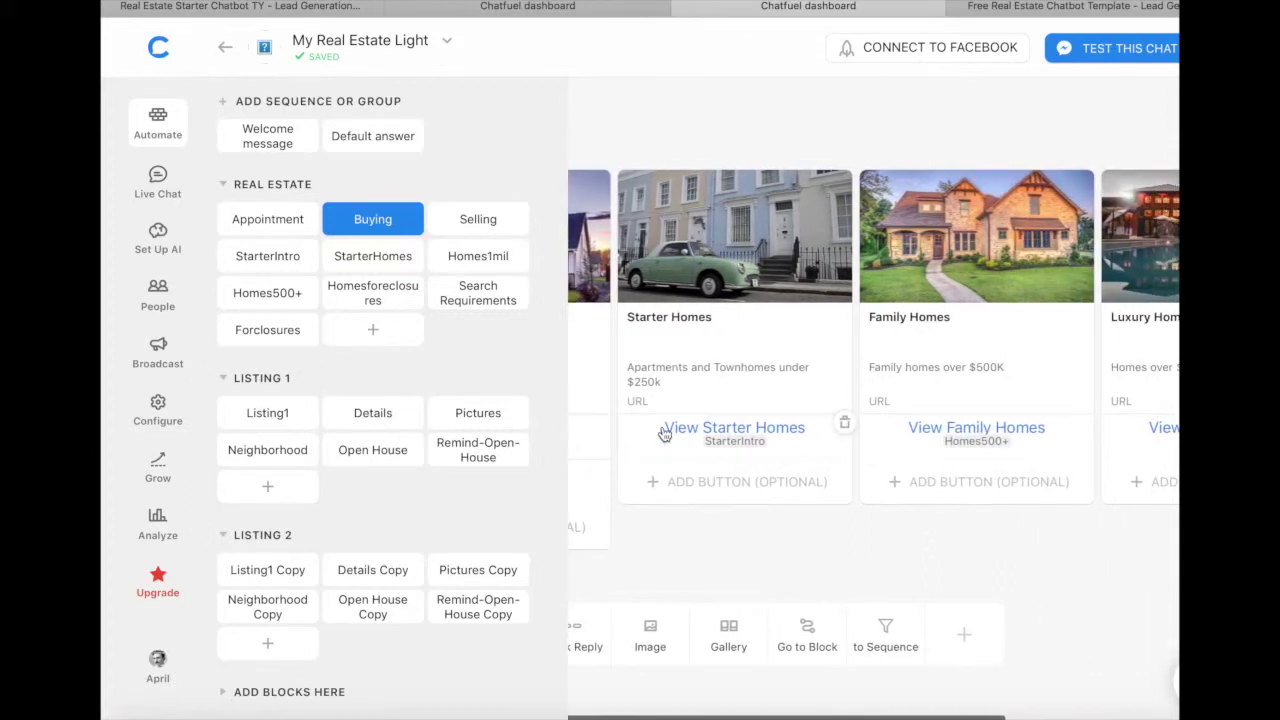
mouse_move(757, 220)
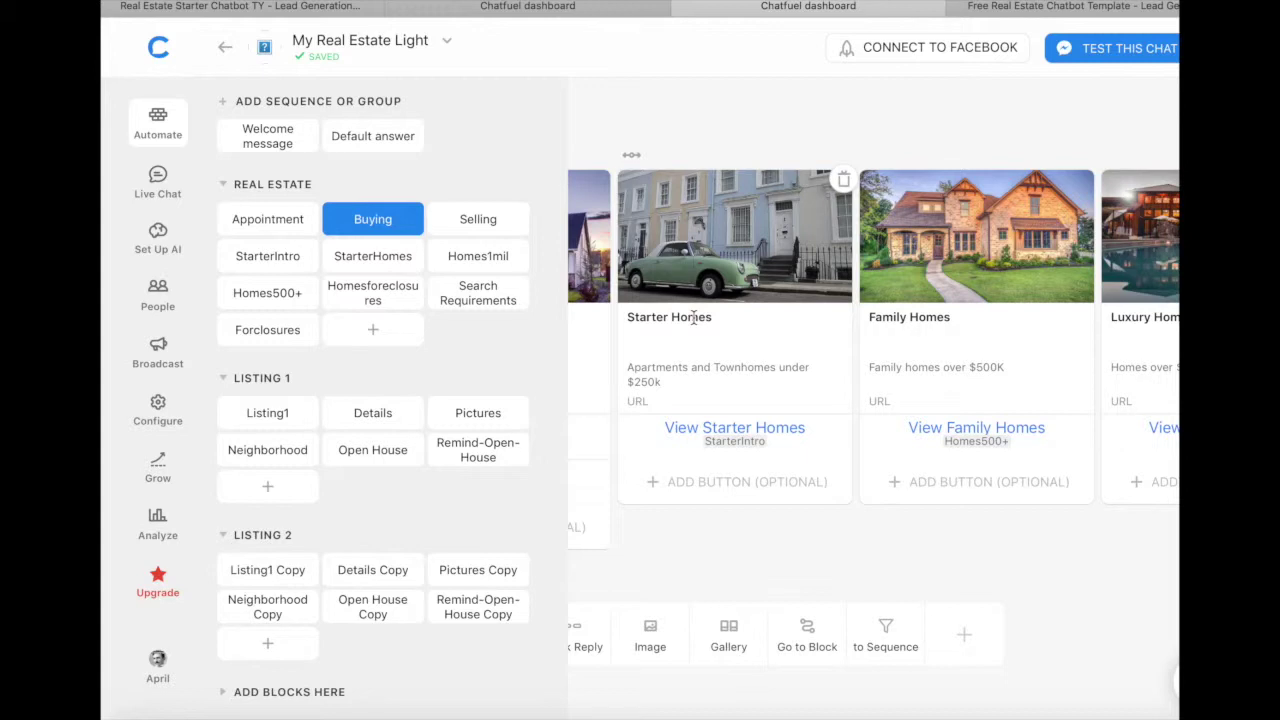
mouse_move(789, 296)
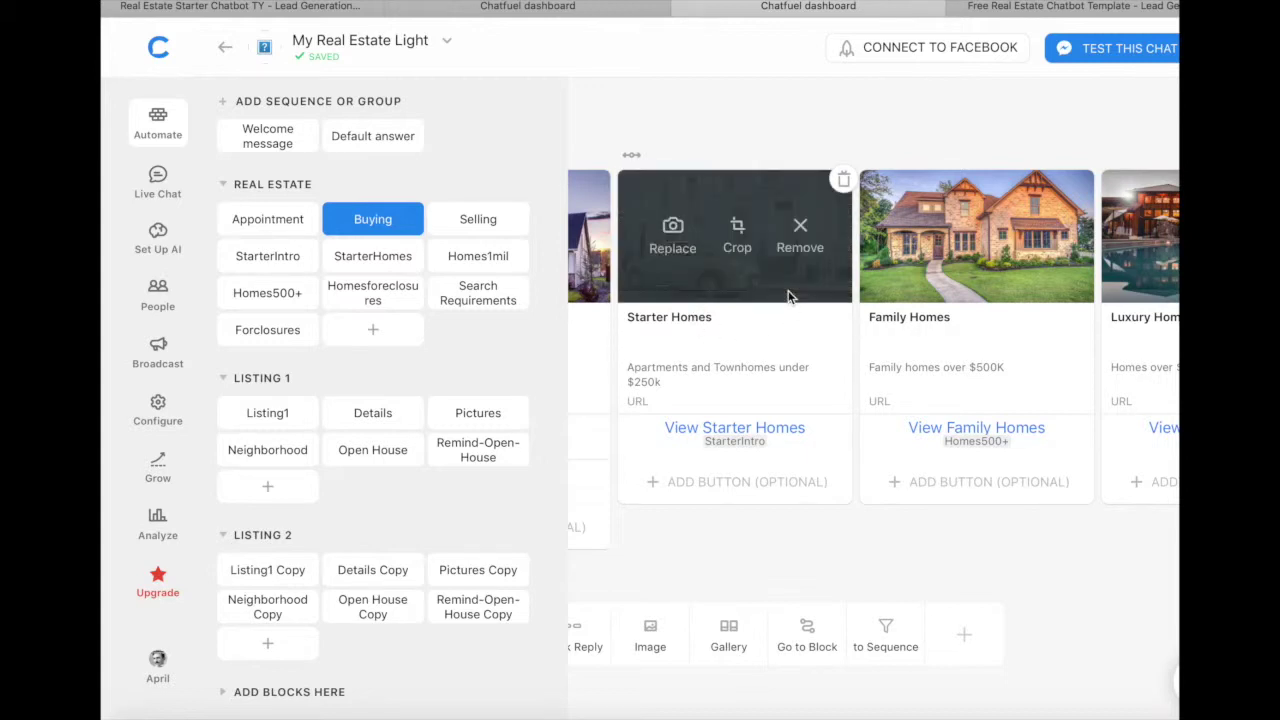
scroll(789, 296, right, 2)
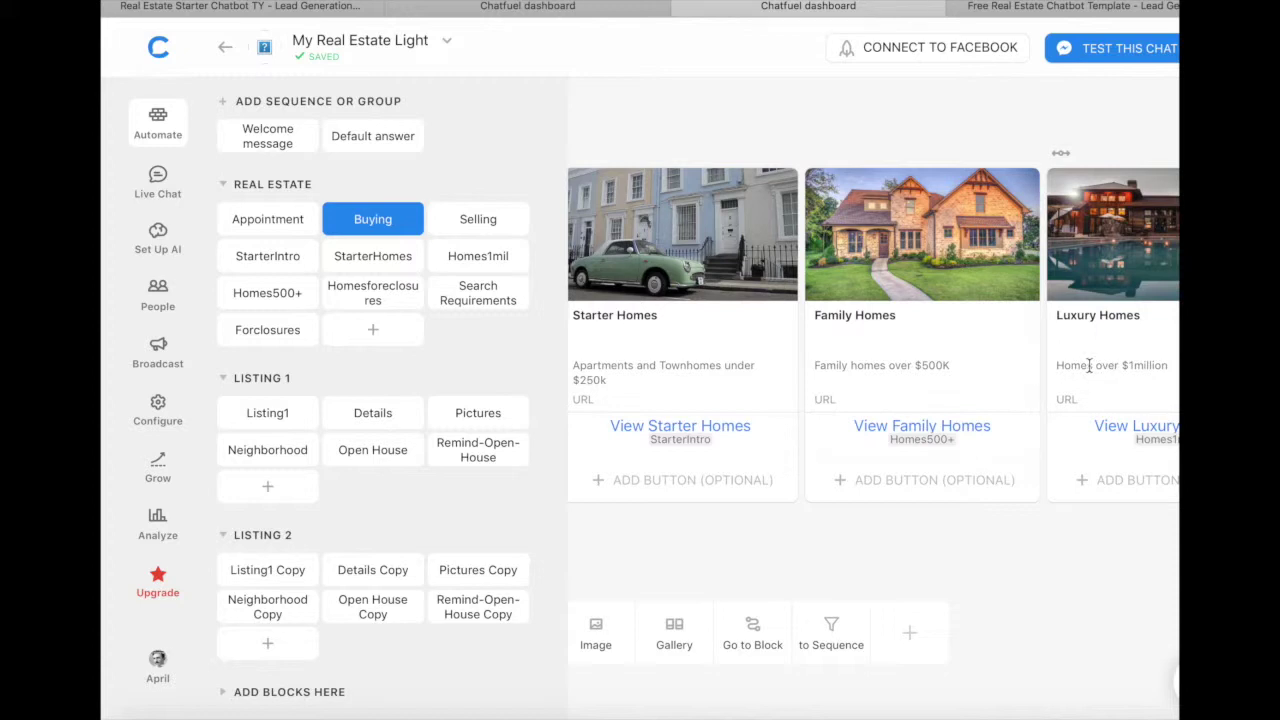
scroll(1088, 365, left, 3)
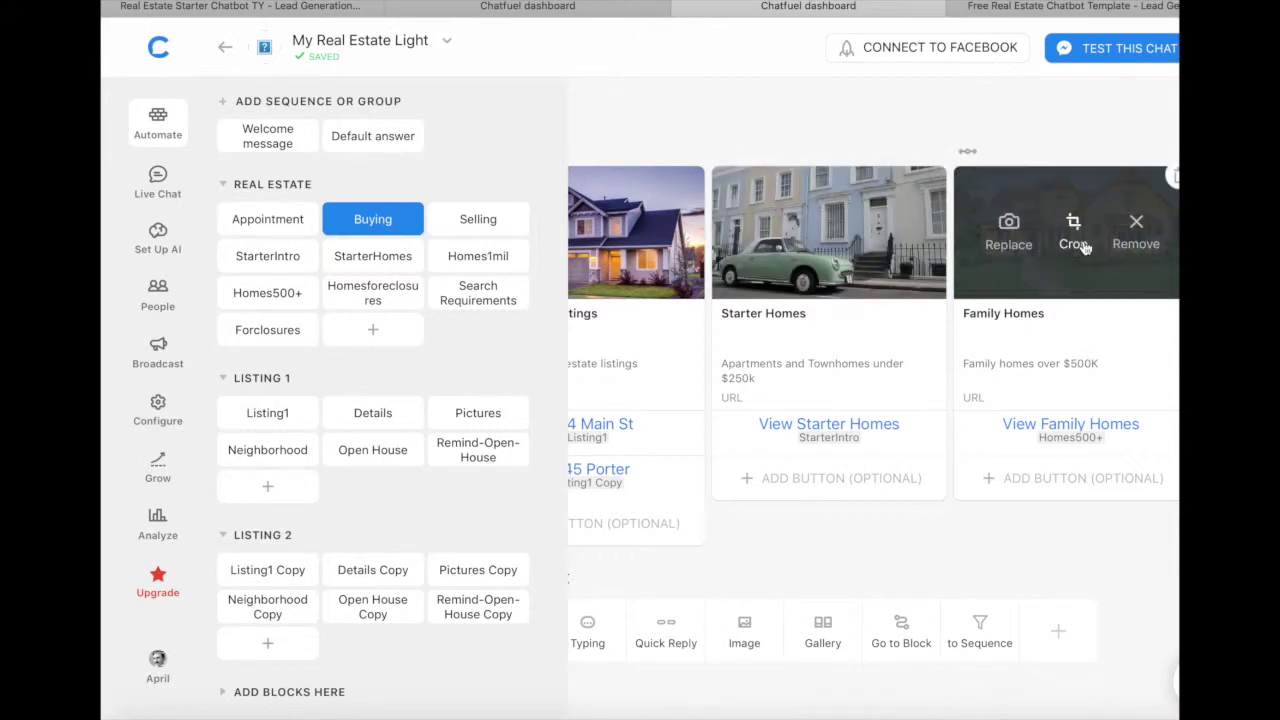
scroll(1125, 252, right, 2)
mouse_move(975, 255)
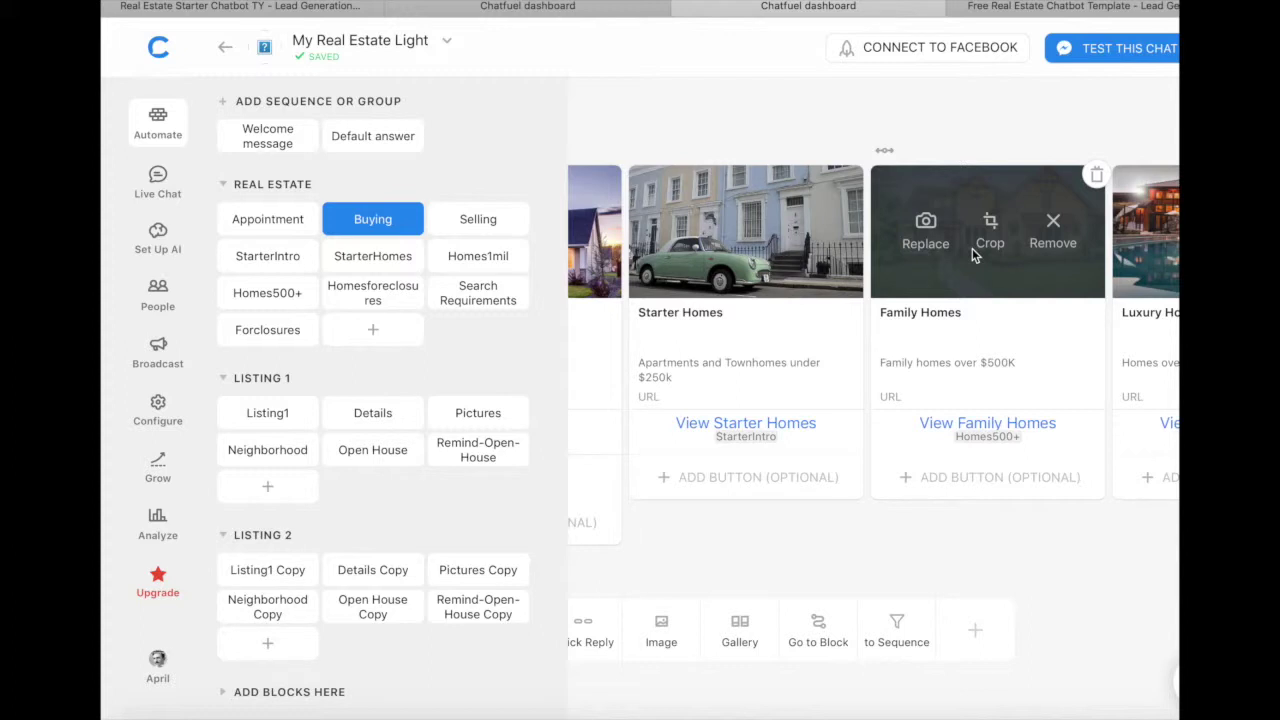
scroll(665, 289, left, 3)
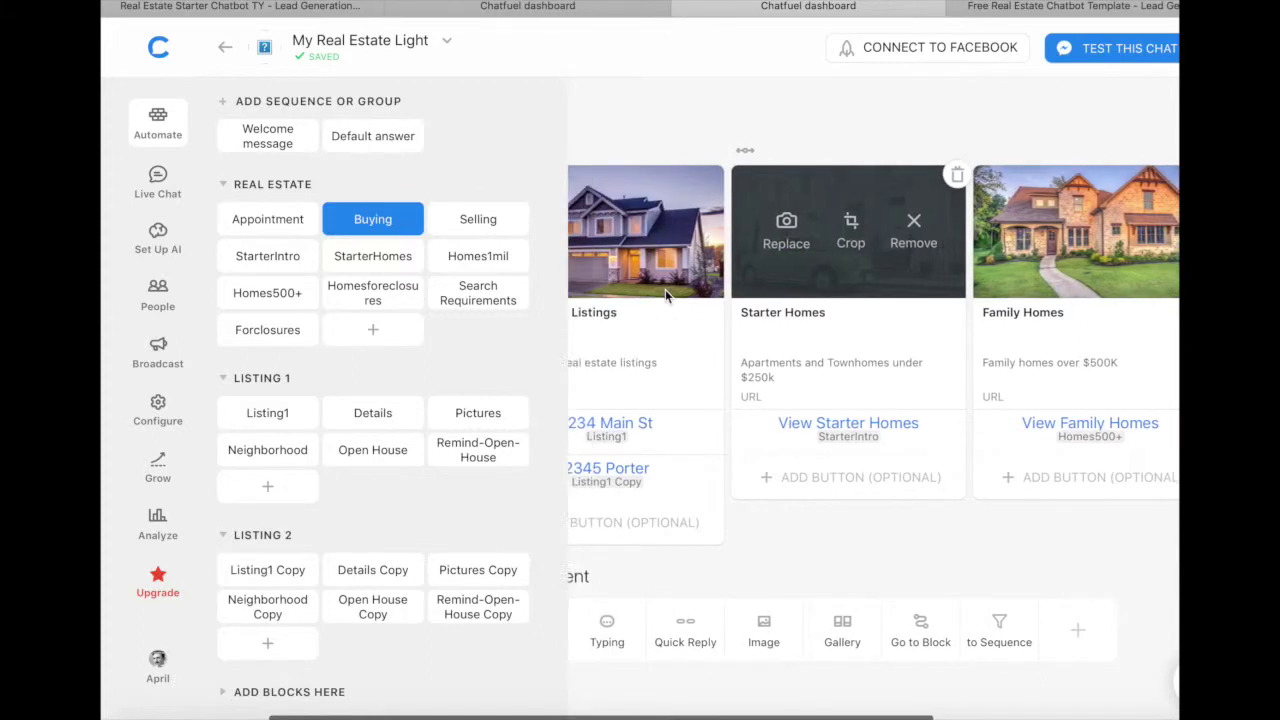
scroll(665, 289, left, 2)
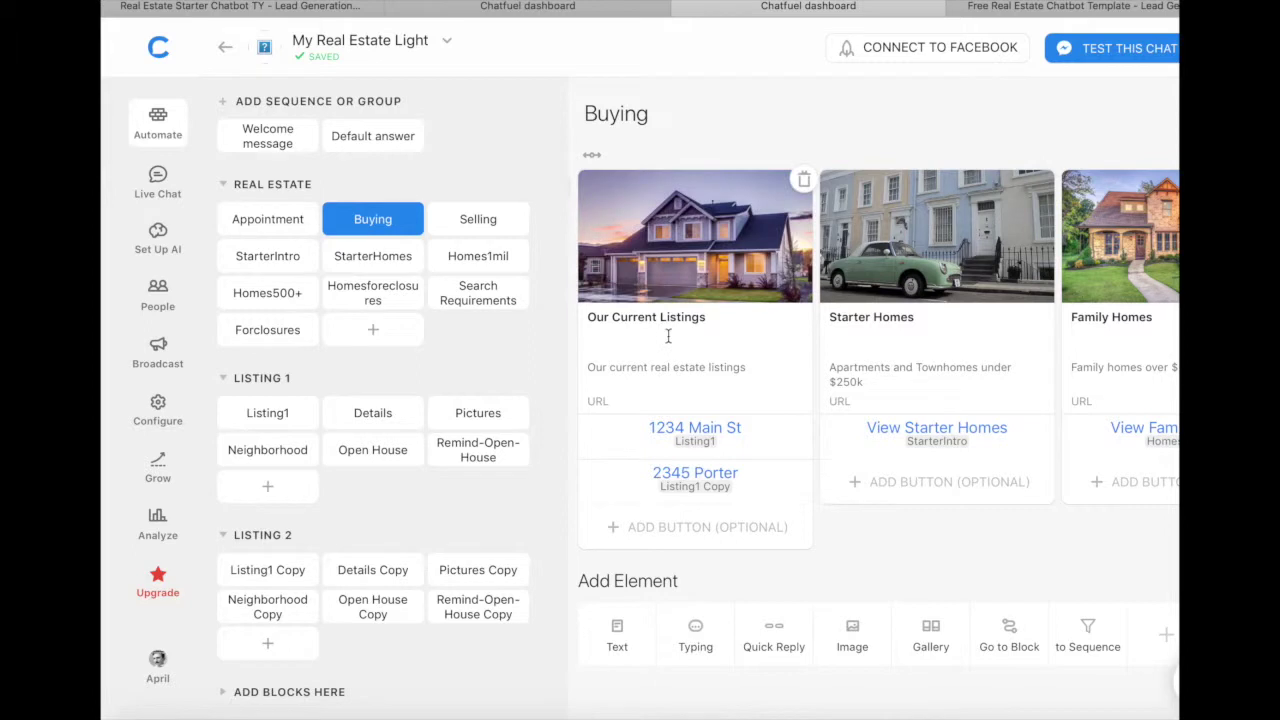
click(264, 413)
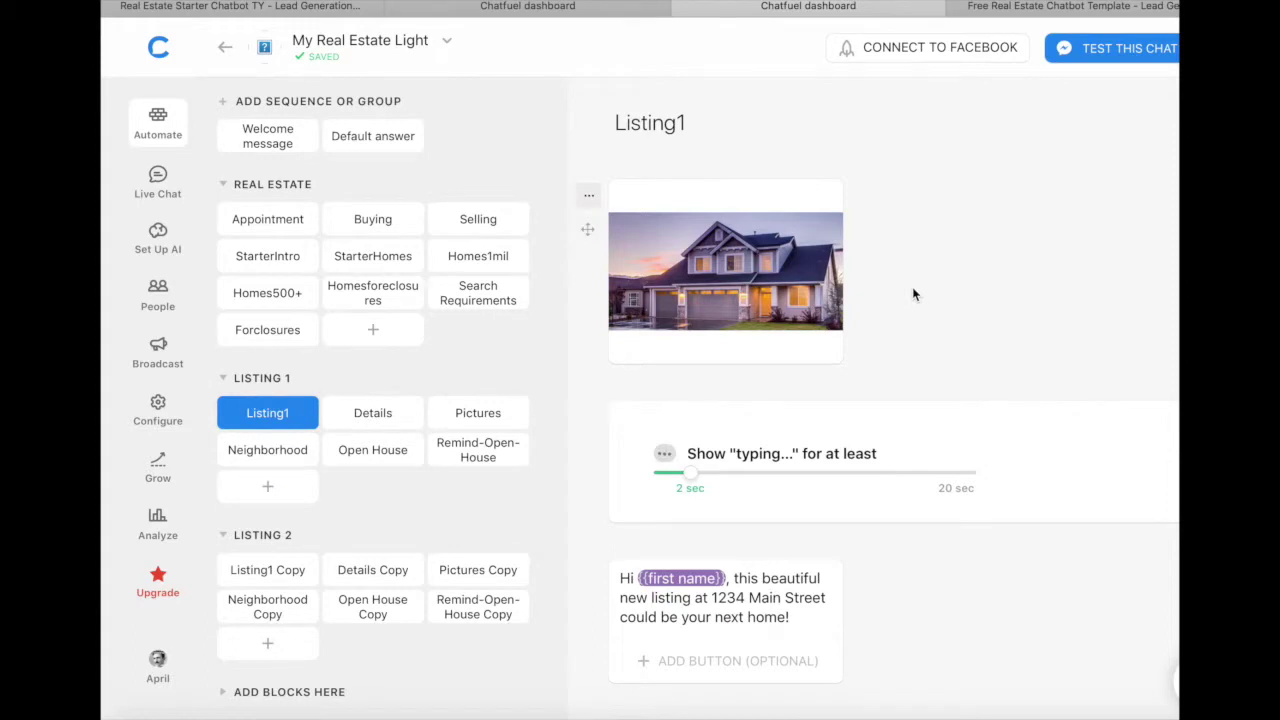
Step: Scroll through Listing1's image, text and gallery cards, then open the Pictures block
scroll(913, 294, down, 1)
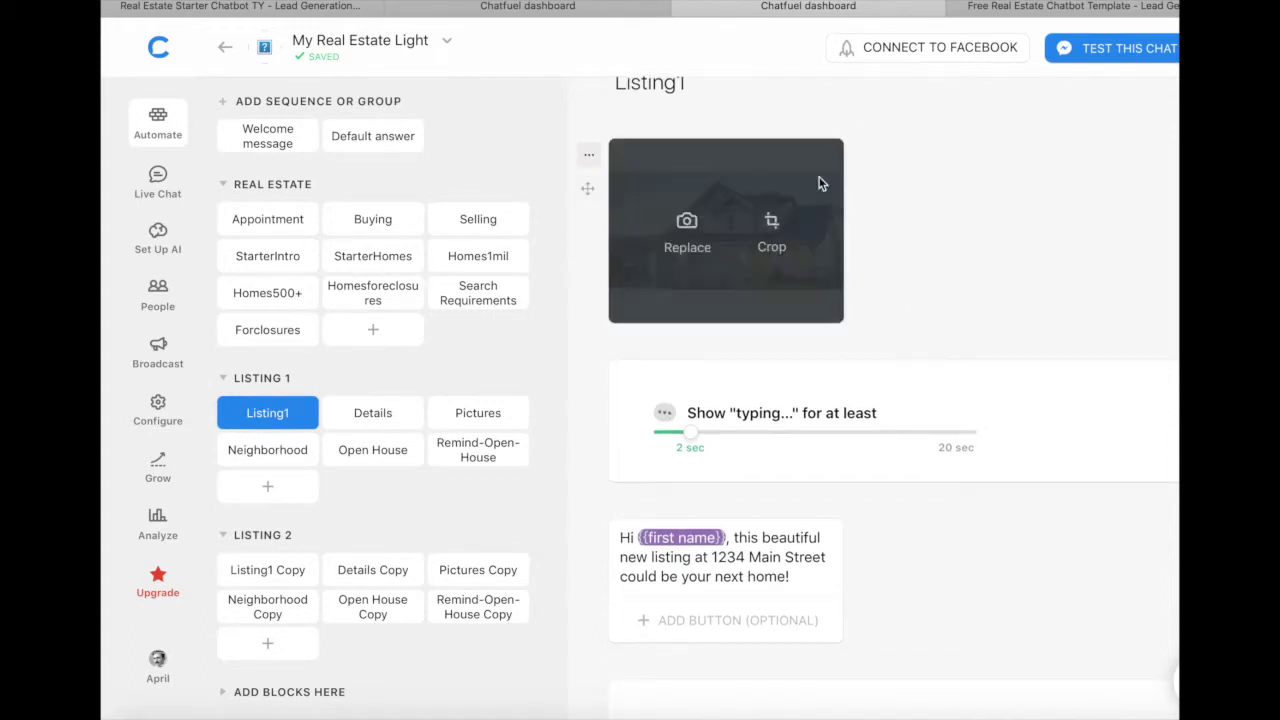
scroll(880, 326, down, 3)
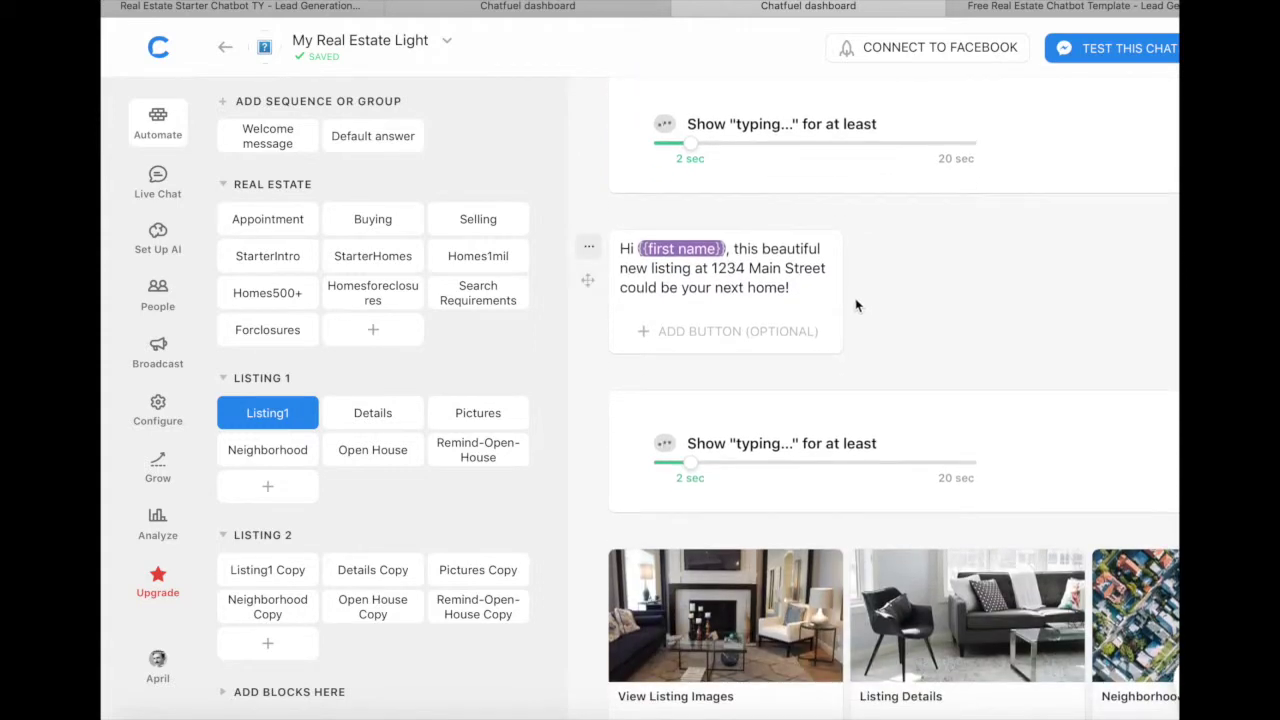
scroll(855, 297, down, 4)
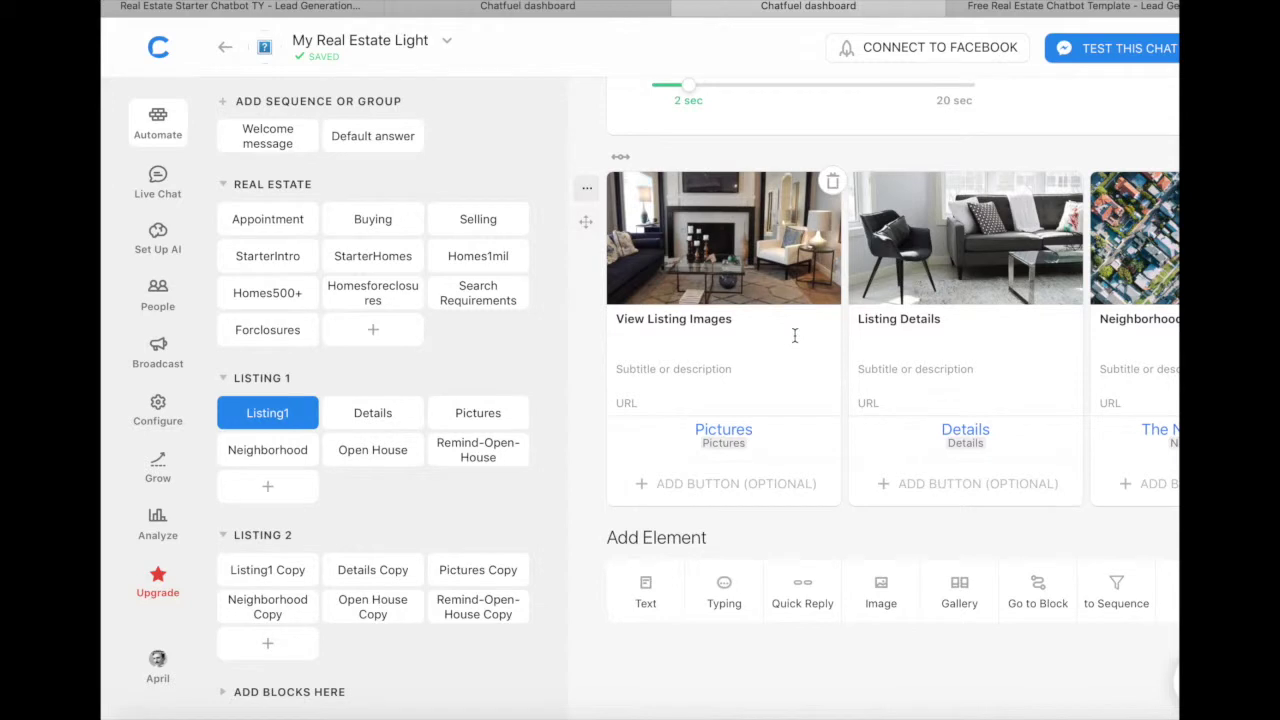
scroll(899, 322, right, 3)
scroll(899, 322, right, 2)
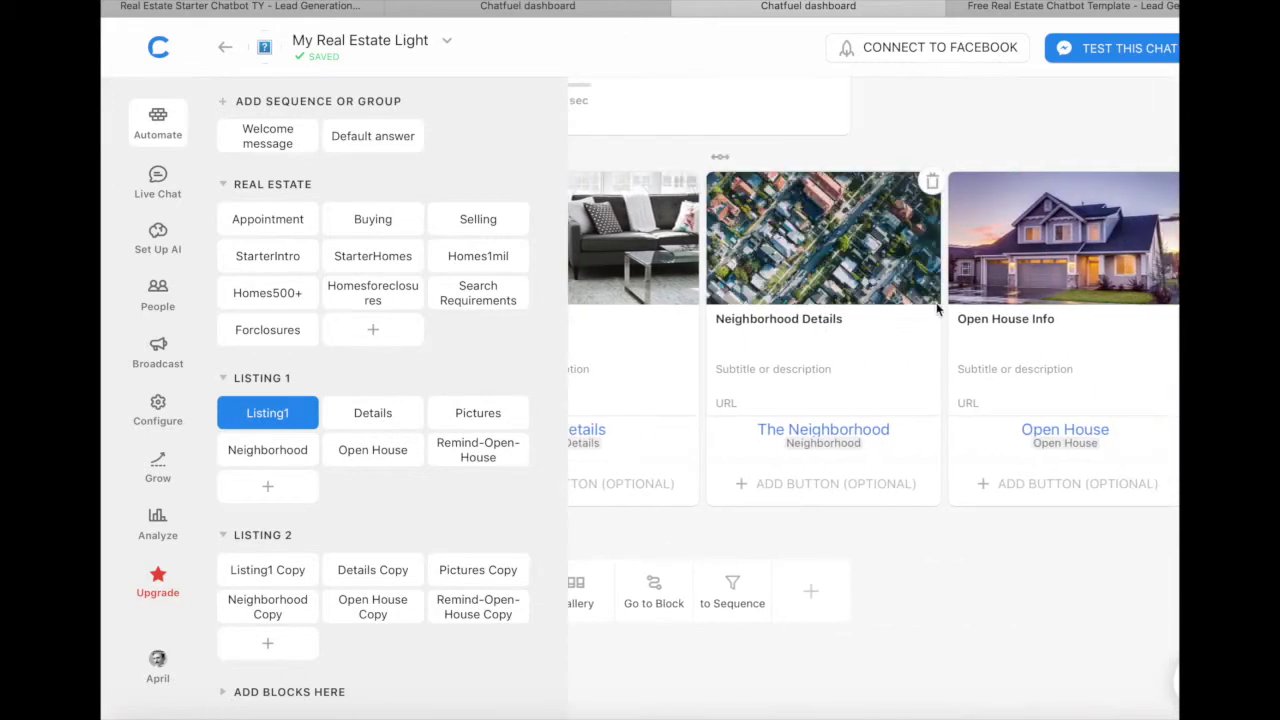
scroll(1022, 300, left, 4)
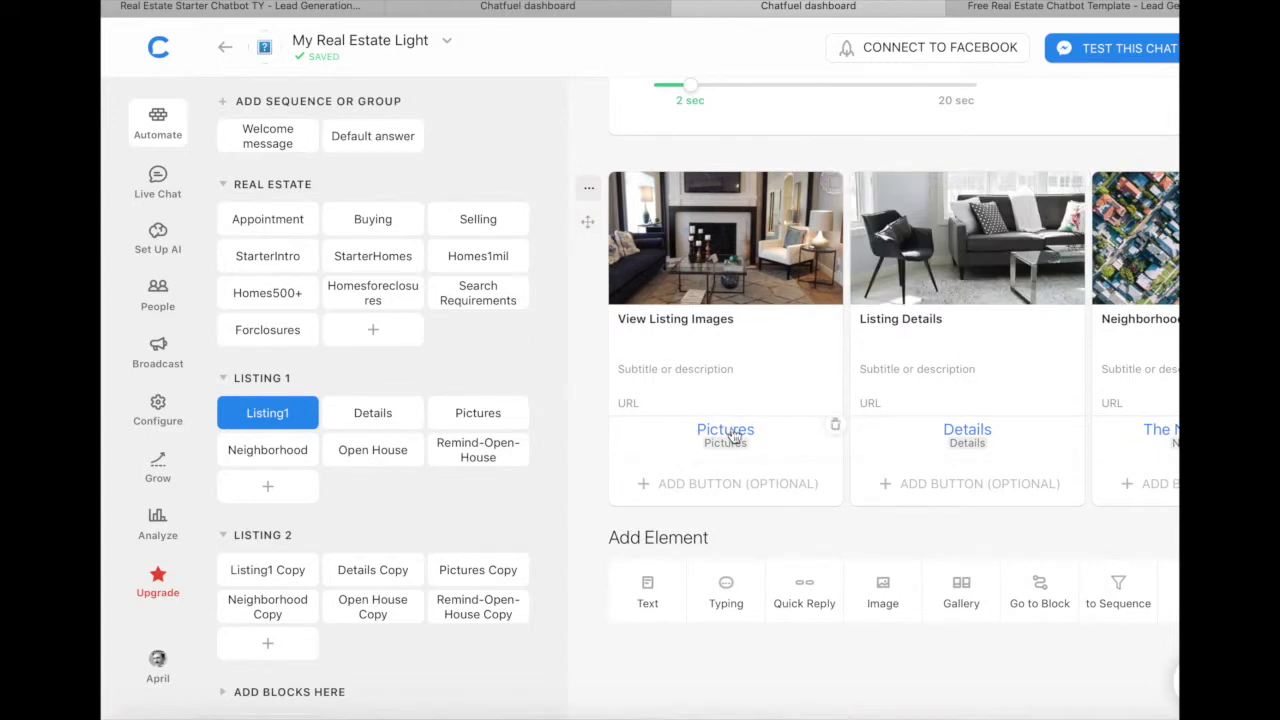
click(450, 414)
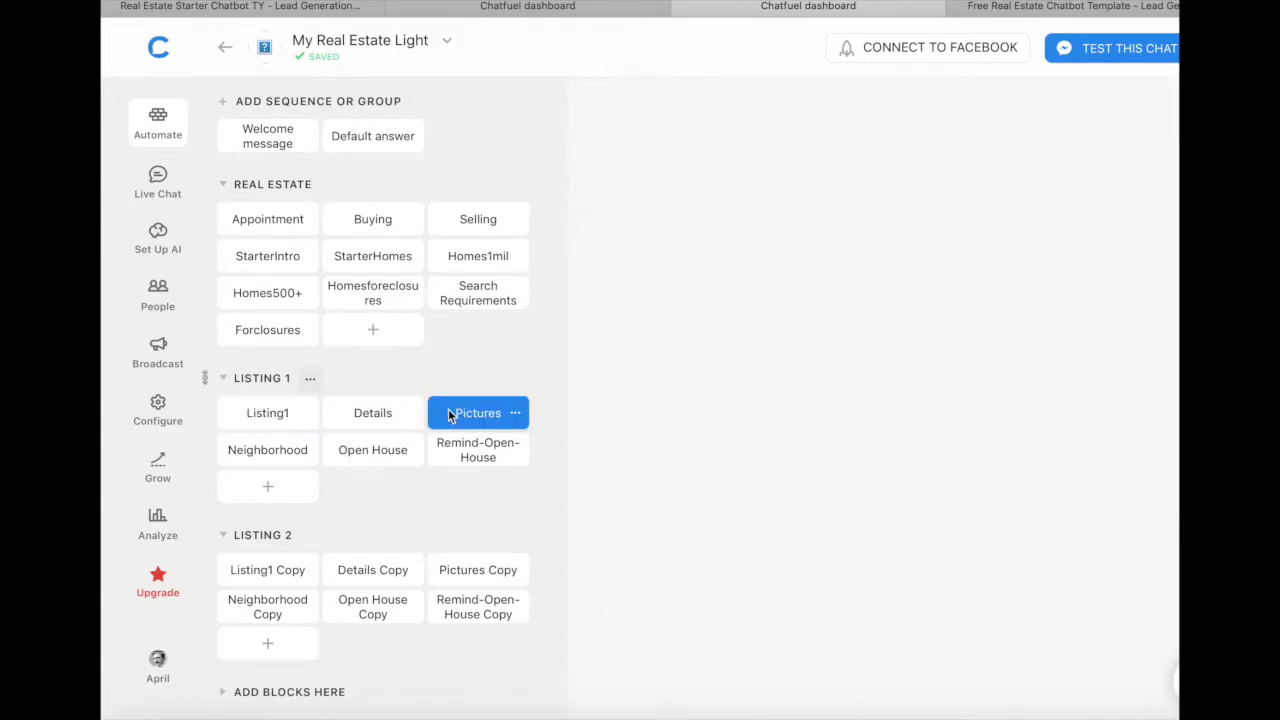
Step: Browse the room photo gallery in Pictures, then open Listing 1's Neighborhood block
scroll(701, 280, right, 6)
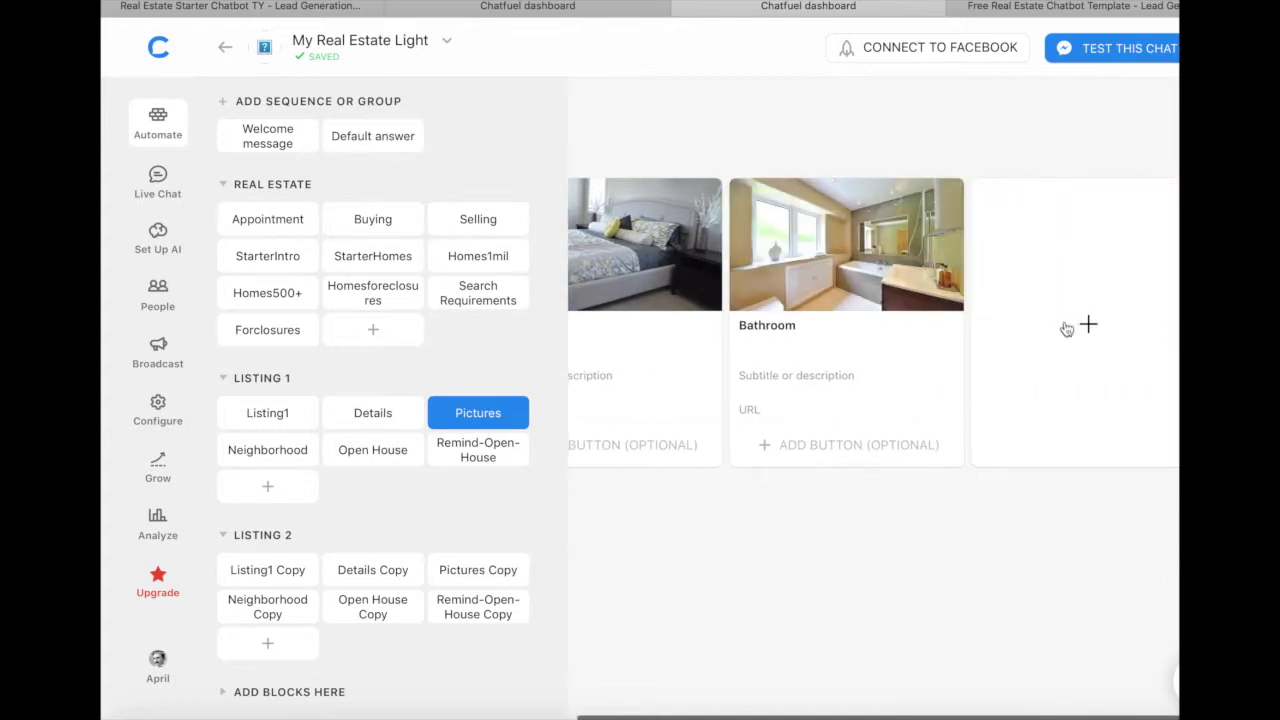
mouse_move(777, 251)
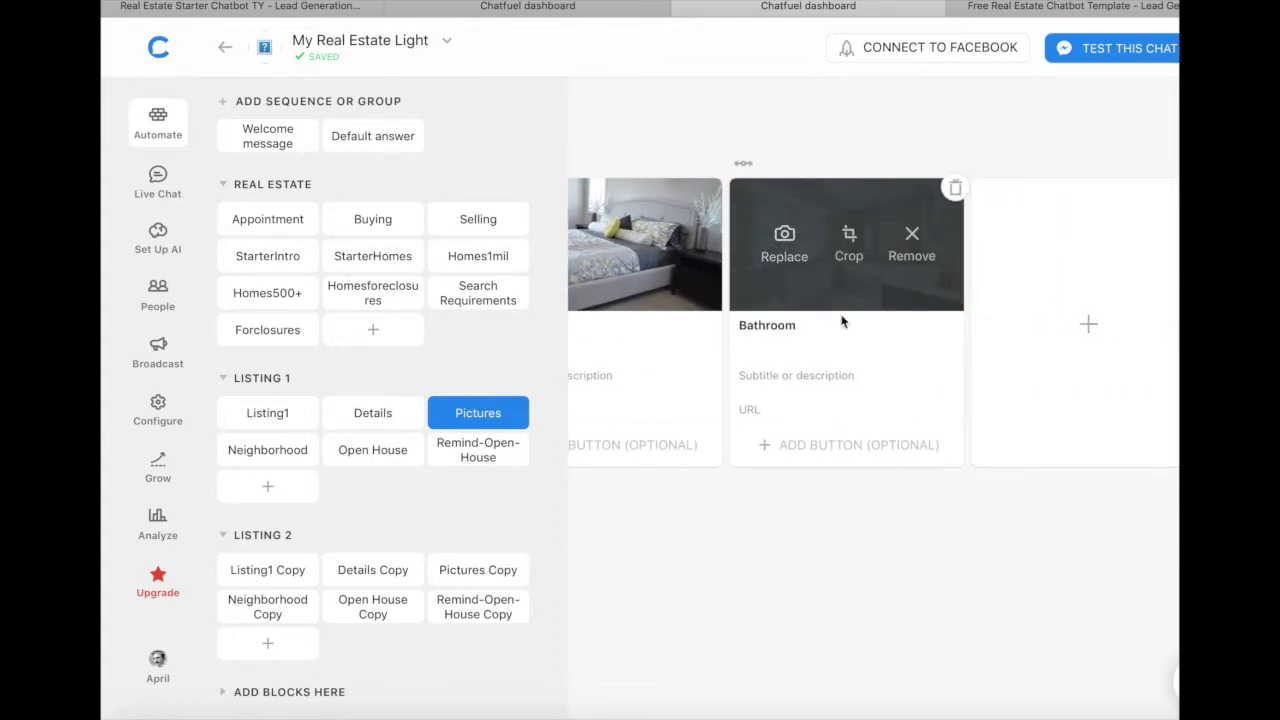
scroll(846, 320, left, 6)
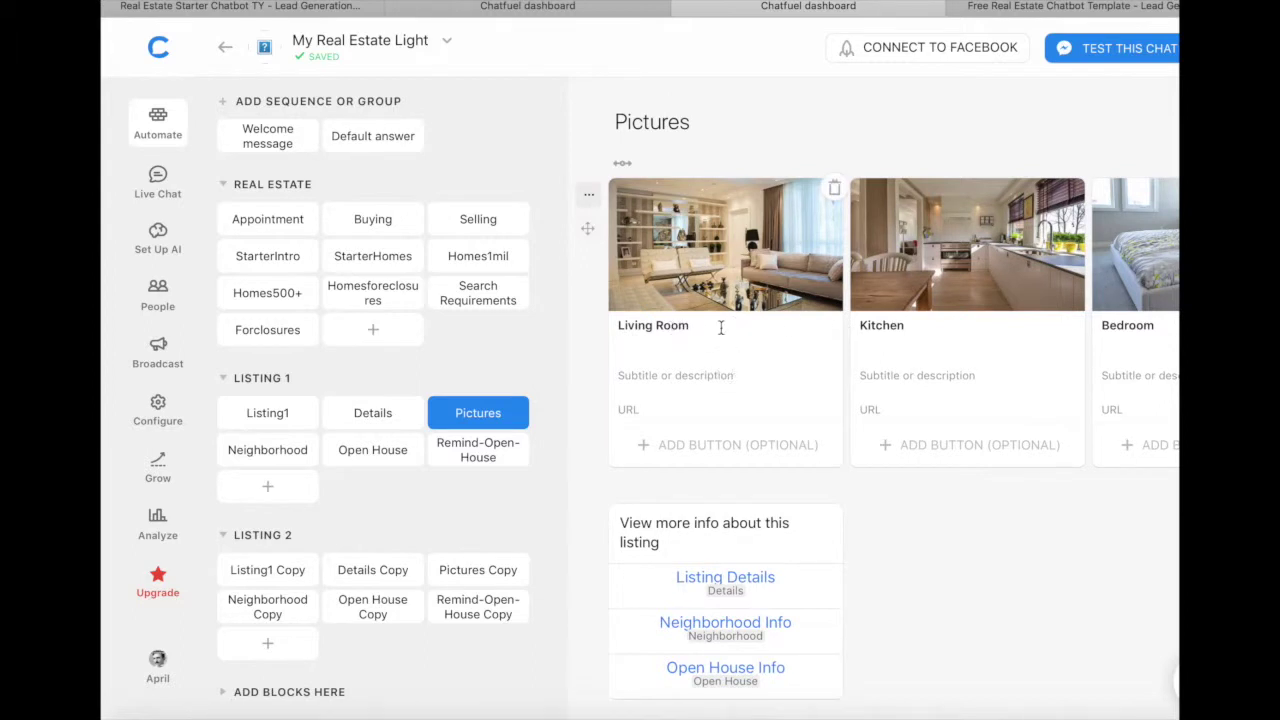
scroll(866, 520, down, 3)
scroll(864, 513, down, 1)
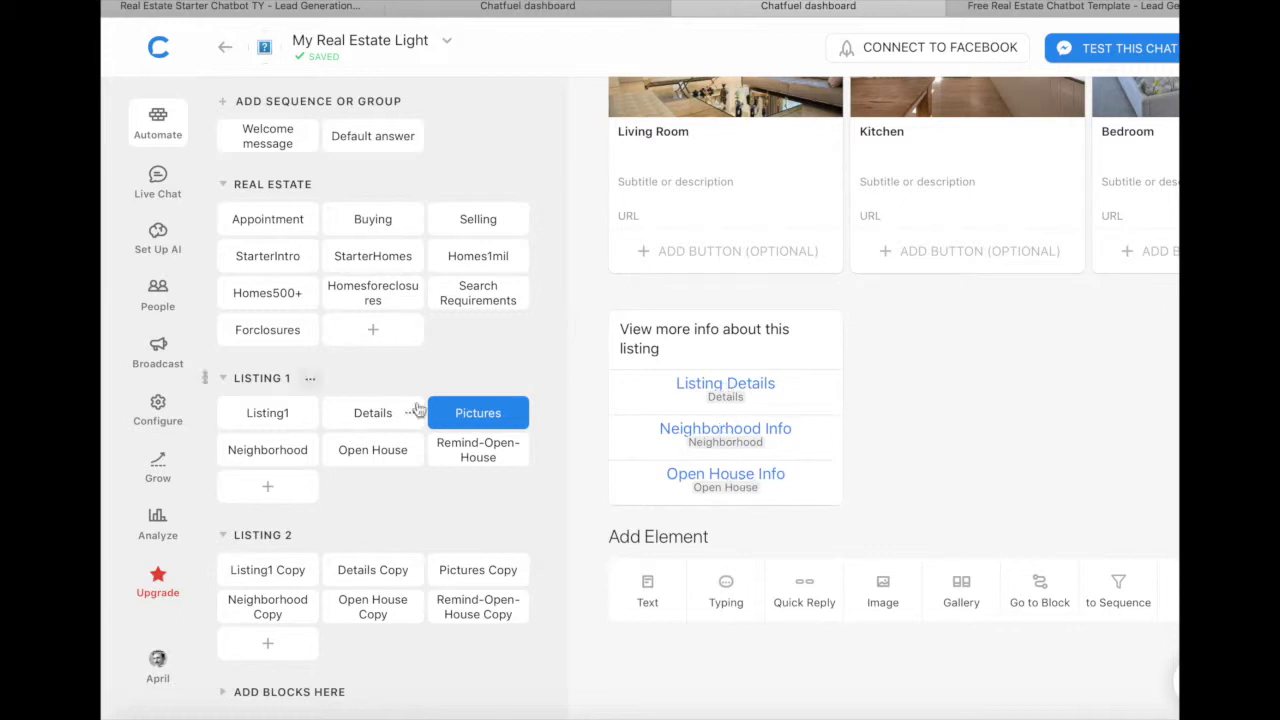
click(268, 449)
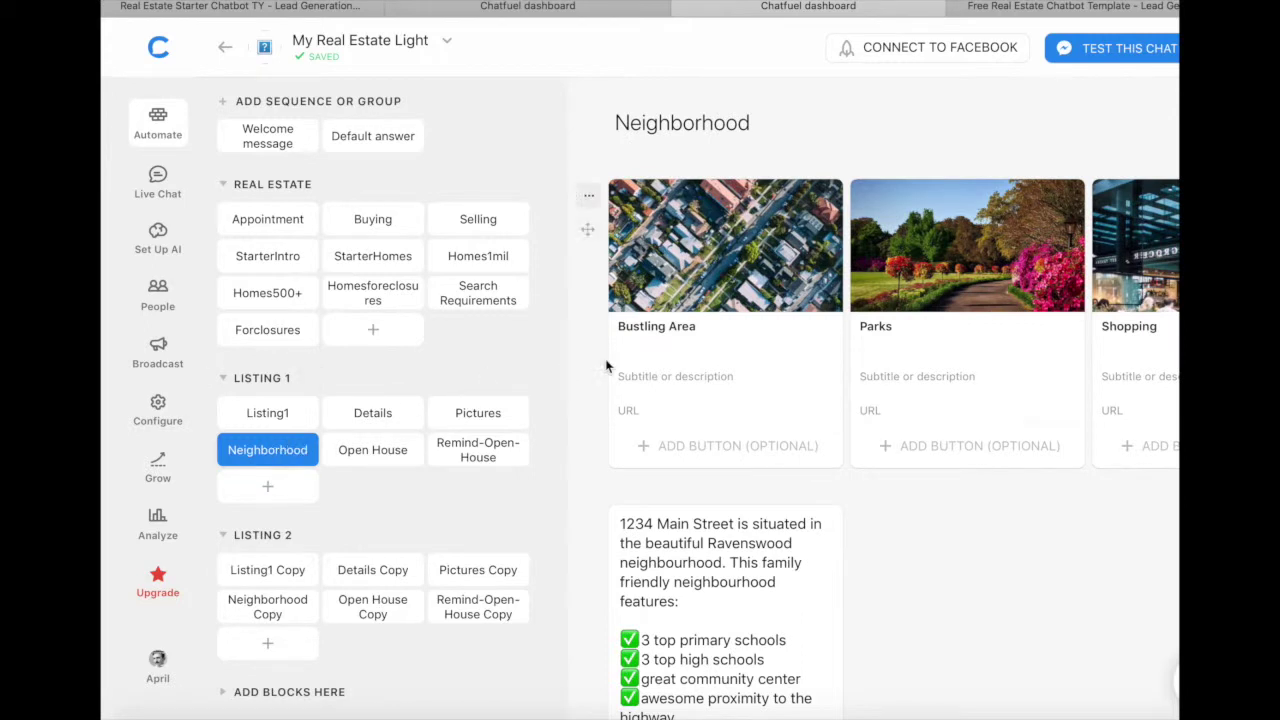
Step: Scroll through the Neighborhood block's Bustling Area, Parks and Shopping cards and description
scroll(692, 318, right, 5)
scroll(692, 318, left, 5)
scroll(680, 330, down, 5)
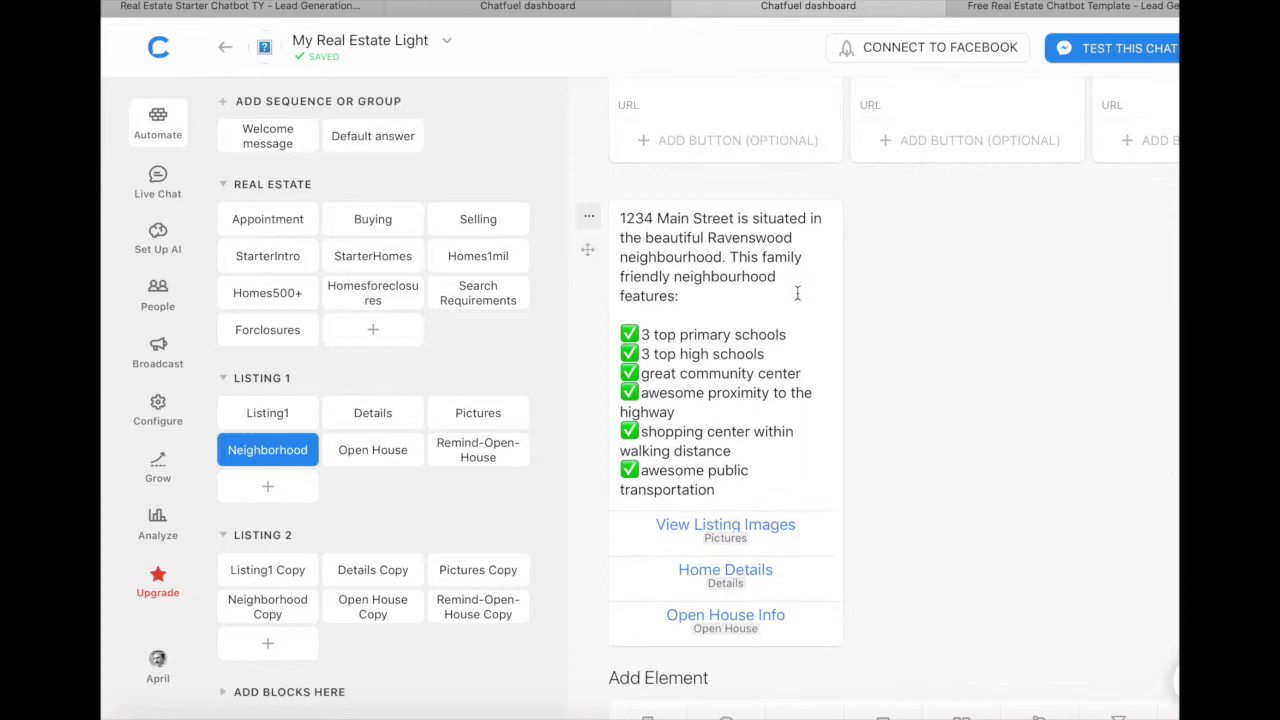
scroll(819, 415, down, 2)
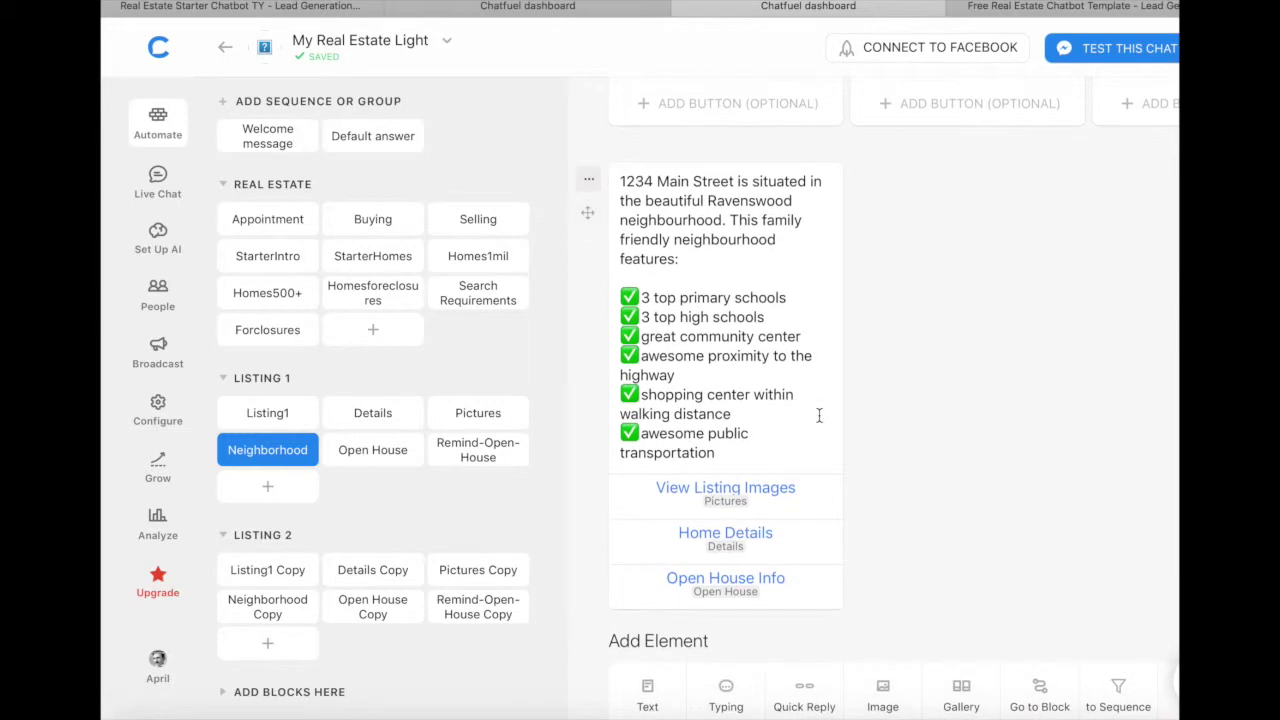
scroll(878, 443, down, 1)
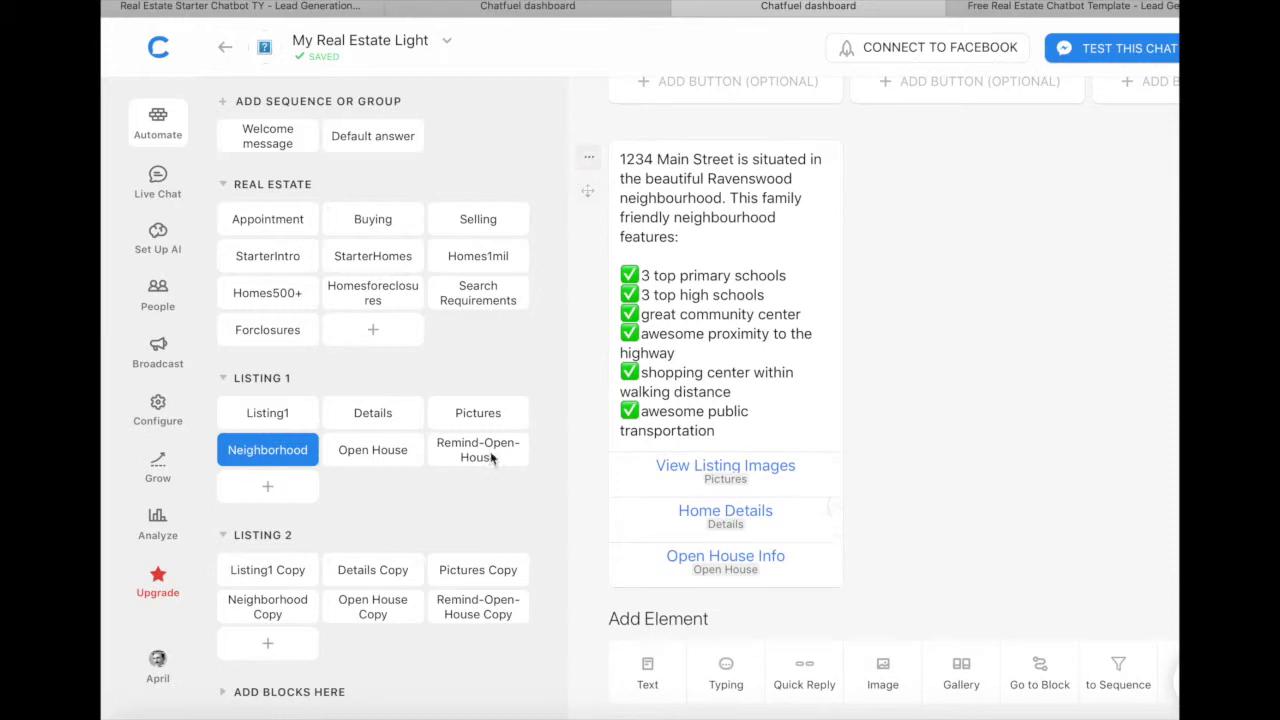
Step: Type and delete stray letters near 'schools' in the description, then open the Open House block
click(716, 293)
click(764, 296)
drag(764, 296, 722, 296)
click(709, 296)
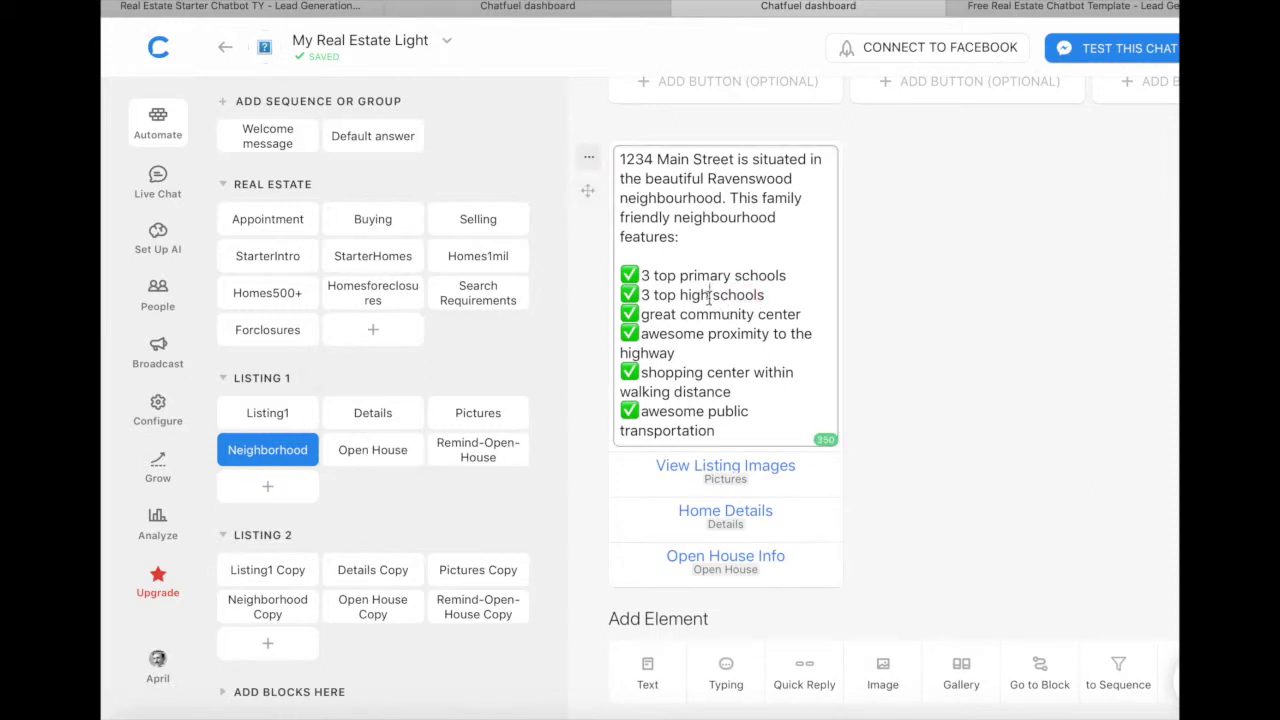
text(dsa)
key(BackSpace)
key(BackSpace)
key(BackSpace)
key(BackSpace)
click(390, 450)
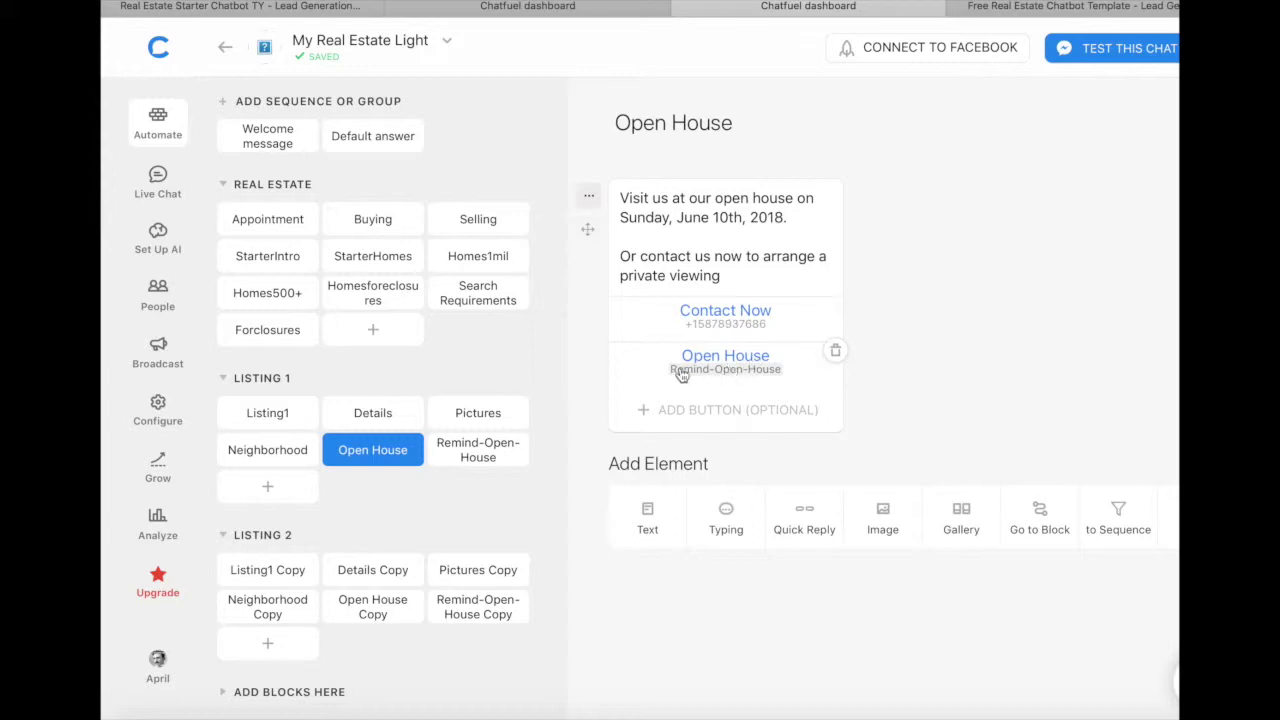
Step: Review the Remind-Open-House block's phone number User Input, then return to the Buying block
click(471, 461)
scroll(801, 284, down, 2)
scroll(801, 284, down, 3)
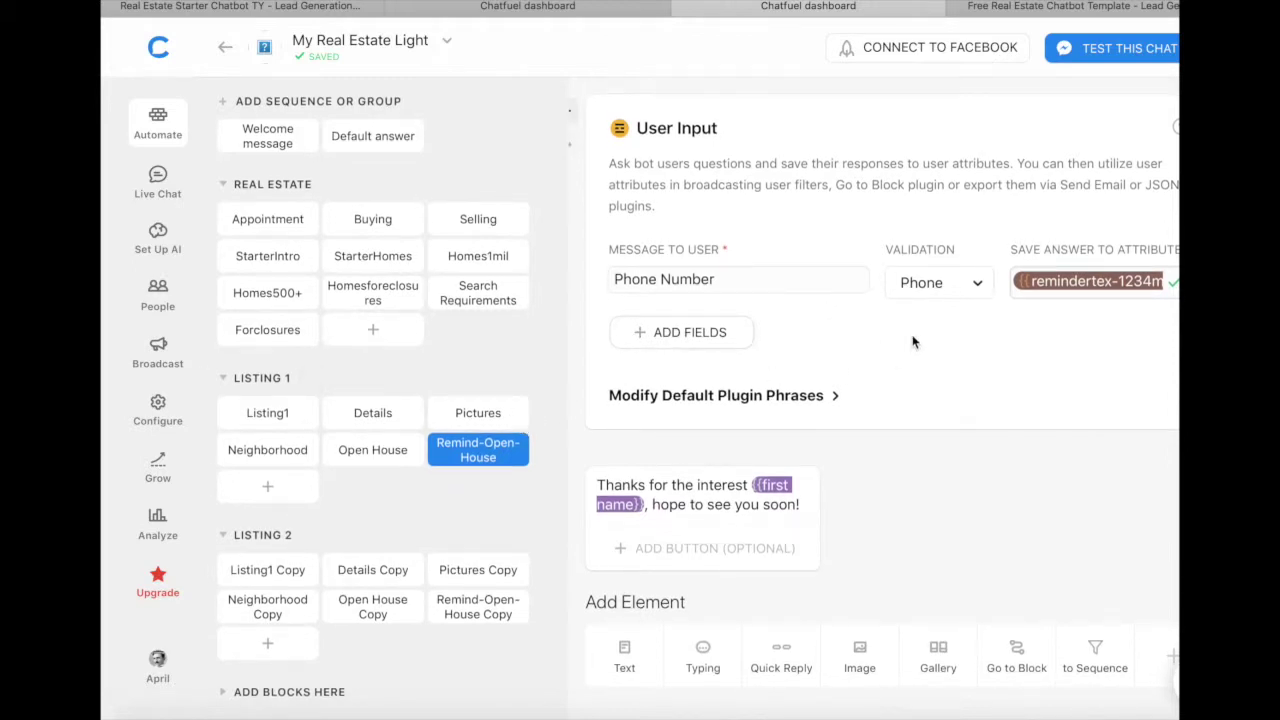
scroll(912, 342, up, 5)
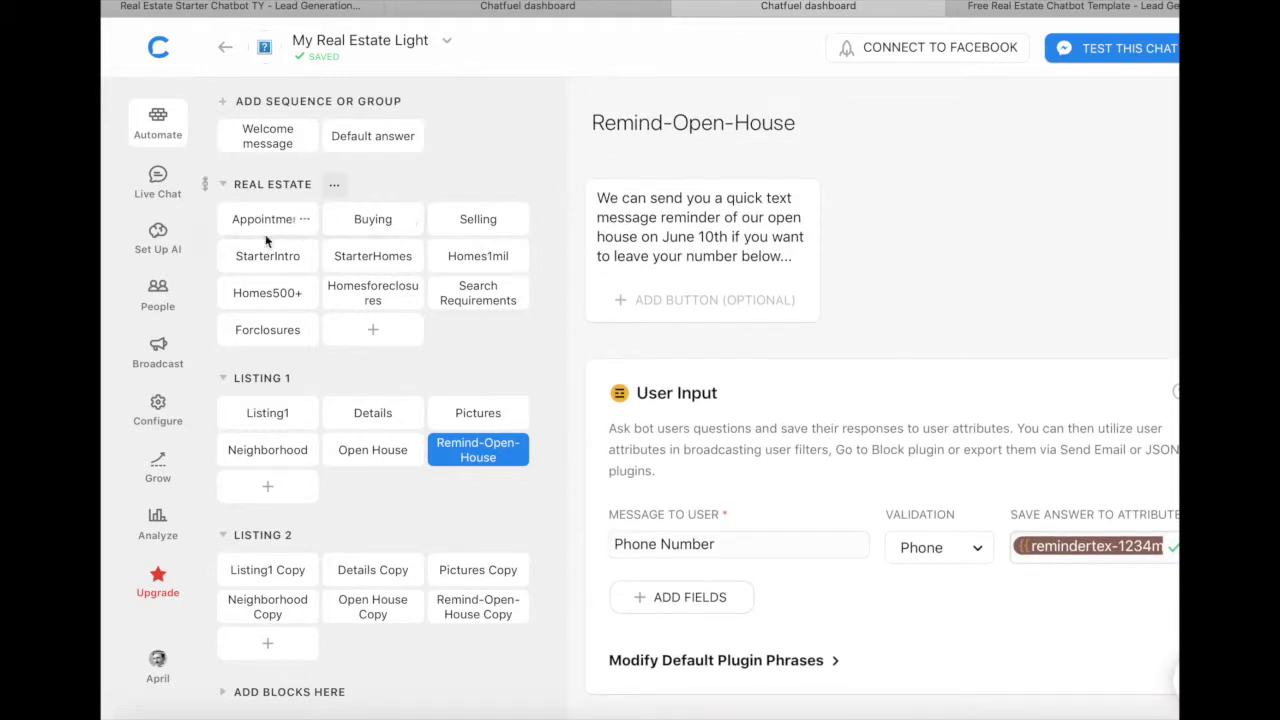
click(363, 220)
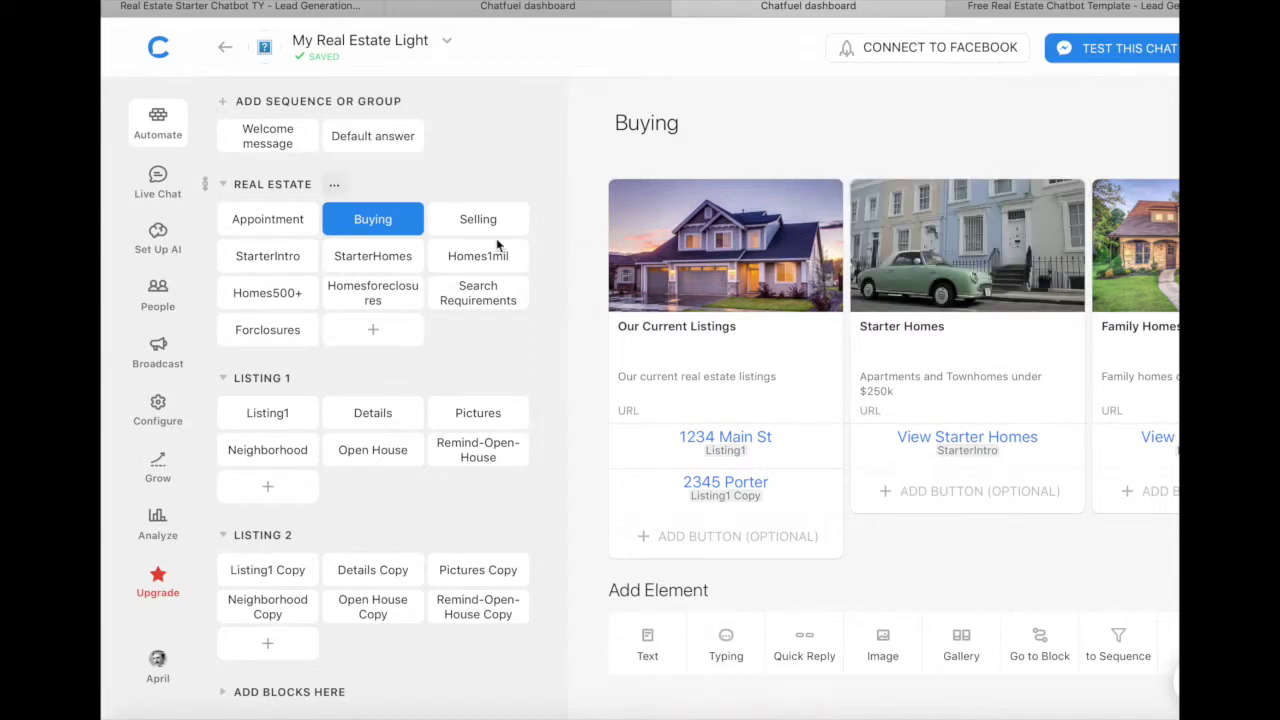
Step: Confirm the Buying block's View Starter Homes button leads to the StarterIntro block
click(288, 258)
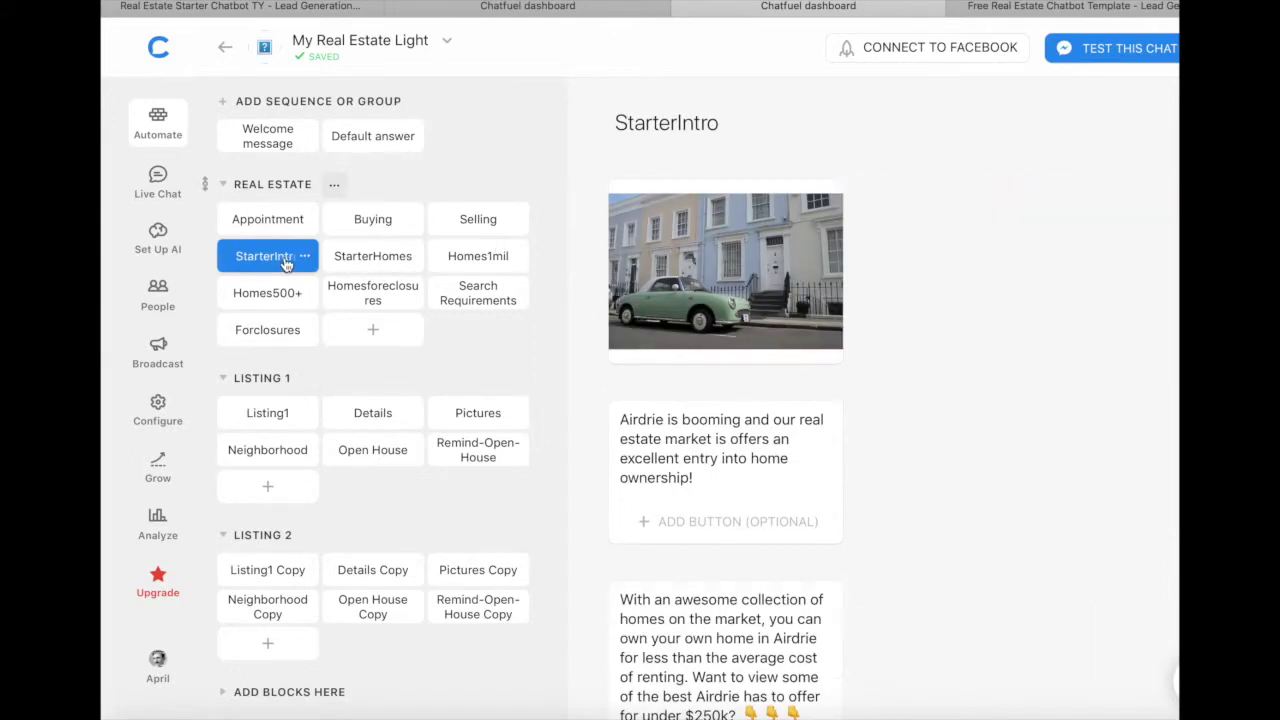
click(372, 217)
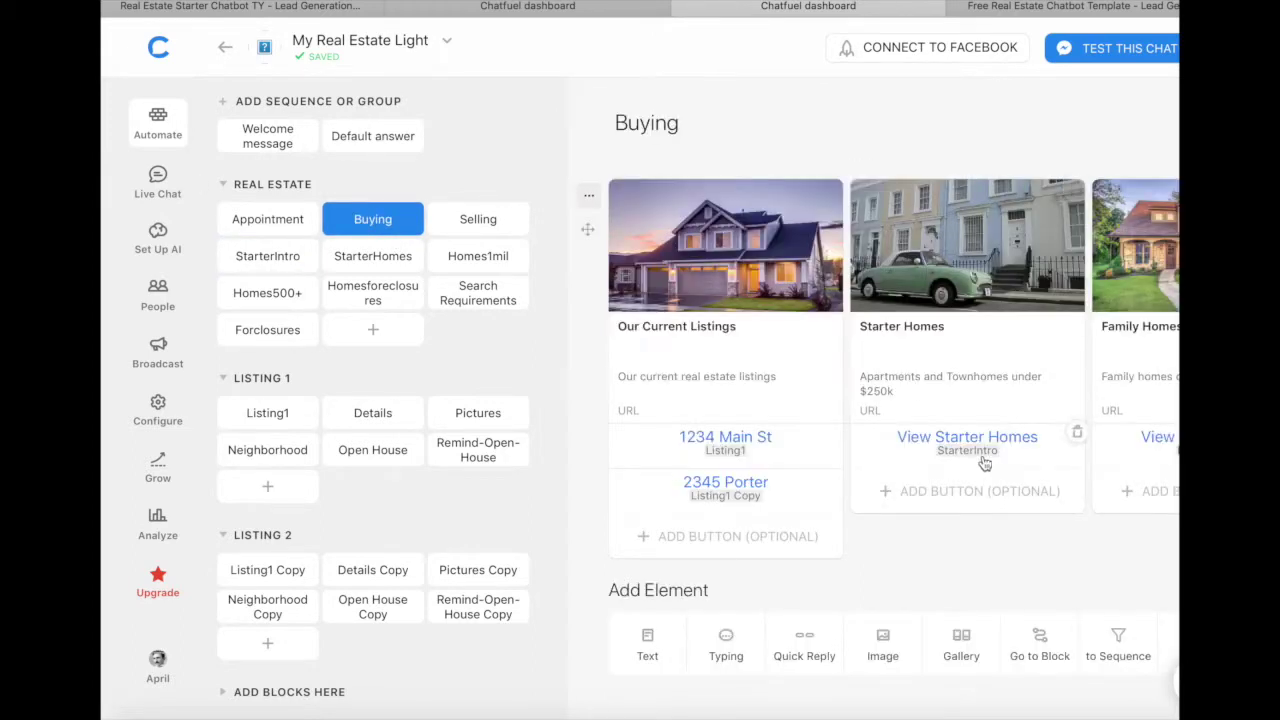
click(967, 440)
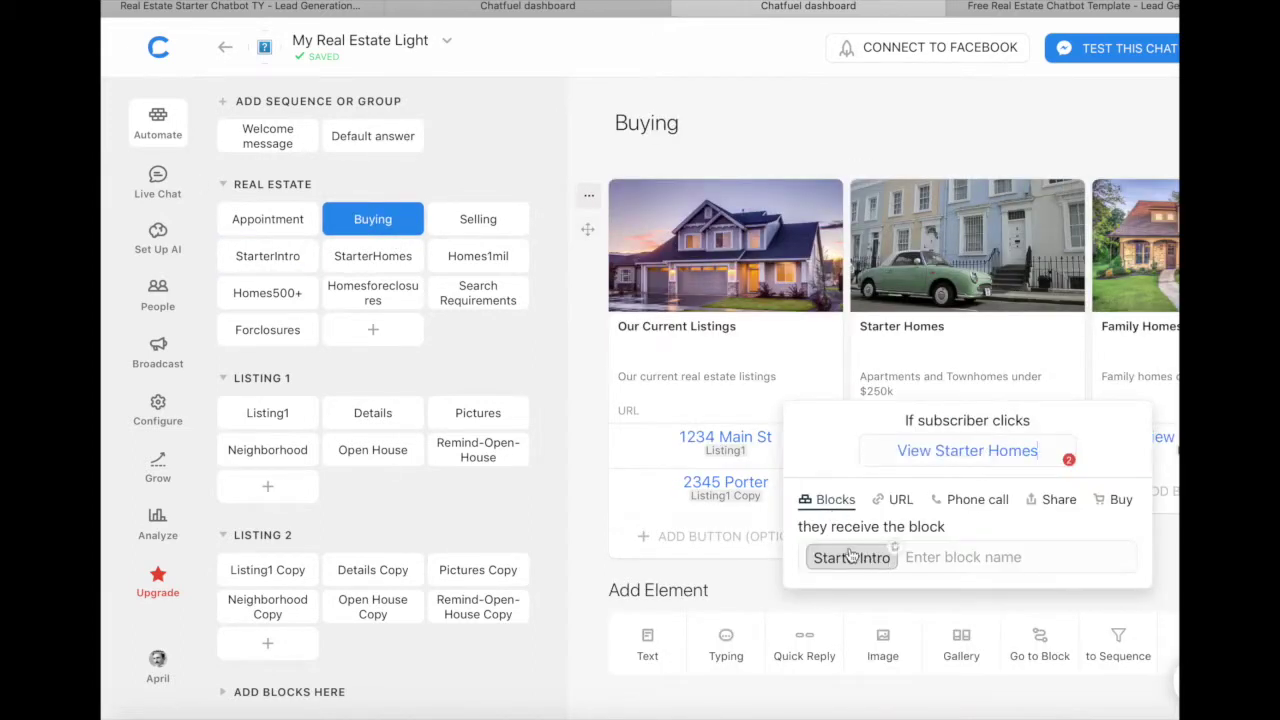
click(268, 256)
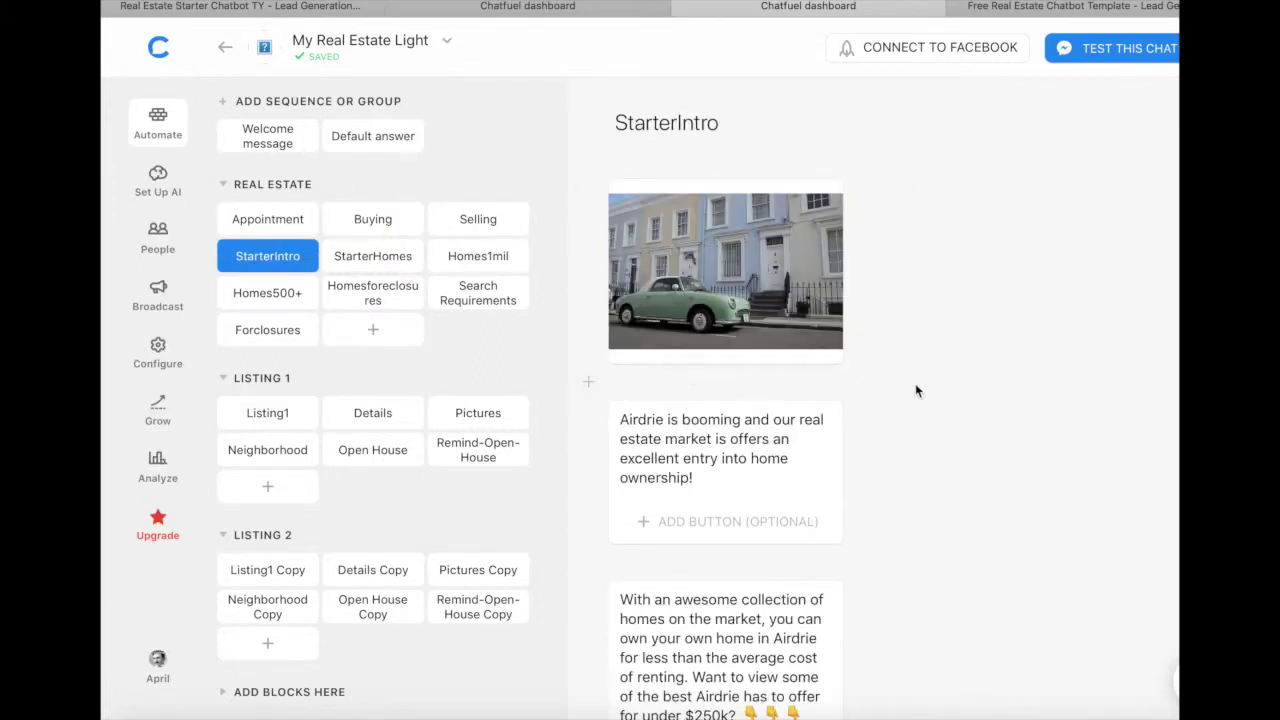
Step: Read through the StarterIntro messages, then open the StarterHomes block
scroll(928, 388, down, 1)
scroll(928, 391, down, 1)
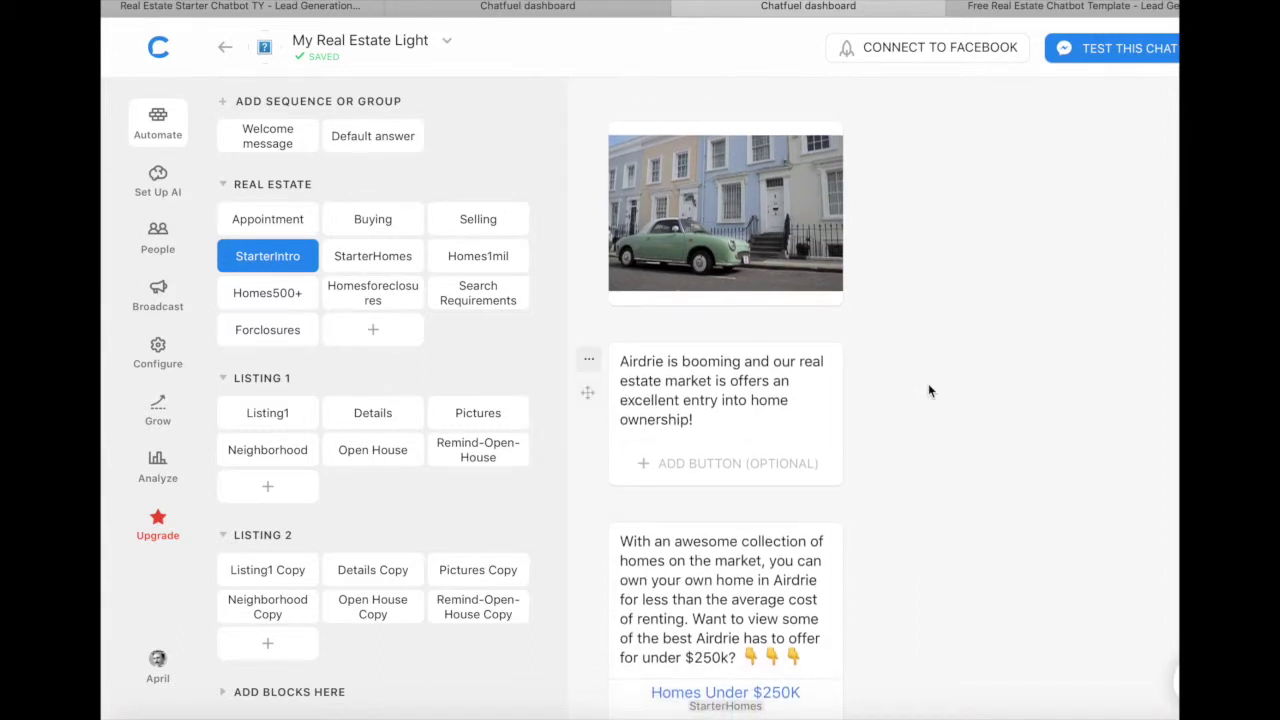
scroll(885, 268, down, 5)
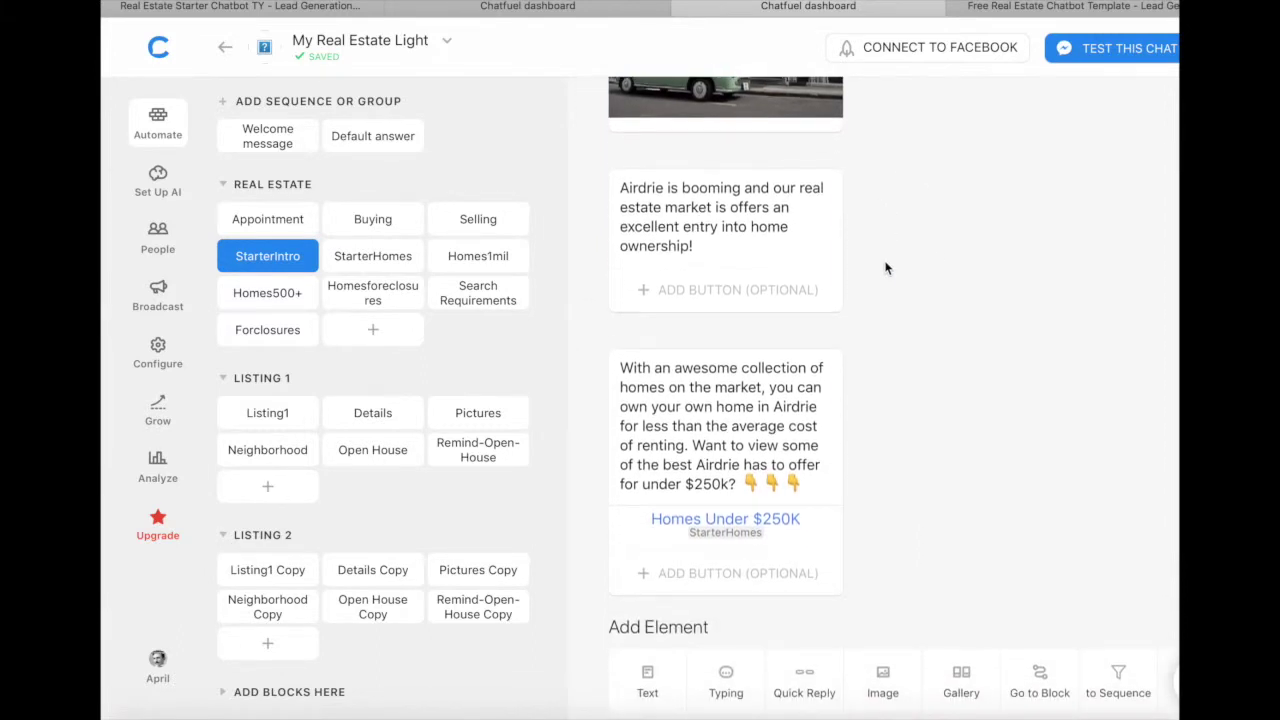
scroll(885, 268, down, 2)
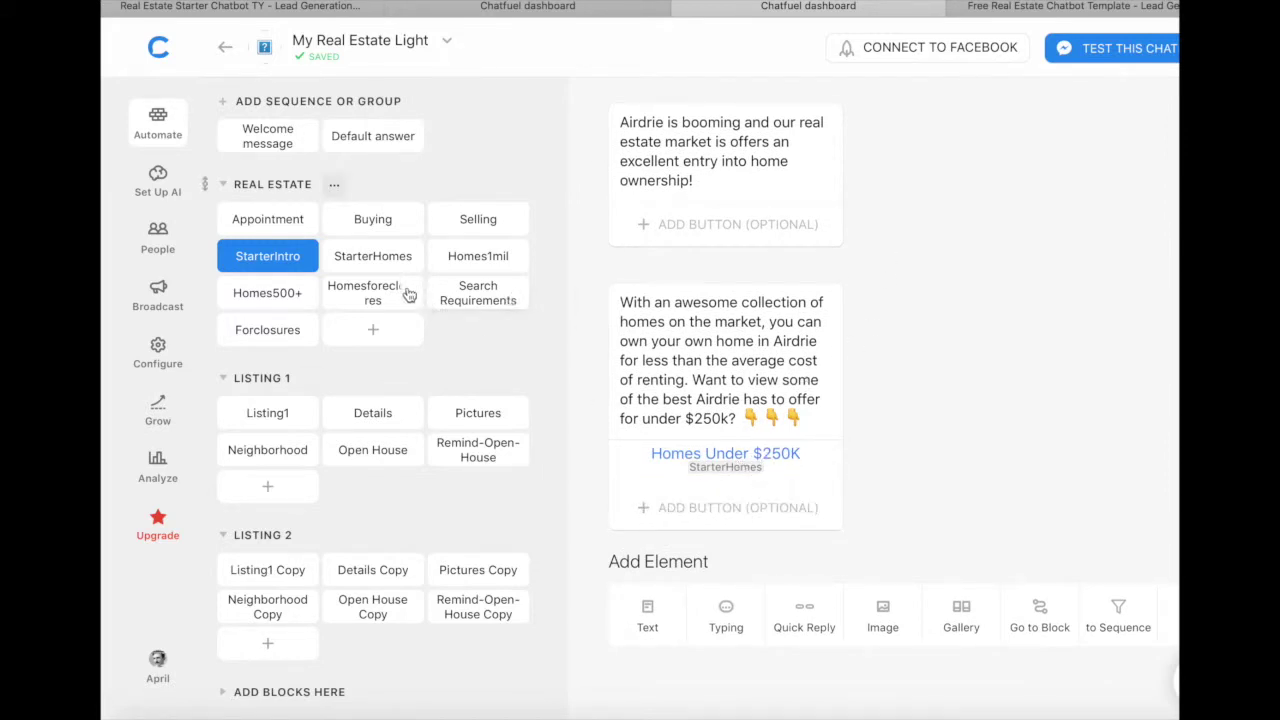
click(368, 262)
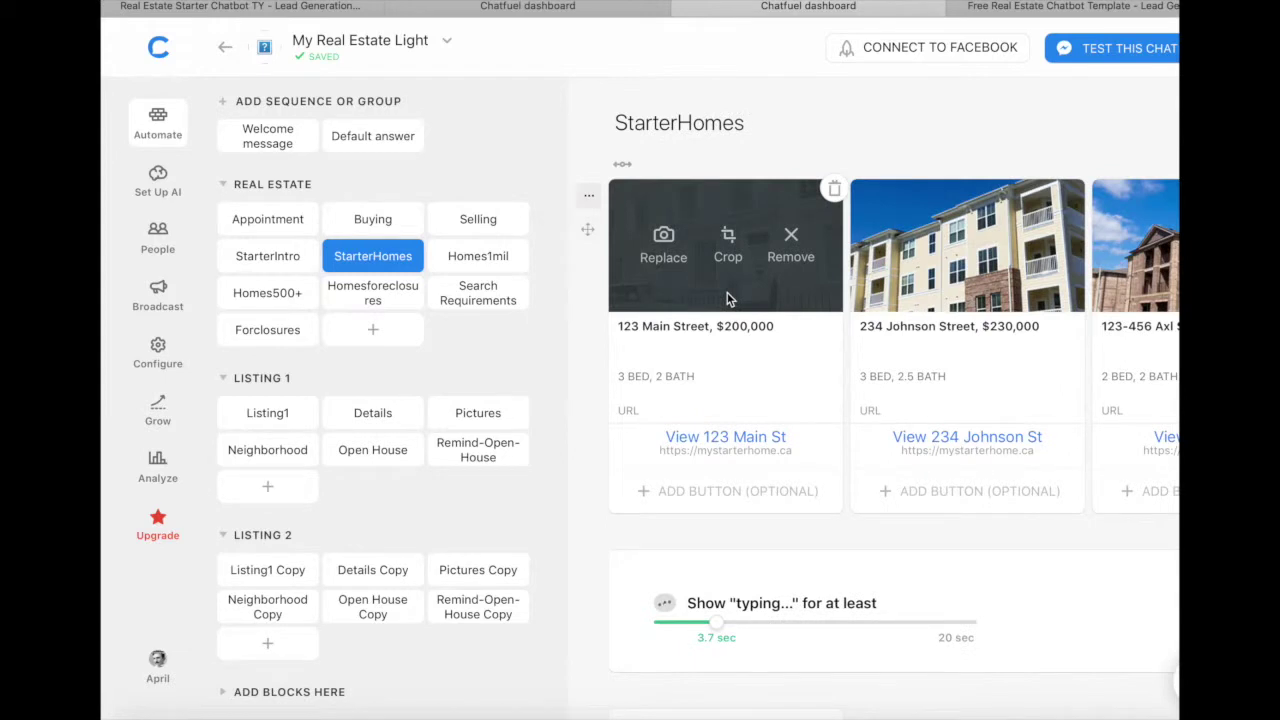
Step: Inspect the URL behind the View 123 Main St button in the StarterHomes gallery
scroll(1036, 271, right, 5)
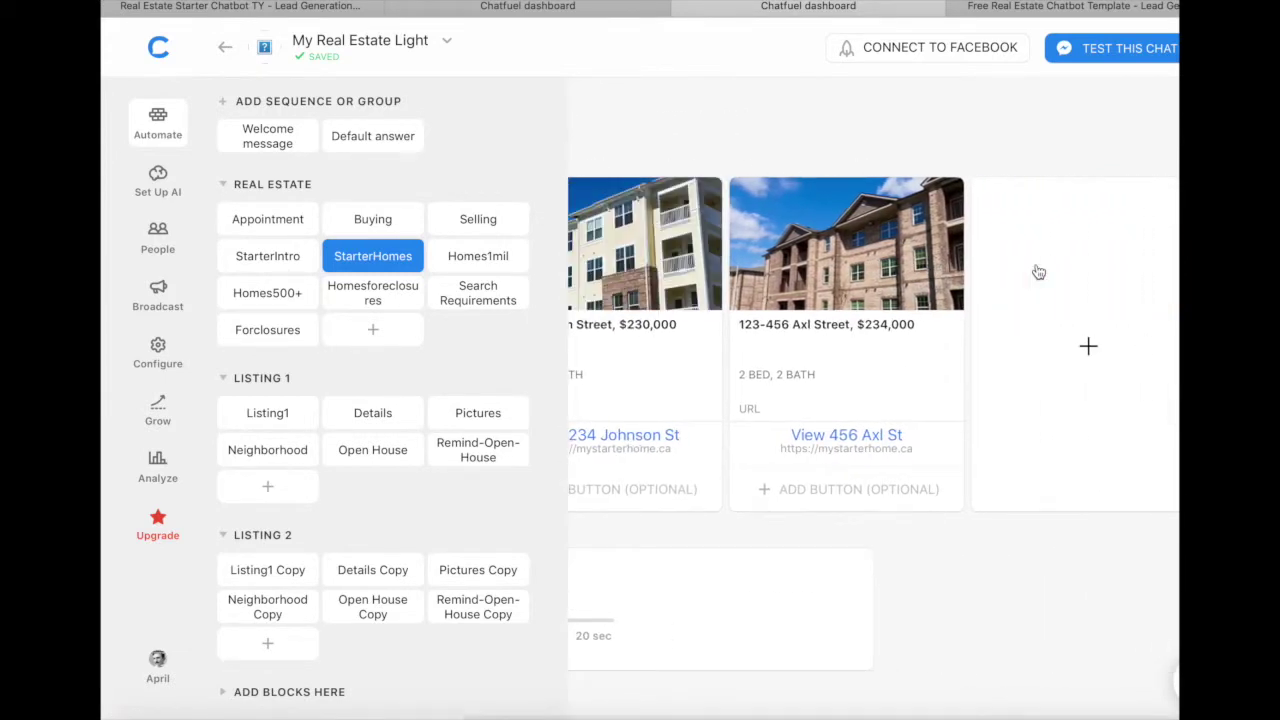
scroll(914, 272, left, 5)
scroll(912, 275, down, 1)
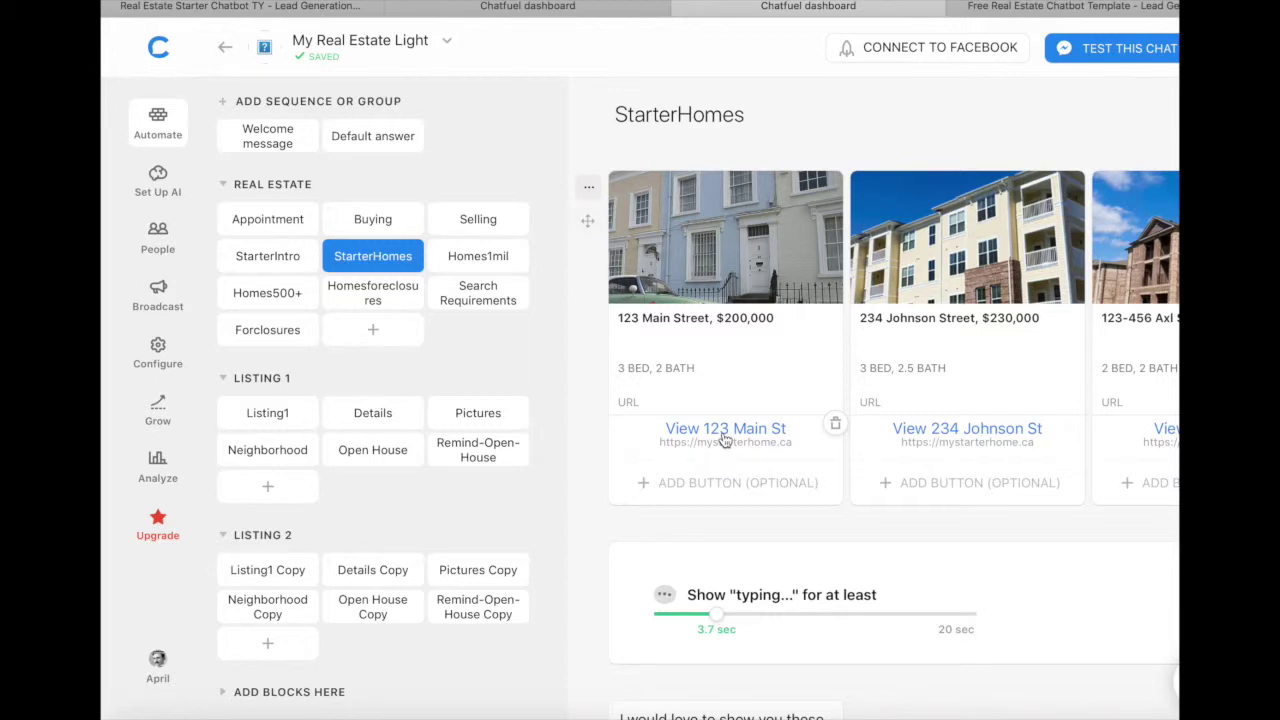
click(723, 438)
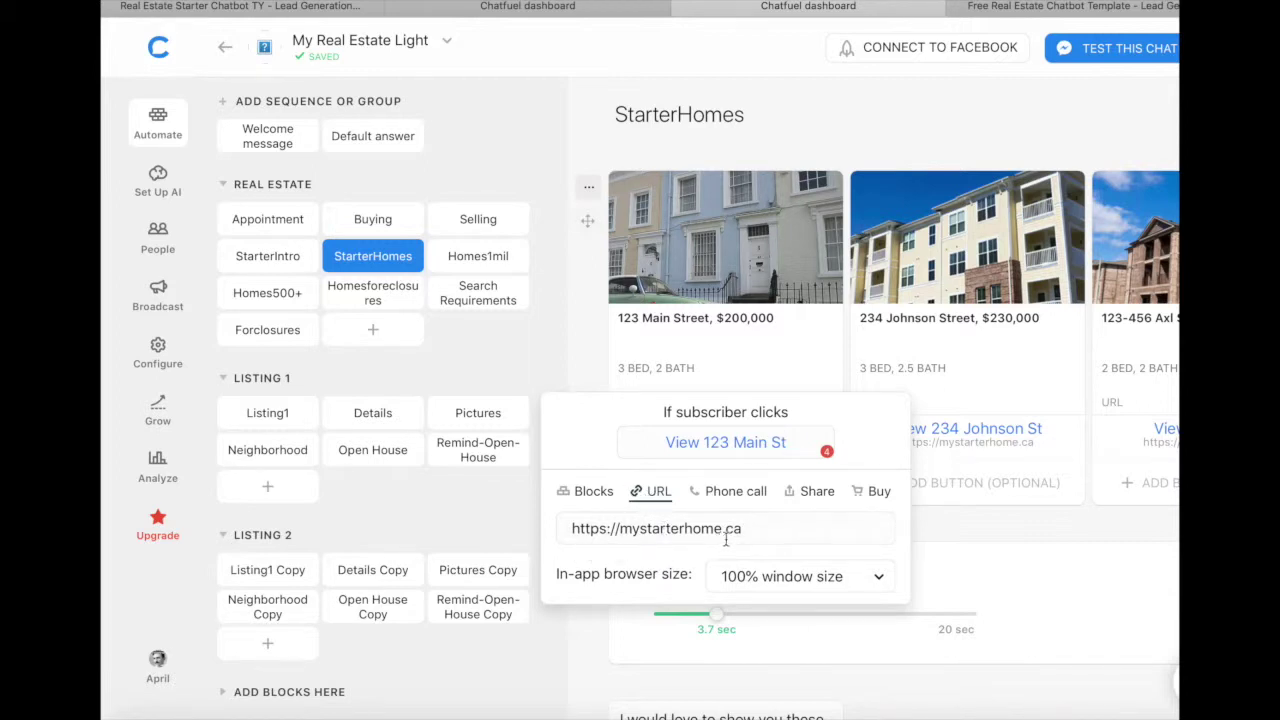
mouse_move(799, 245)
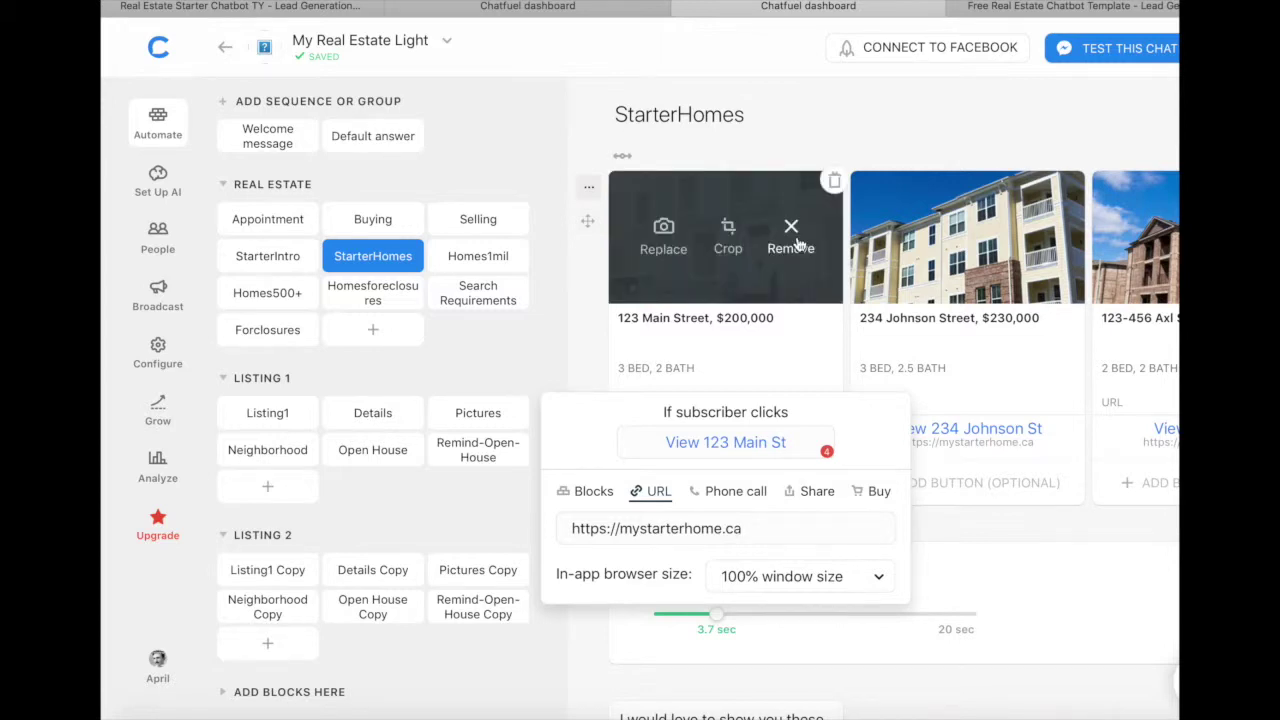
click(970, 535)
Step: Browse the StarterHomes listing cards, then open the Search Requirements block
scroll(1043, 432, right, 4)
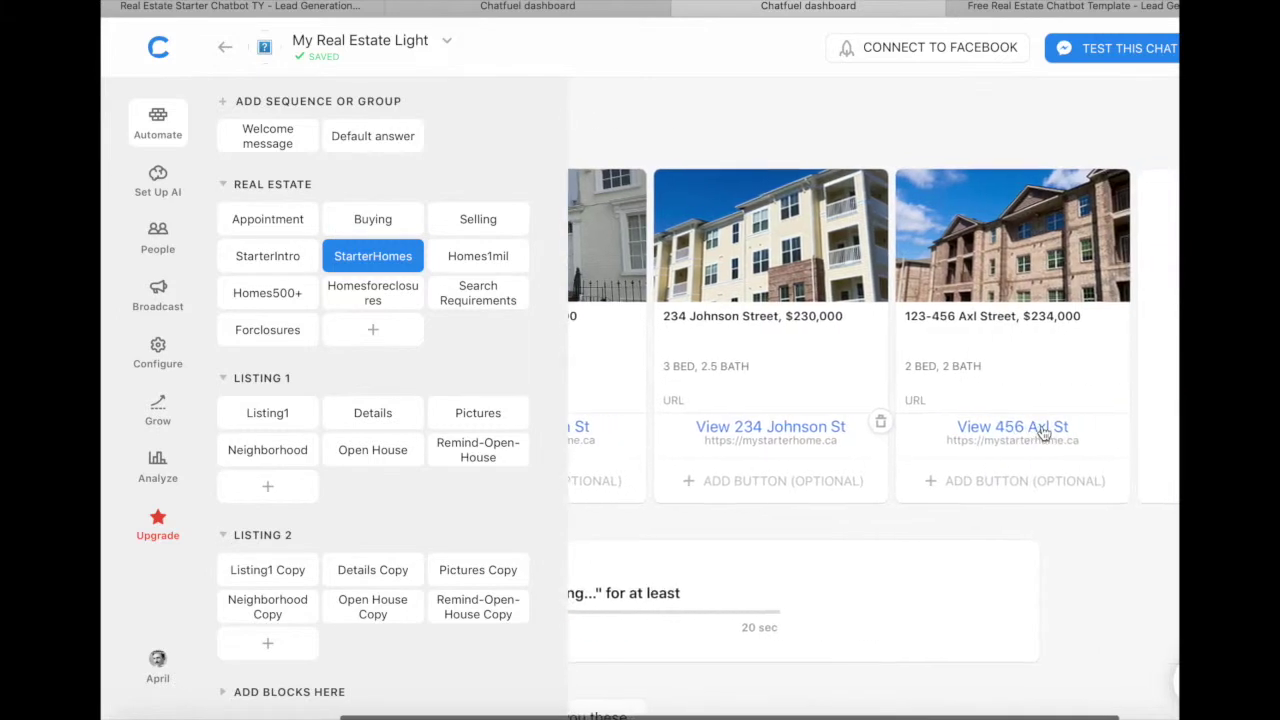
scroll(1043, 432, left, 2)
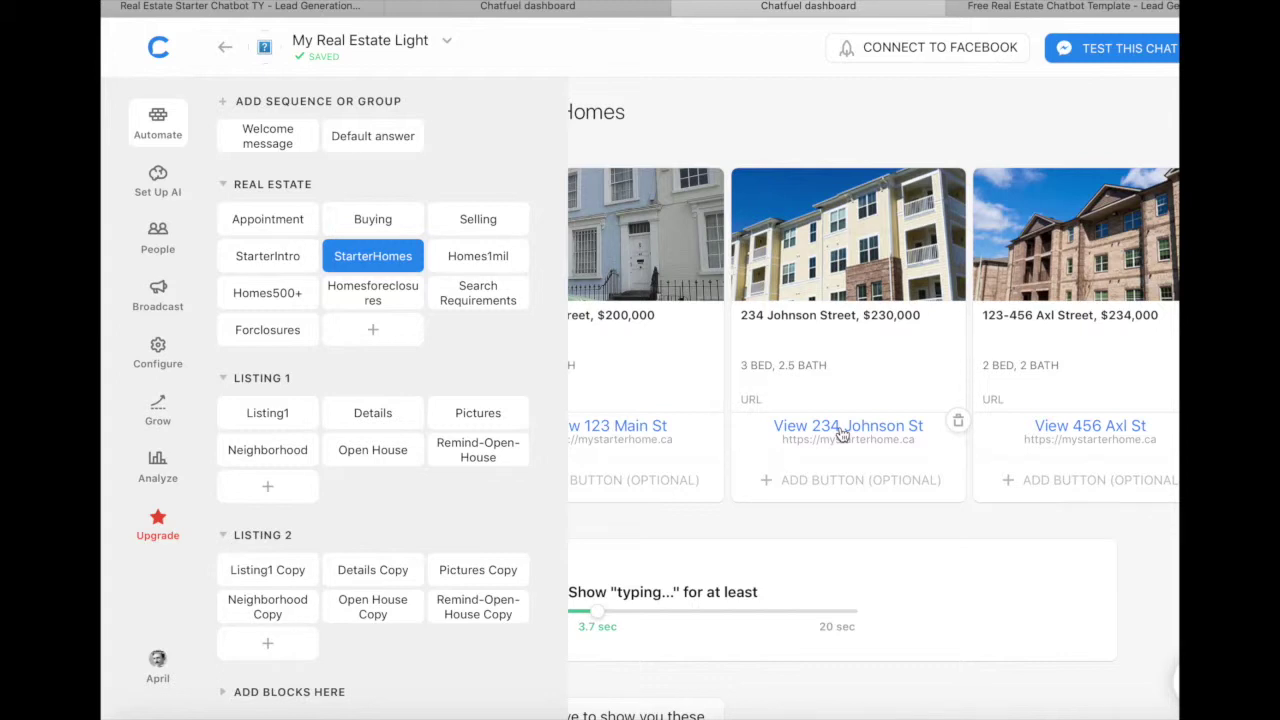
scroll(842, 433, right, 2)
scroll(842, 433, left, 3)
scroll(842, 433, down, 4)
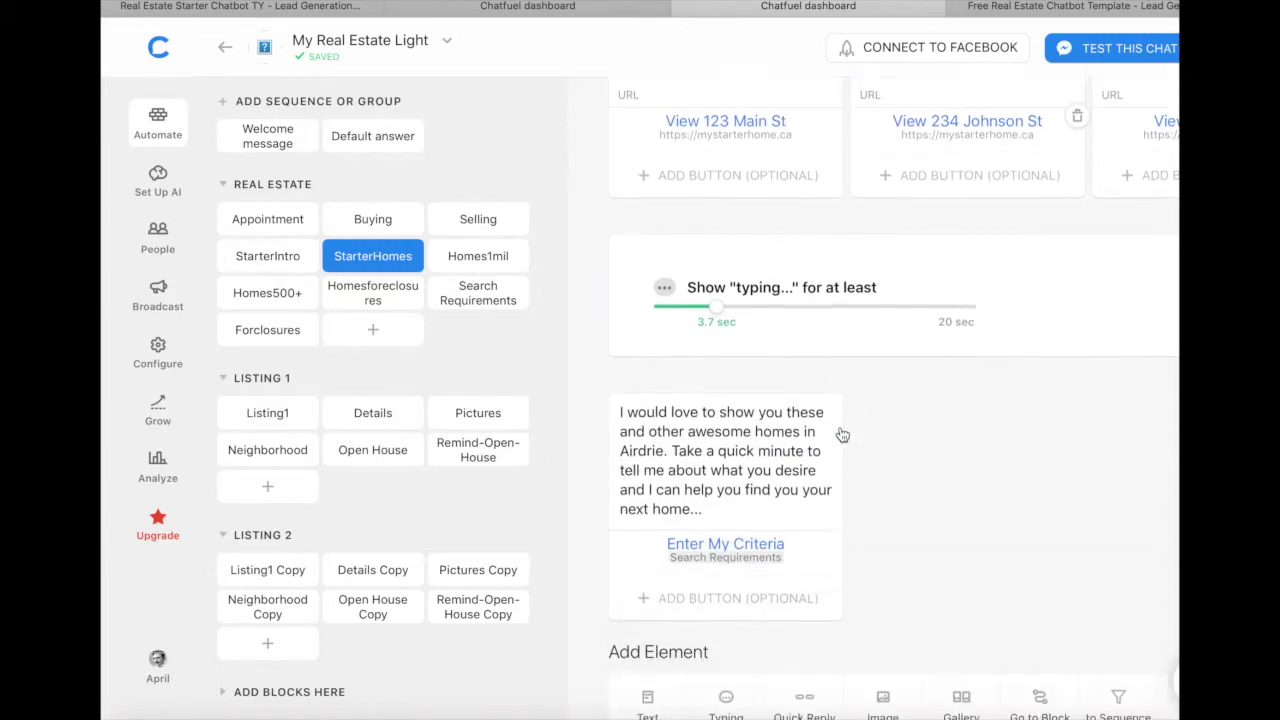
scroll(888, 347, up, 2)
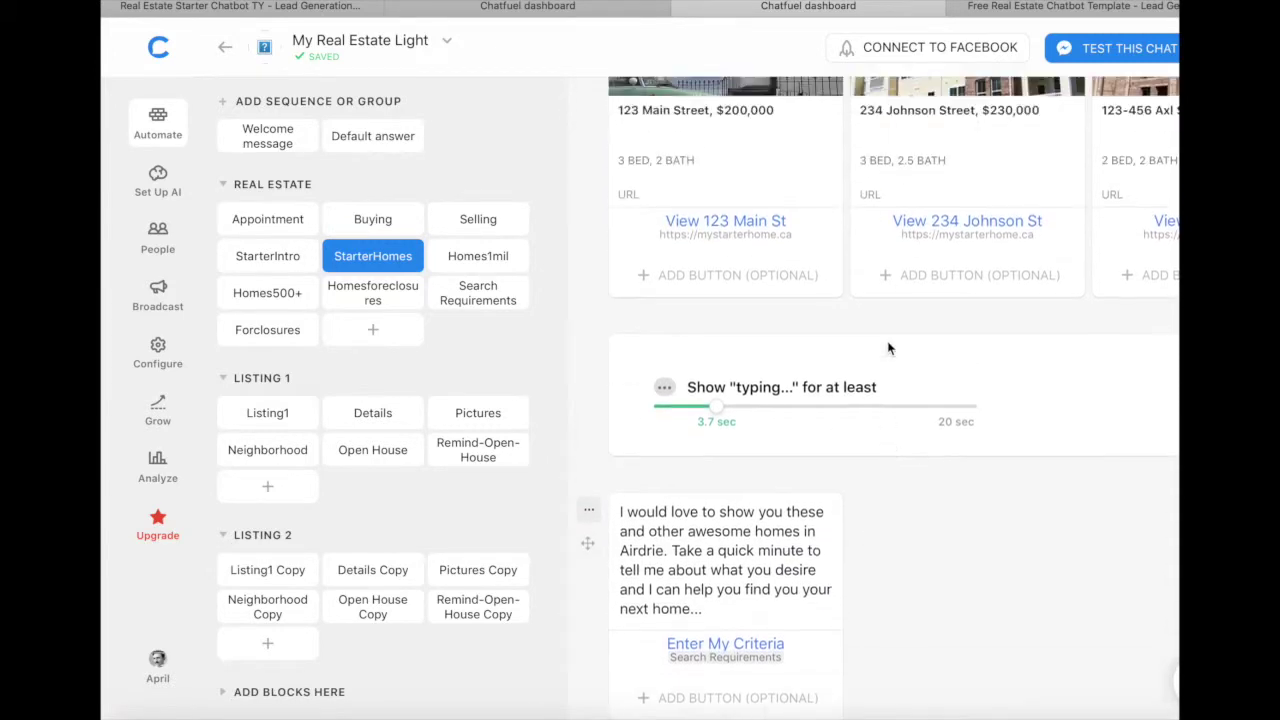
scroll(888, 349, down, 3)
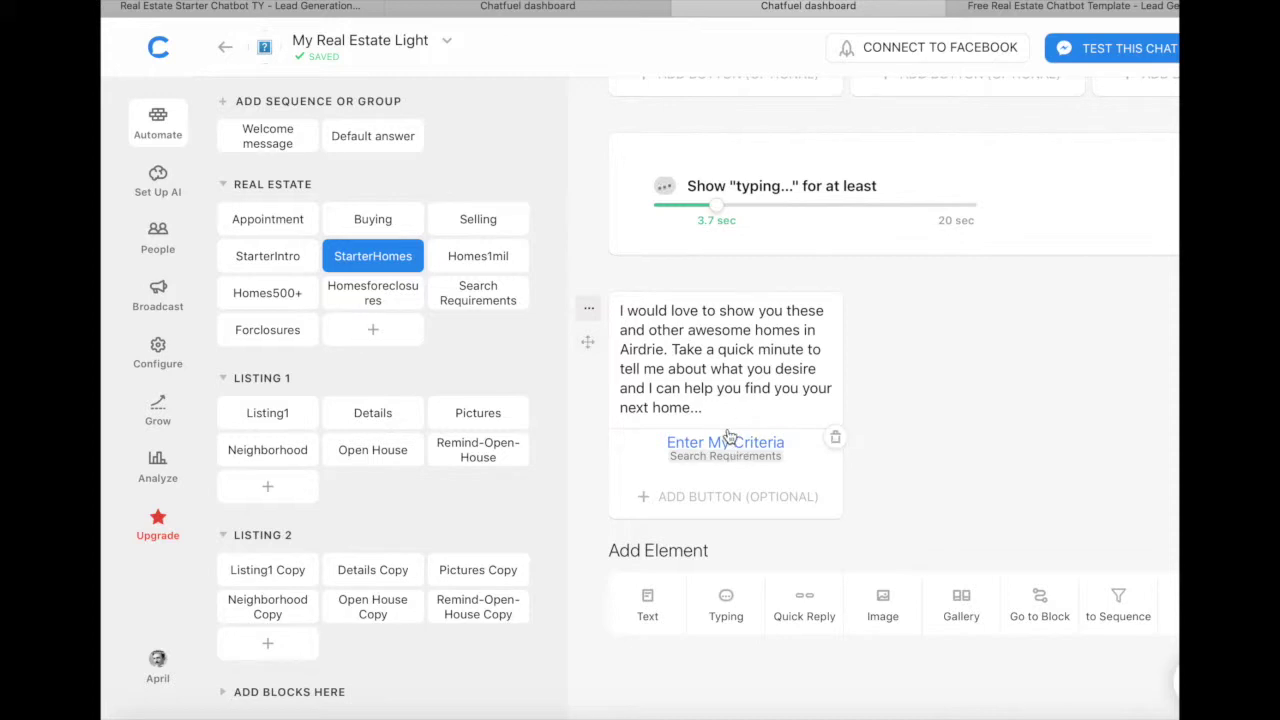
click(473, 291)
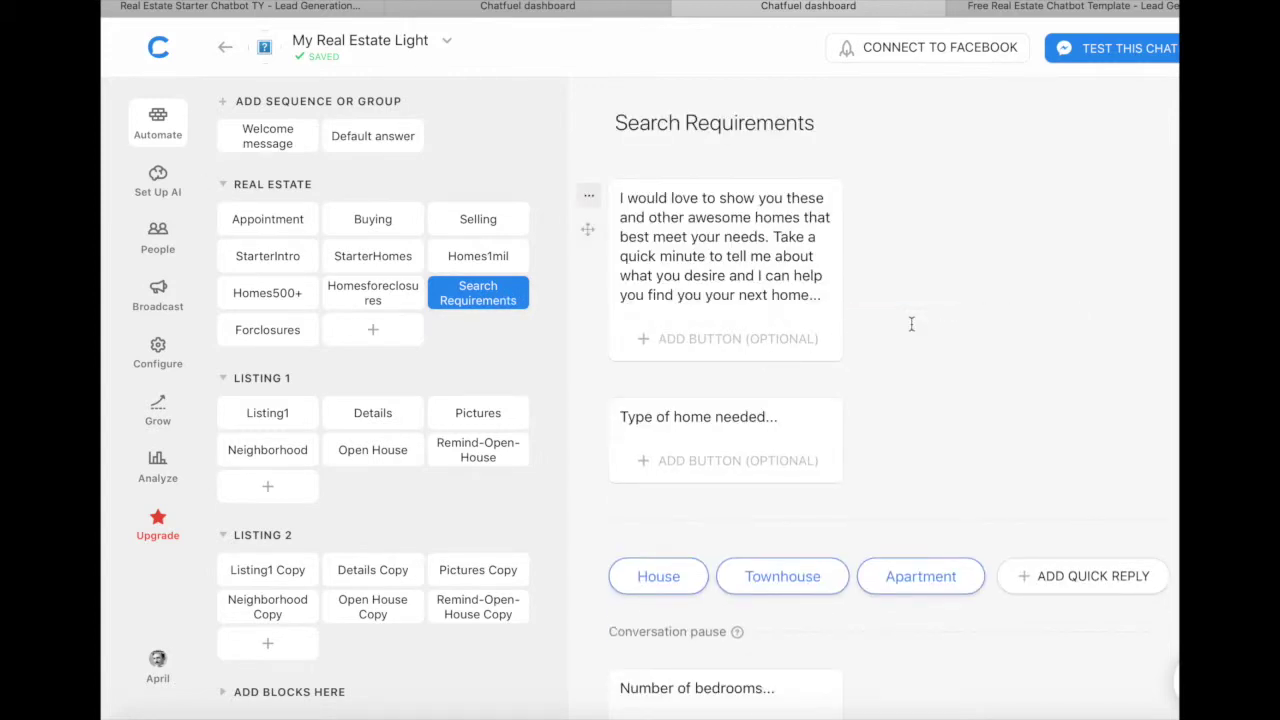
scroll(911, 324, down, 2)
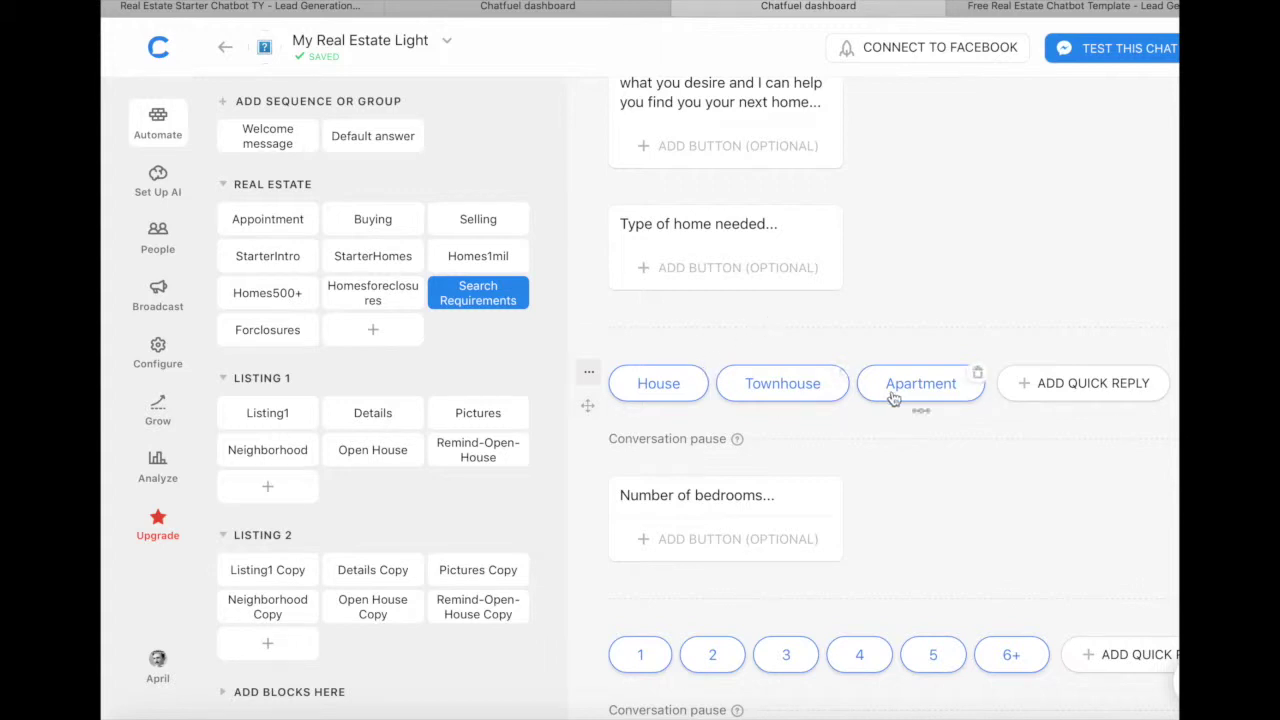
scroll(889, 394, right, 4)
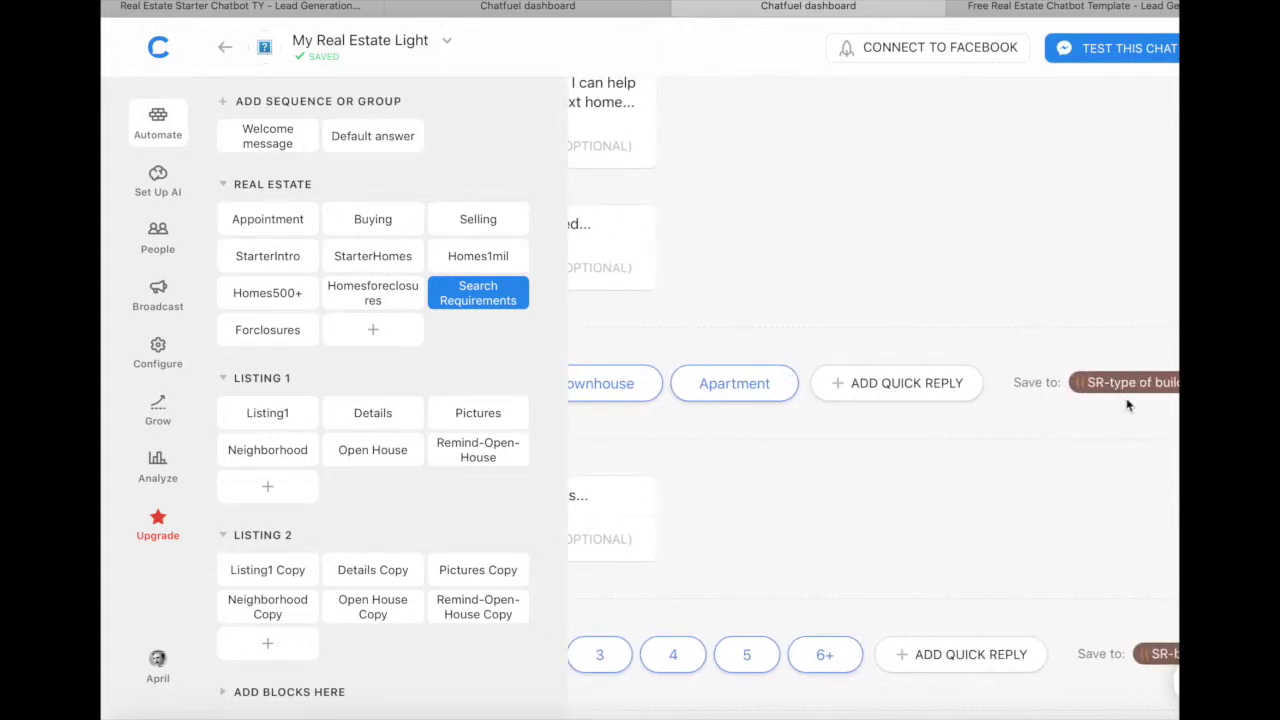
scroll(874, 467, left, 4)
scroll(874, 465, down, 8)
scroll(874, 465, right, 4)
scroll(874, 467, left, 4)
scroll(874, 467, down, 4)
scroll(874, 467, down, 7)
scroll(832, 461, left, 1)
scroll(832, 461, down, 2)
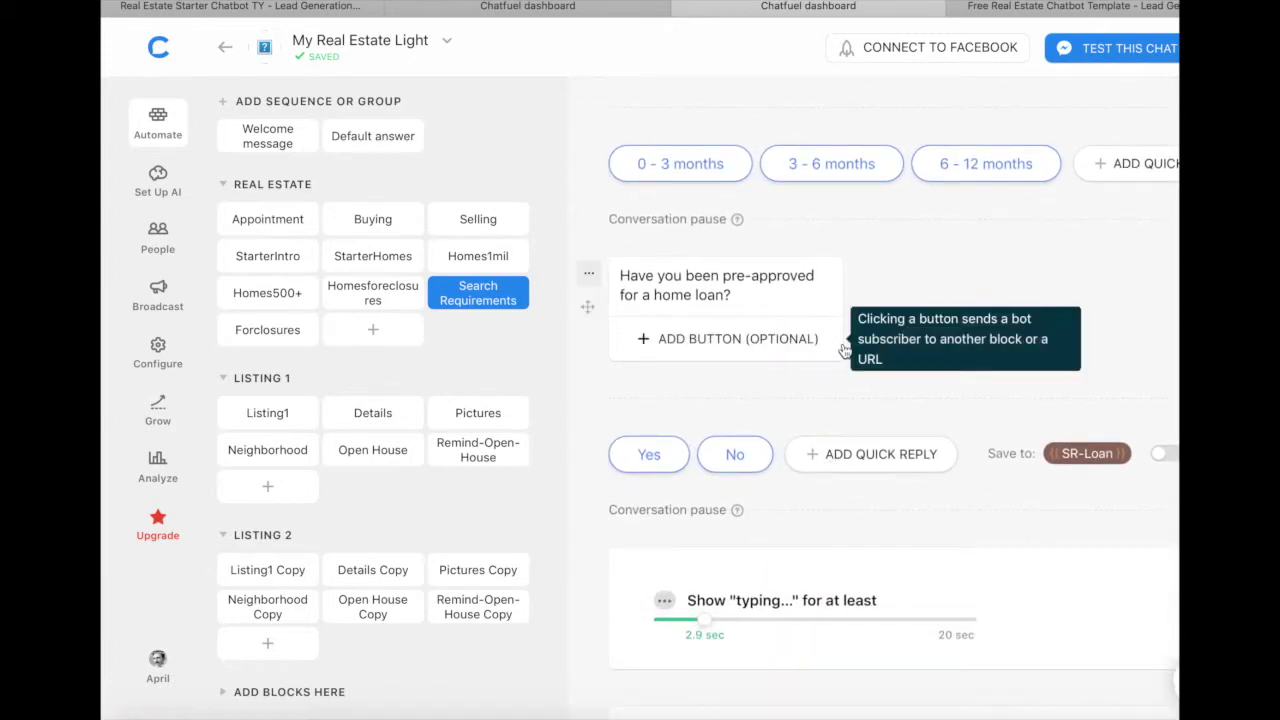
scroll(885, 391, down, 2)
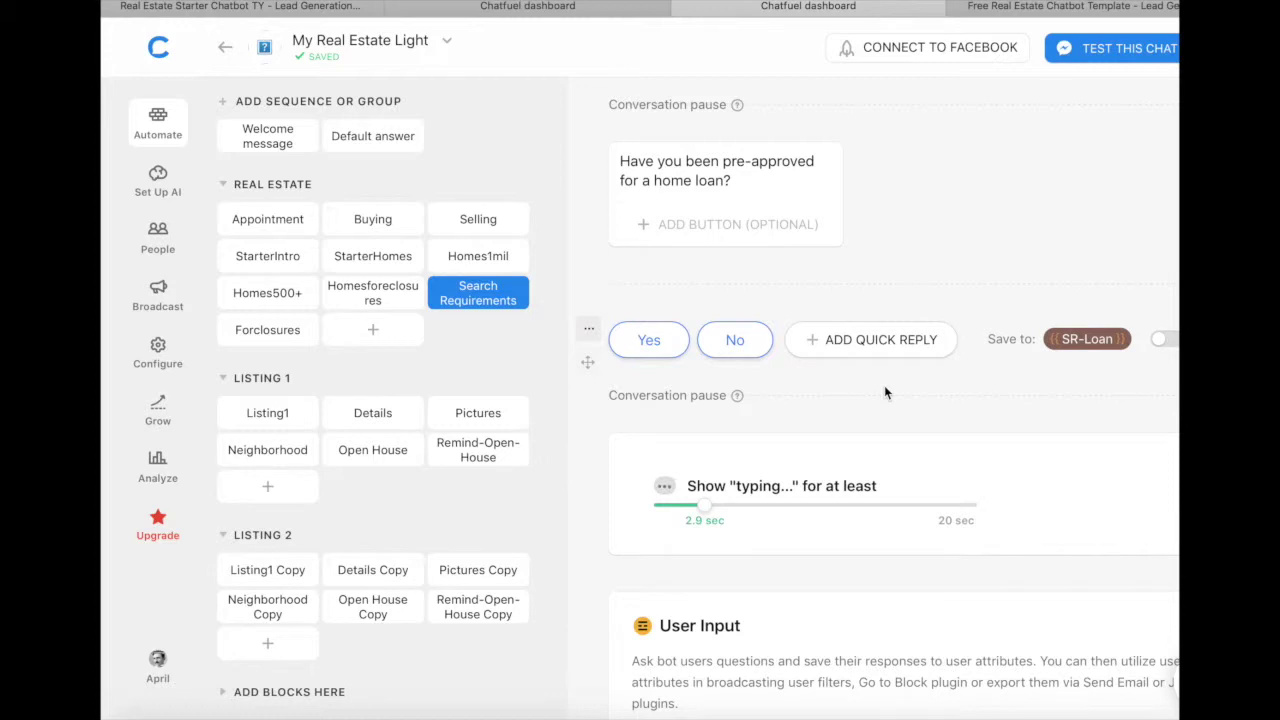
scroll(884, 392, down, 4)
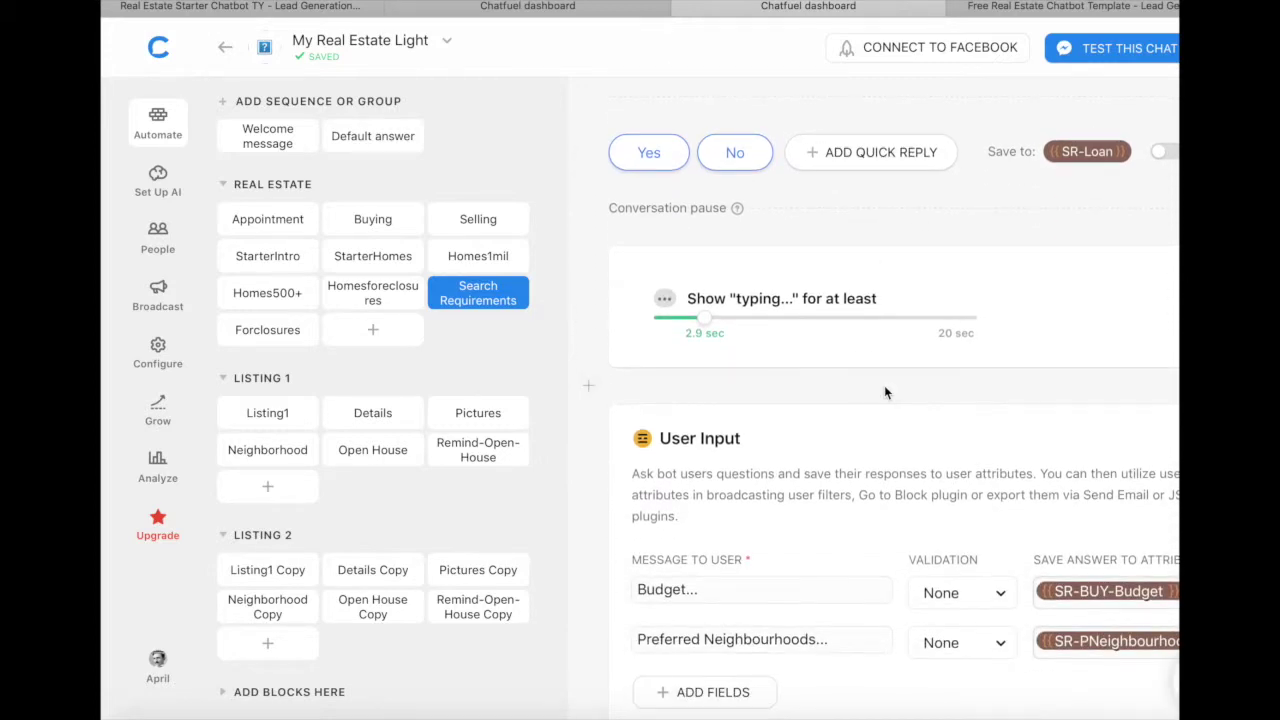
scroll(884, 392, down, 4)
scroll(884, 392, down, 3)
scroll(884, 392, down, 1)
scroll(884, 392, down, 4)
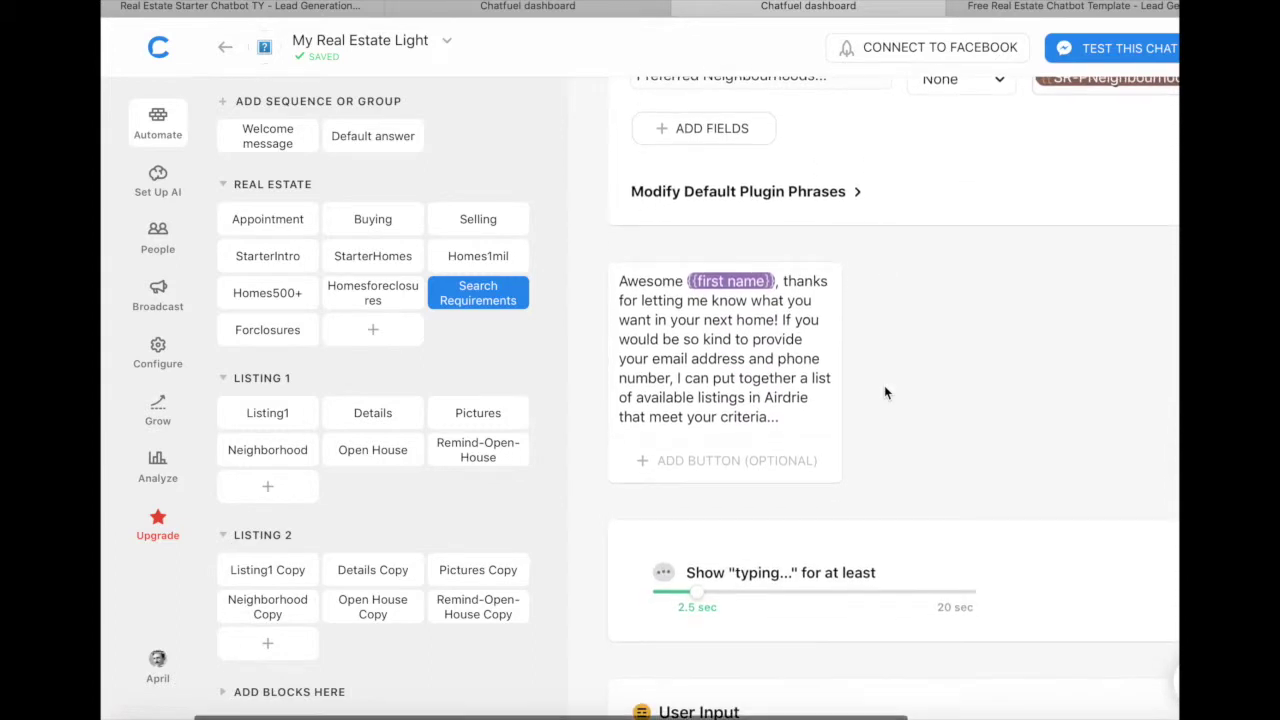
scroll(851, 397, down, 4)
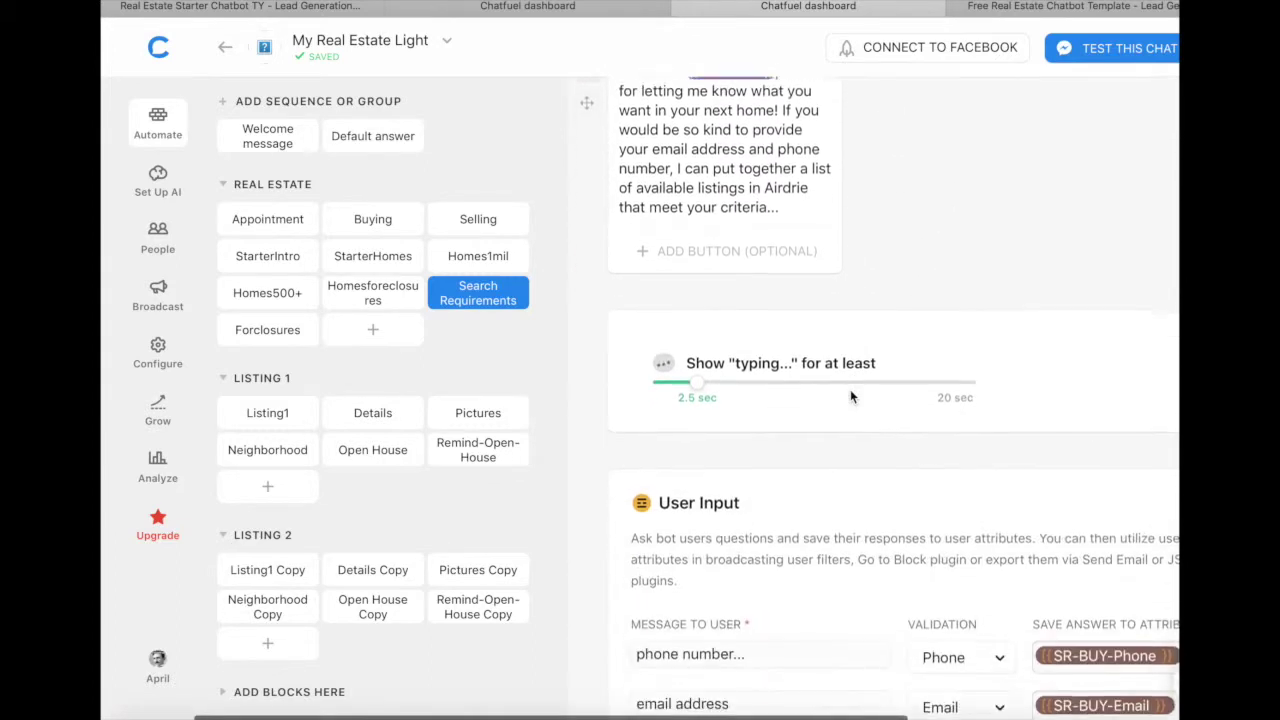
scroll(918, 207, down, 8)
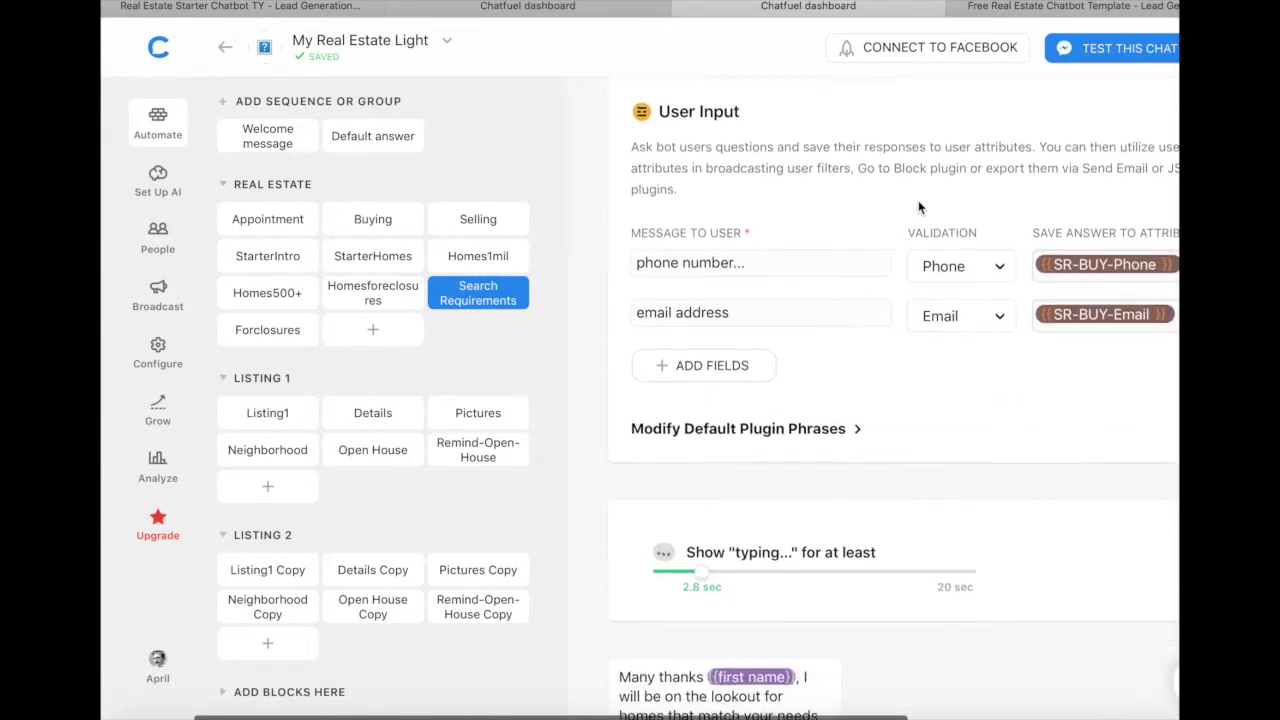
scroll(895, 355, down, 3)
scroll(895, 355, down, 10)
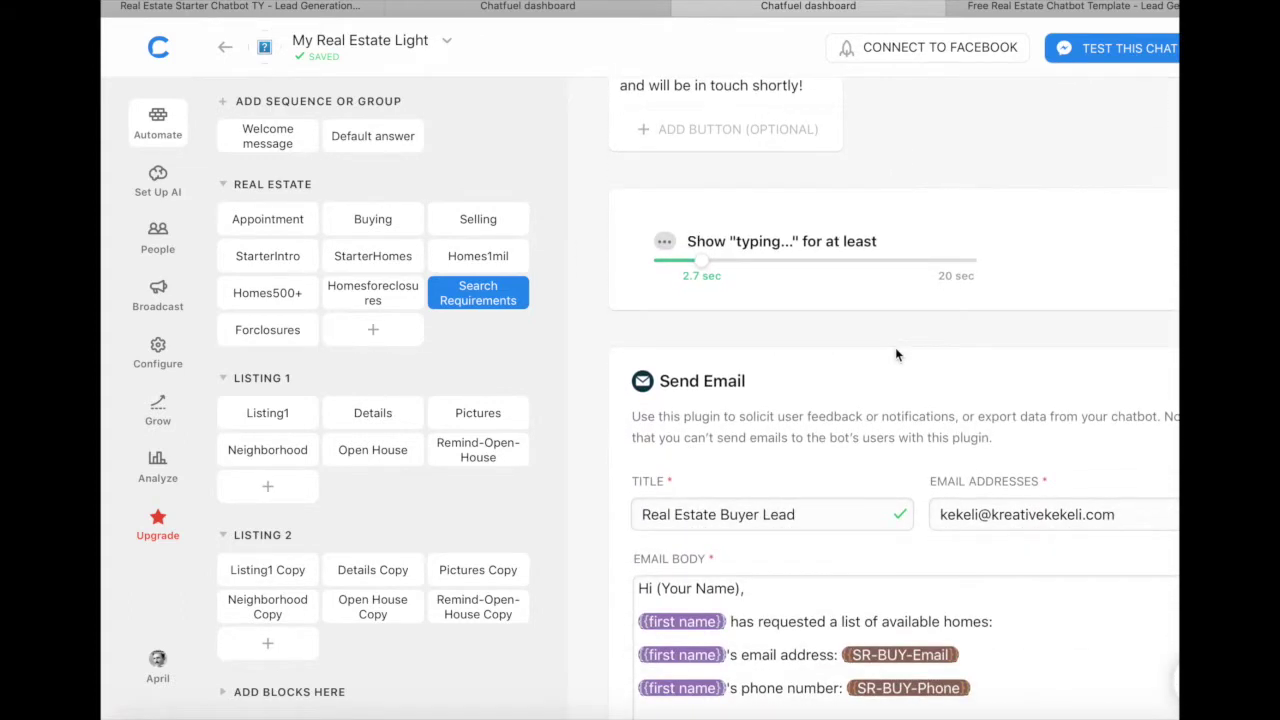
scroll(895, 355, down, 6)
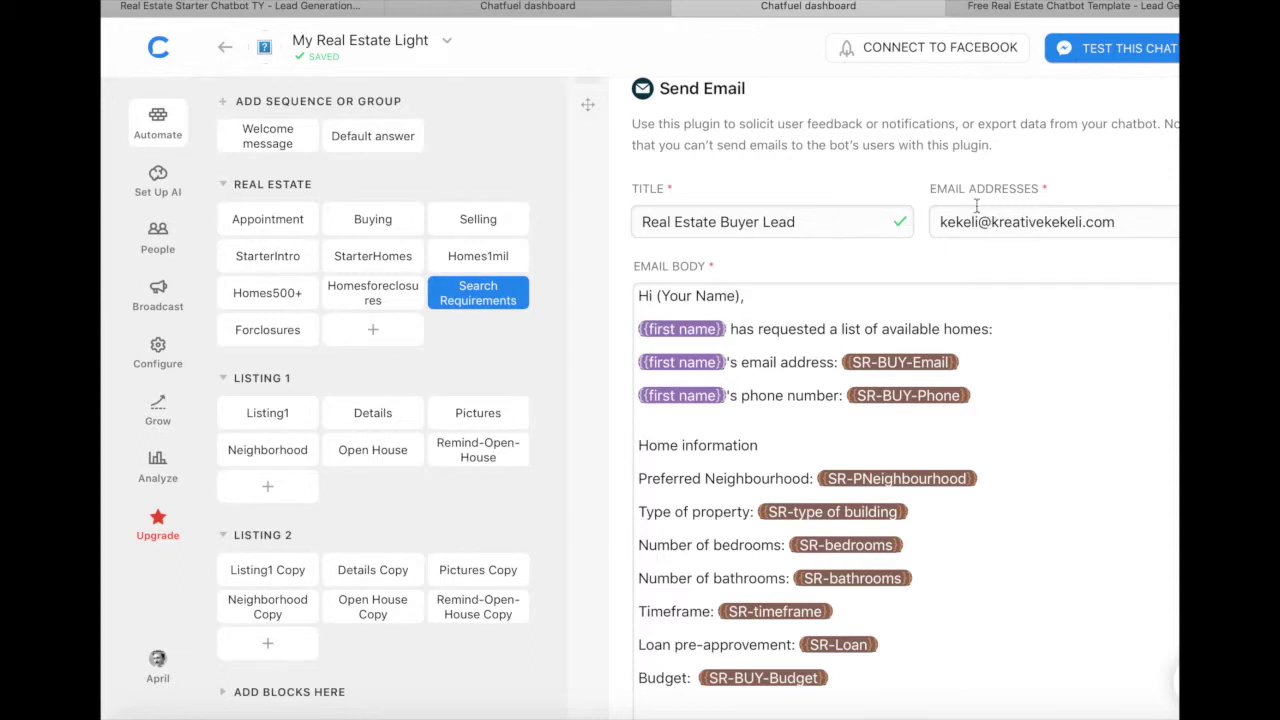
scroll(1000, 221, down, 4)
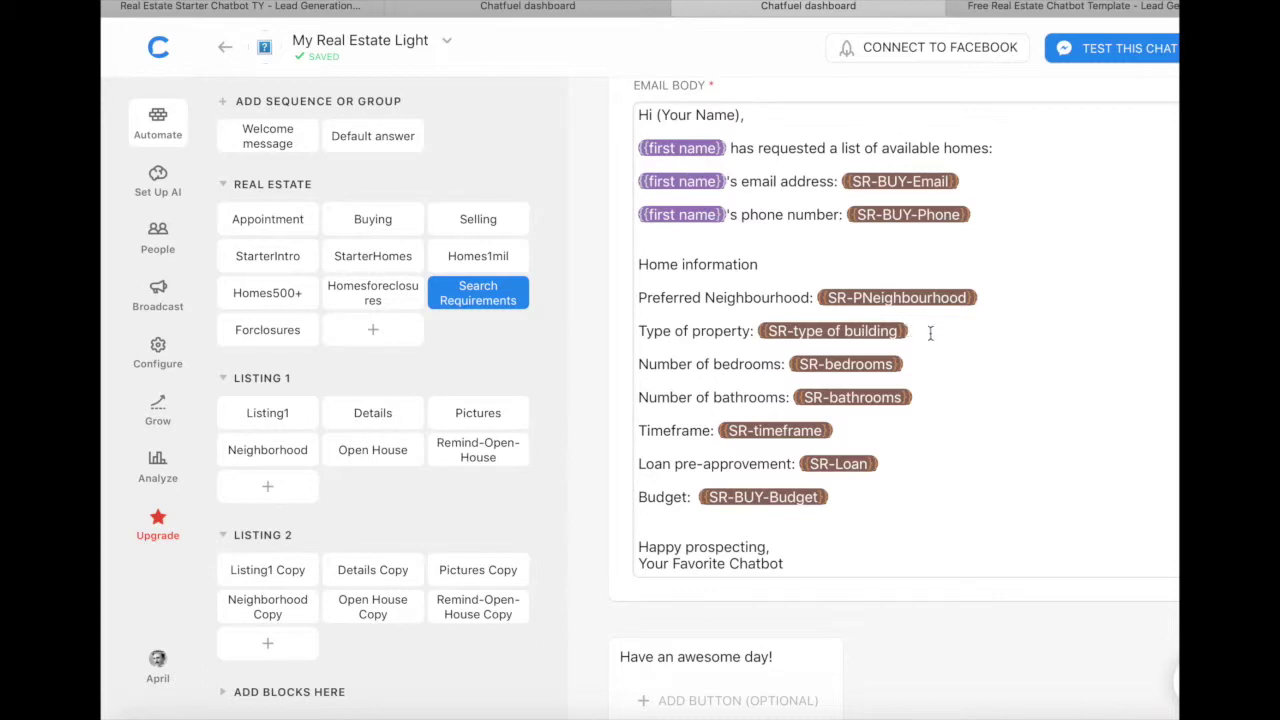
scroll(924, 411, down, 1)
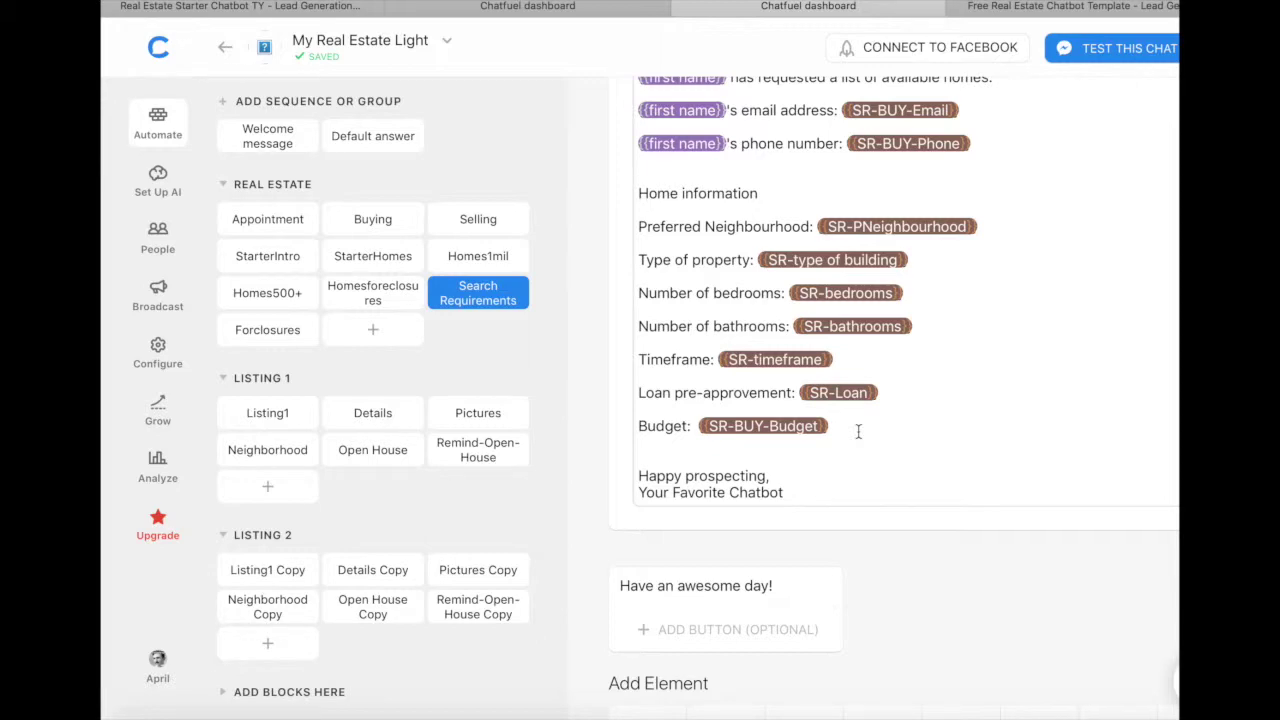
scroll(858, 431, down, 3)
scroll(858, 431, up, 10)
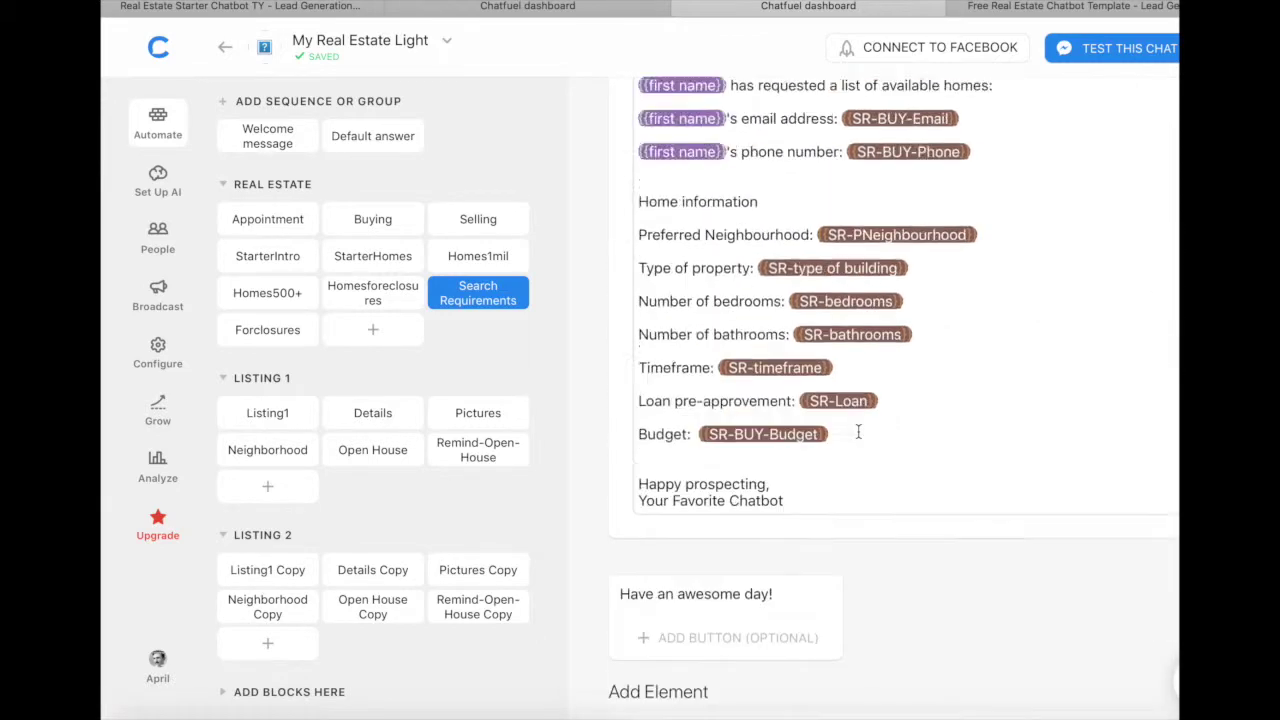
scroll(858, 431, up, 10)
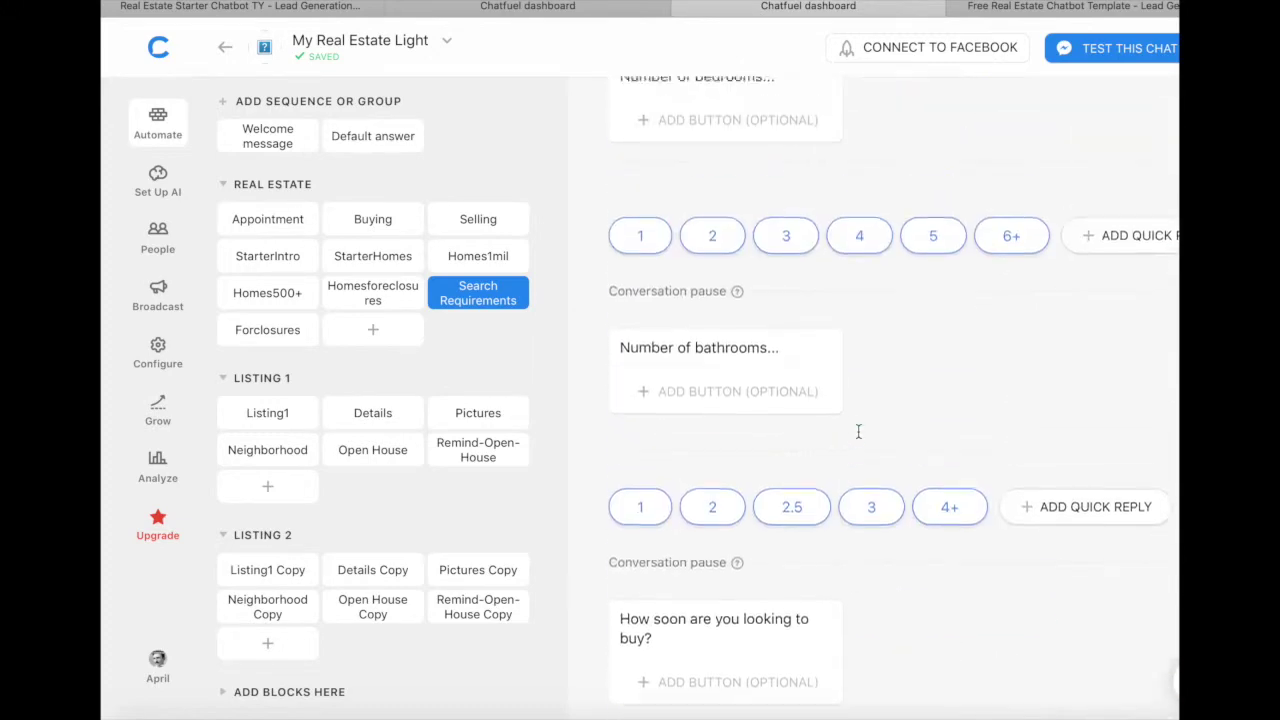
click(464, 222)
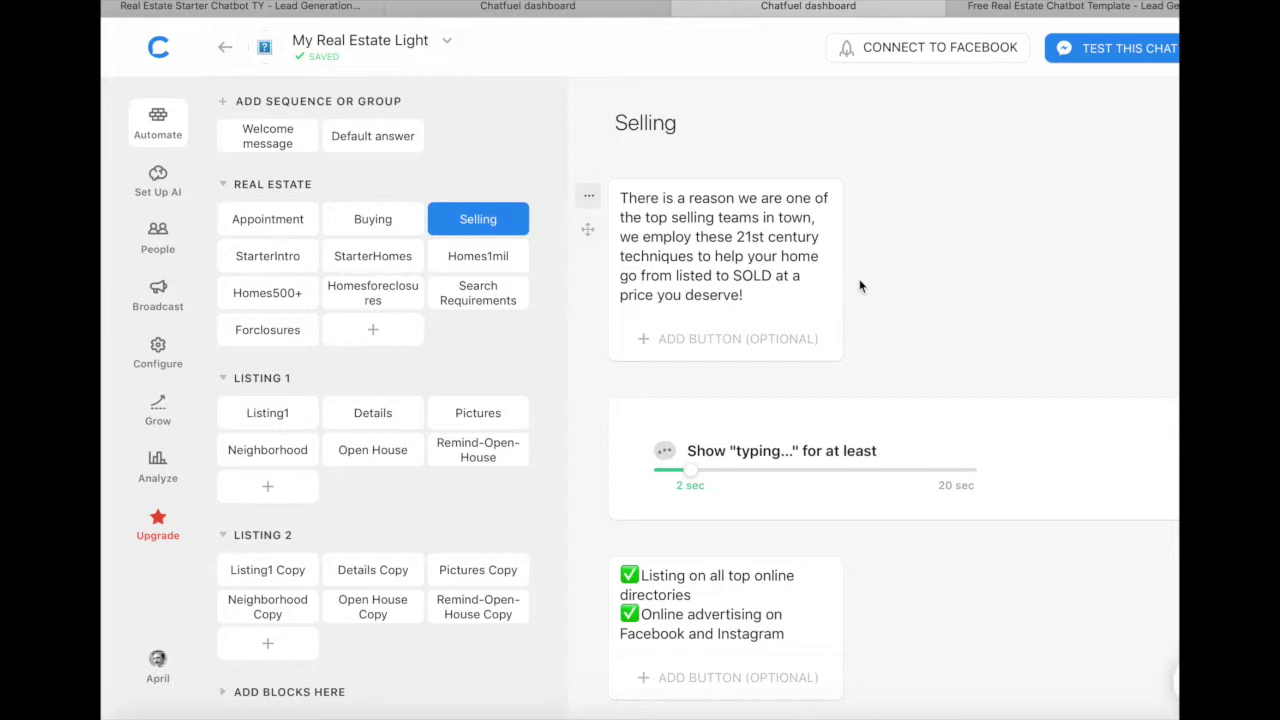
scroll(860, 287, down, 2)
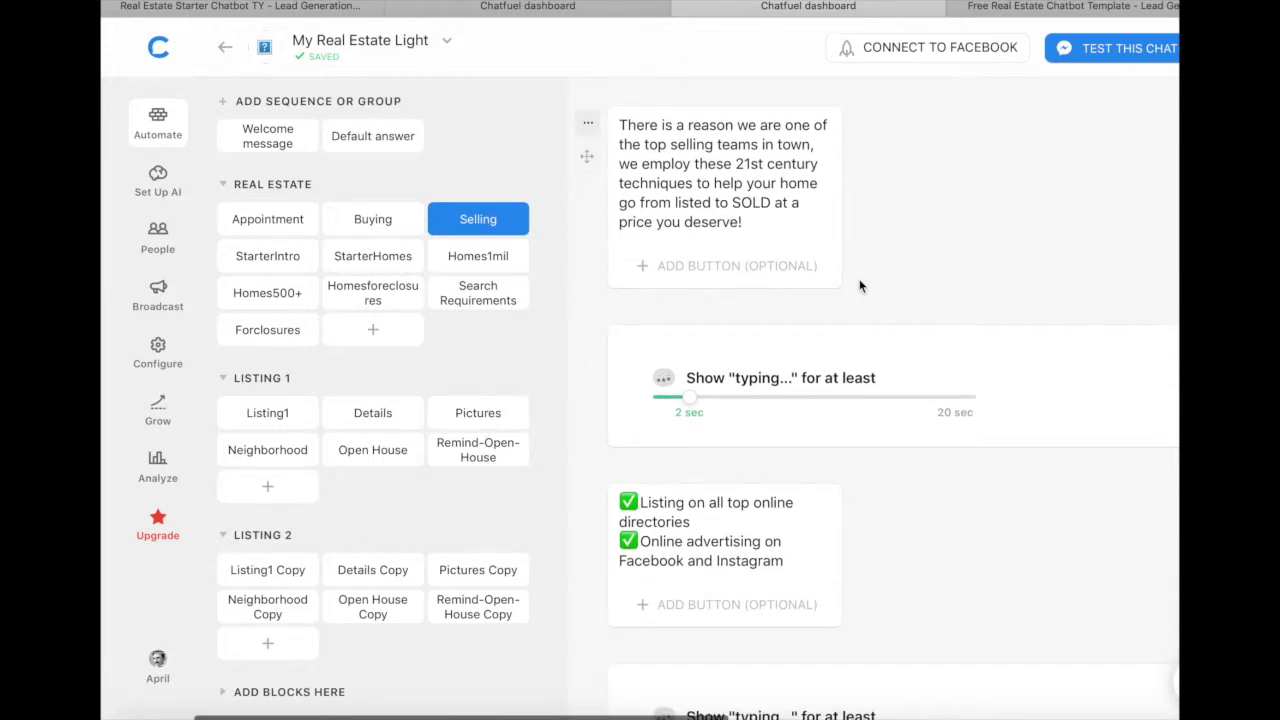
scroll(860, 287, down, 4)
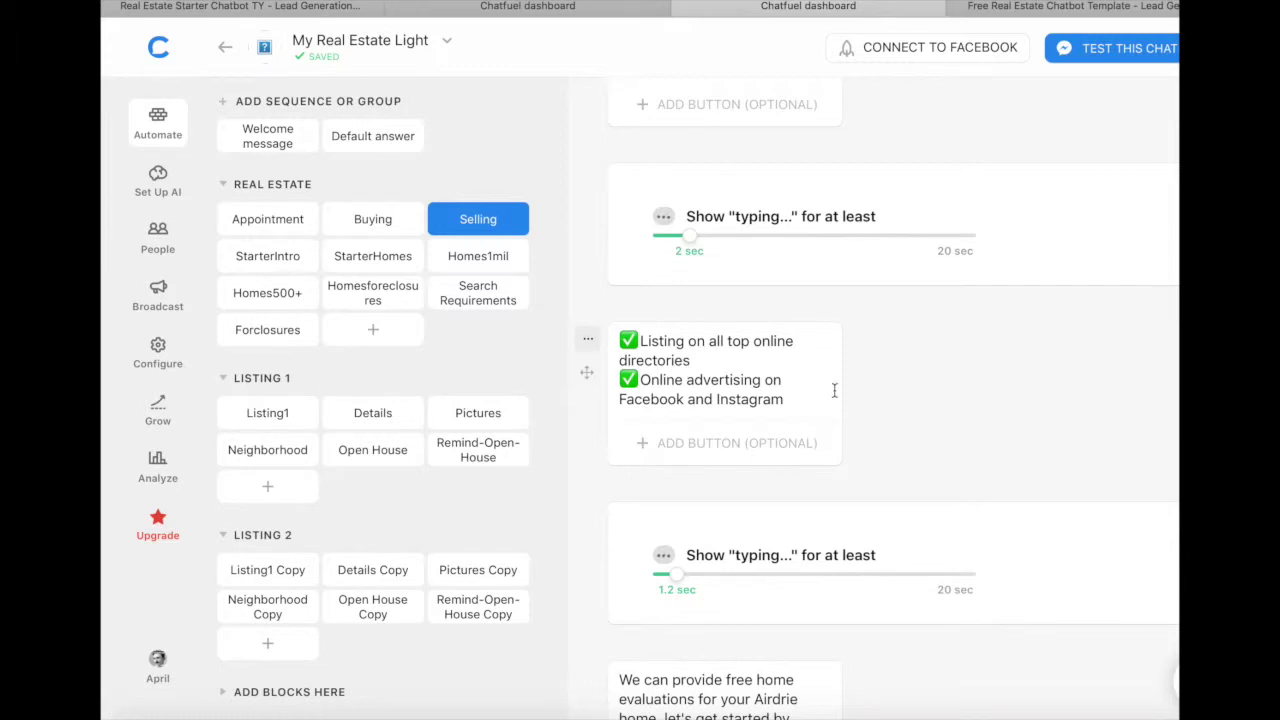
scroll(884, 410, up, 1)
scroll(884, 410, up, 4)
scroll(884, 410, down, 10)
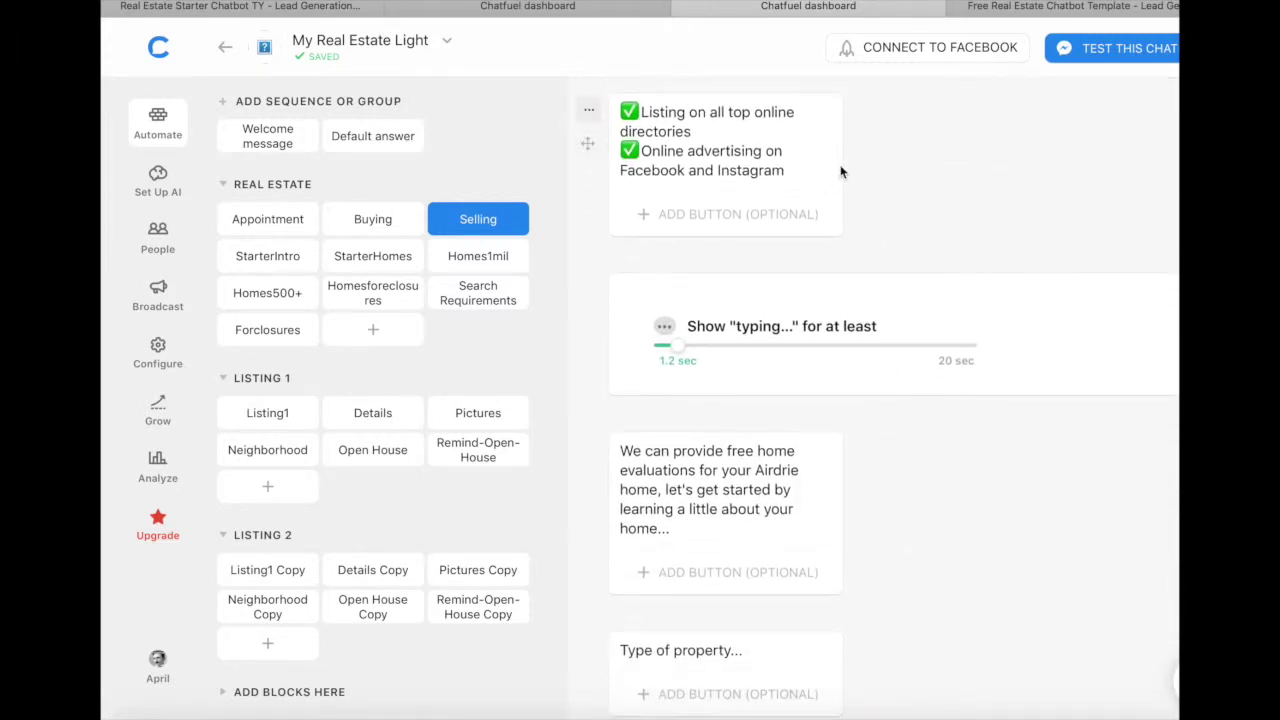
scroll(855, 222, down, 3)
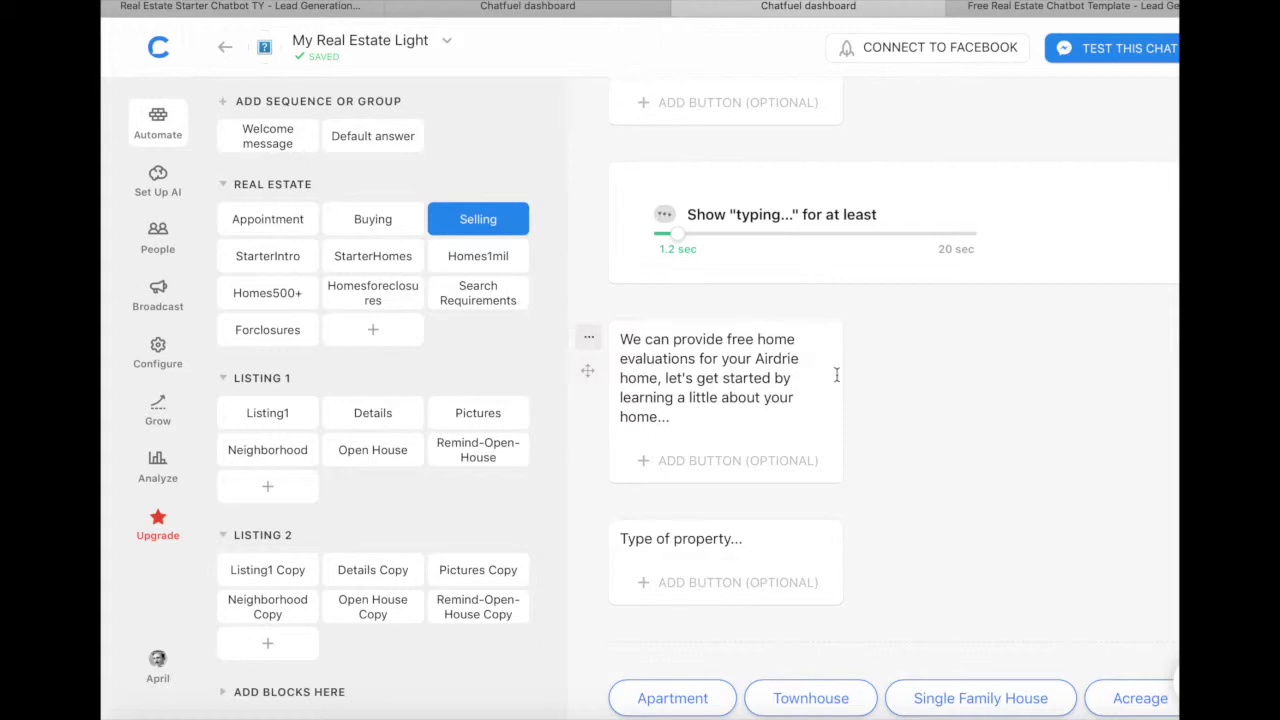
scroll(891, 409, down, 6)
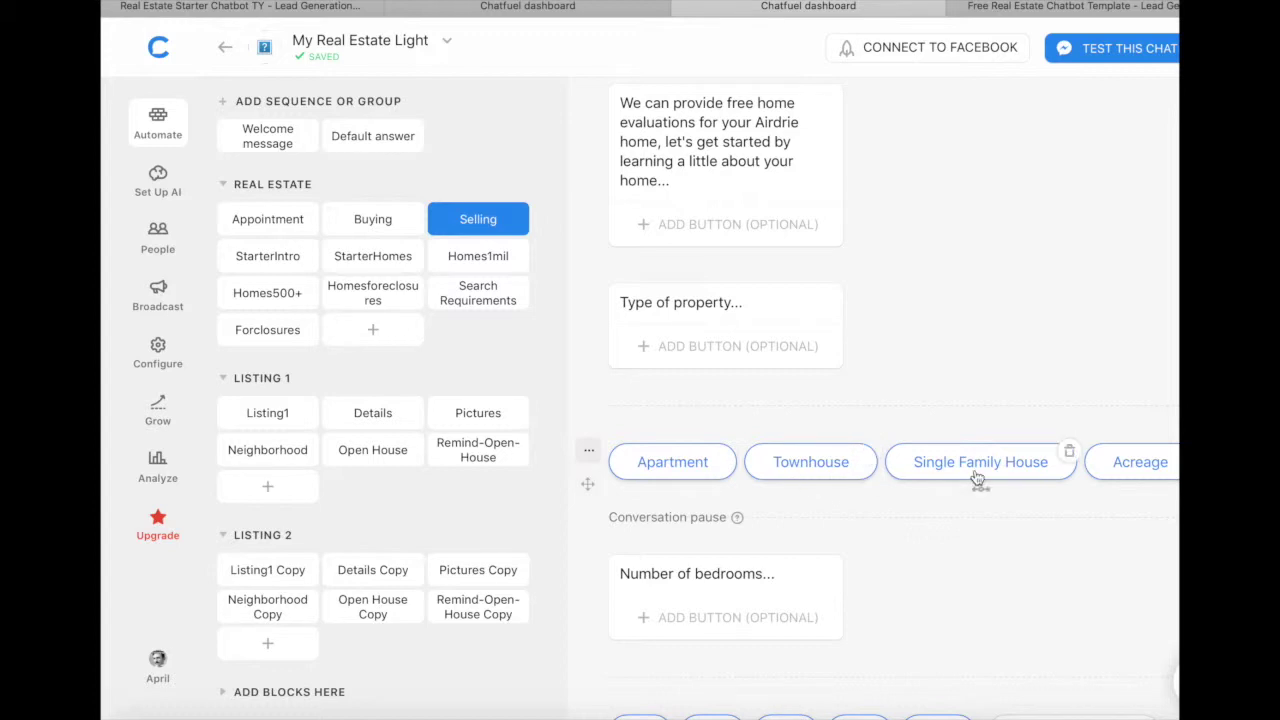
scroll(978, 478, down, 2)
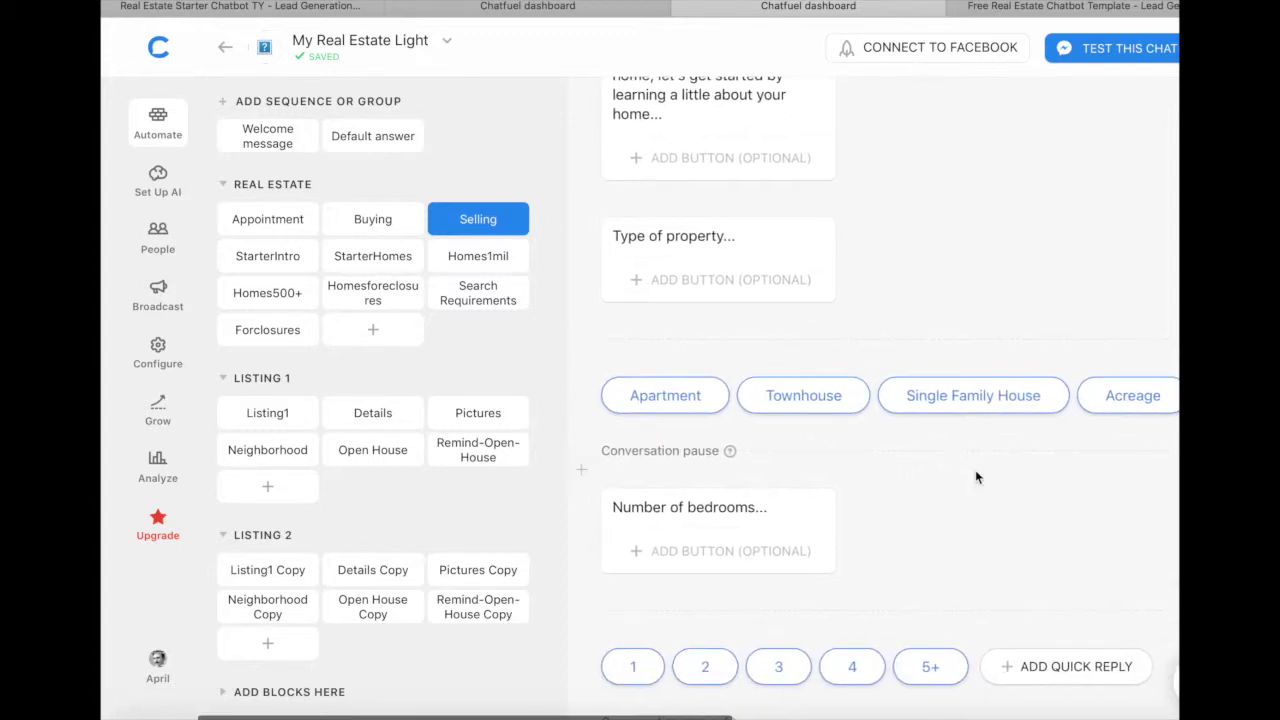
scroll(978, 478, right, 5)
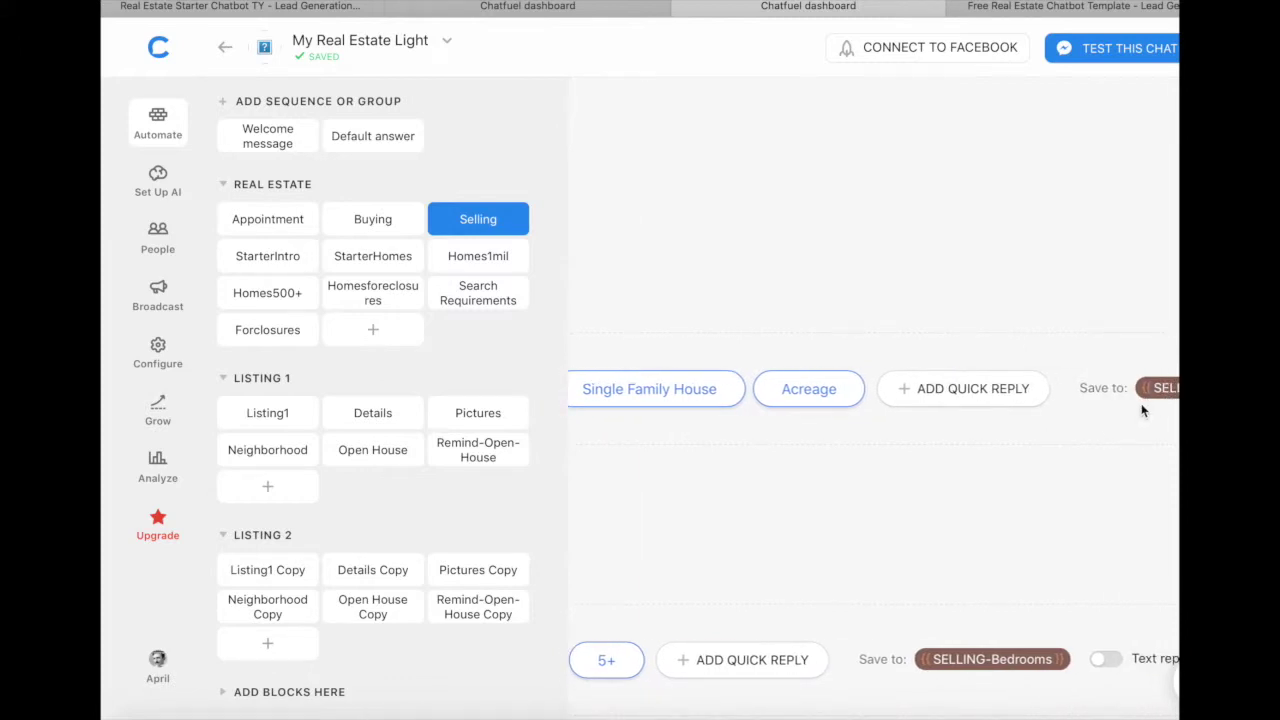
scroll(947, 478, left, 4)
scroll(947, 478, left, 2)
scroll(947, 478, down, 3)
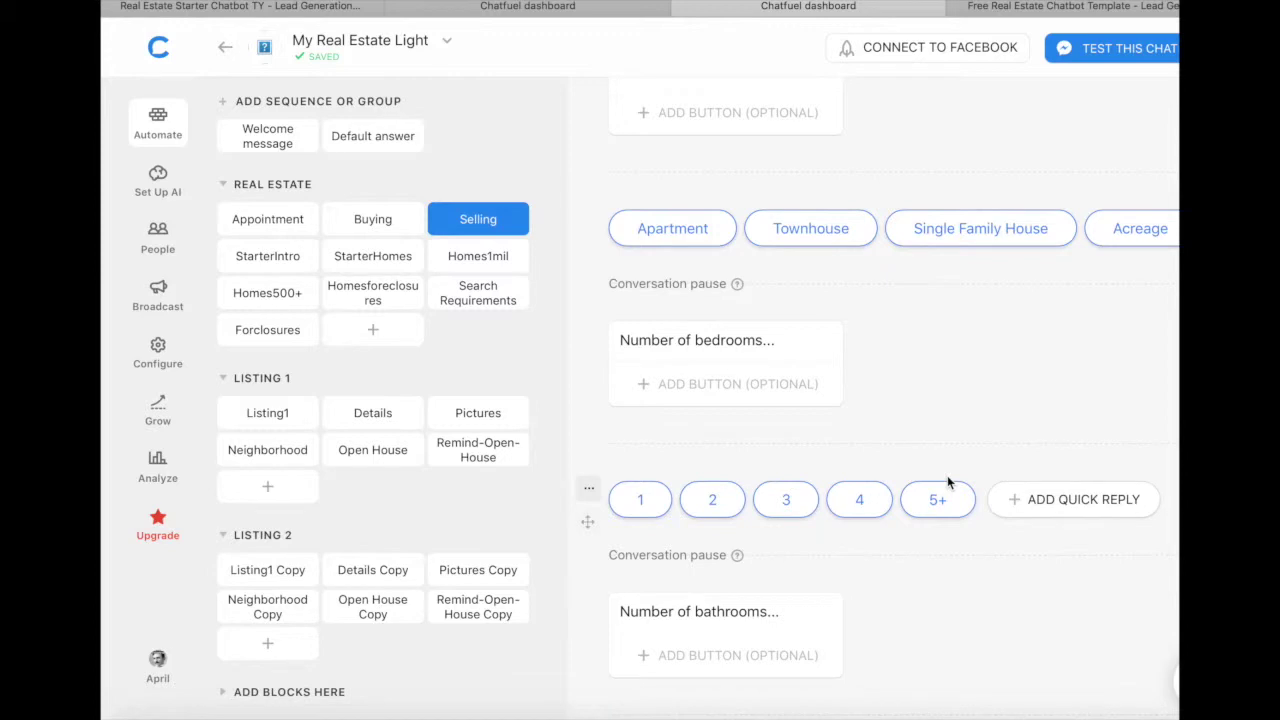
scroll(948, 480, down, 10)
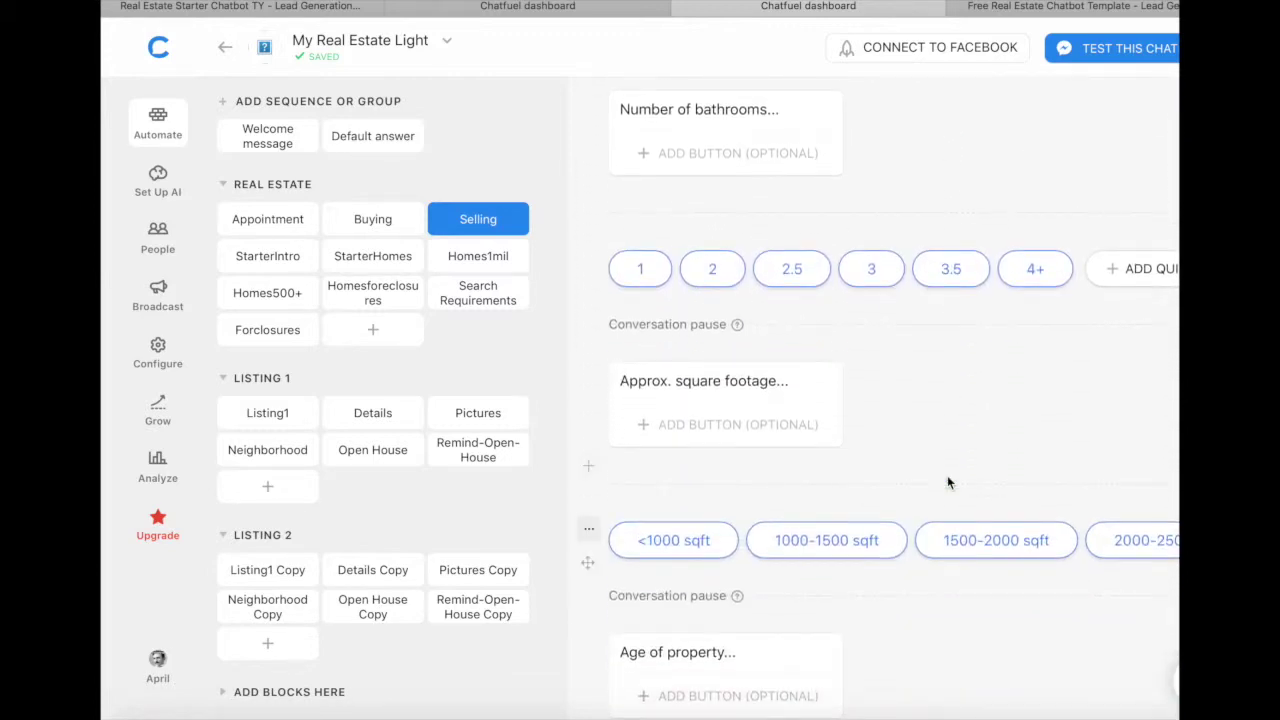
scroll(948, 482, down, 6)
scroll(948, 482, down, 9)
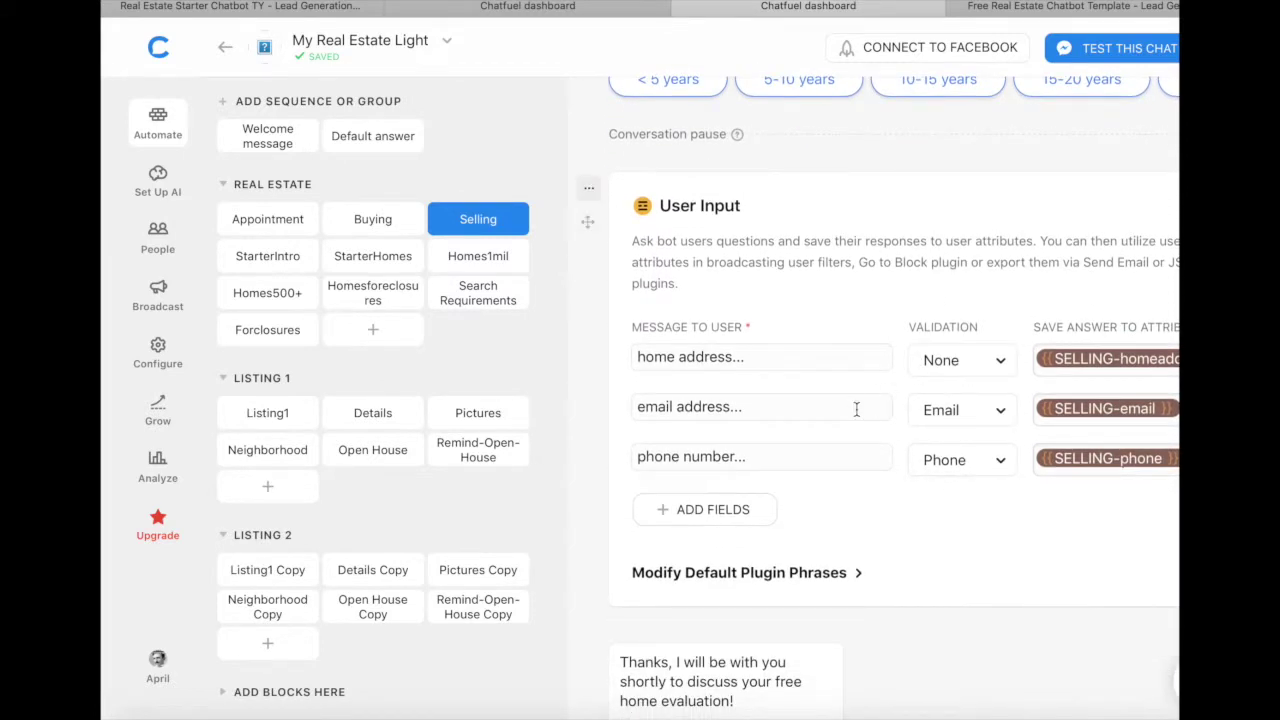
scroll(887, 455, down, 15)
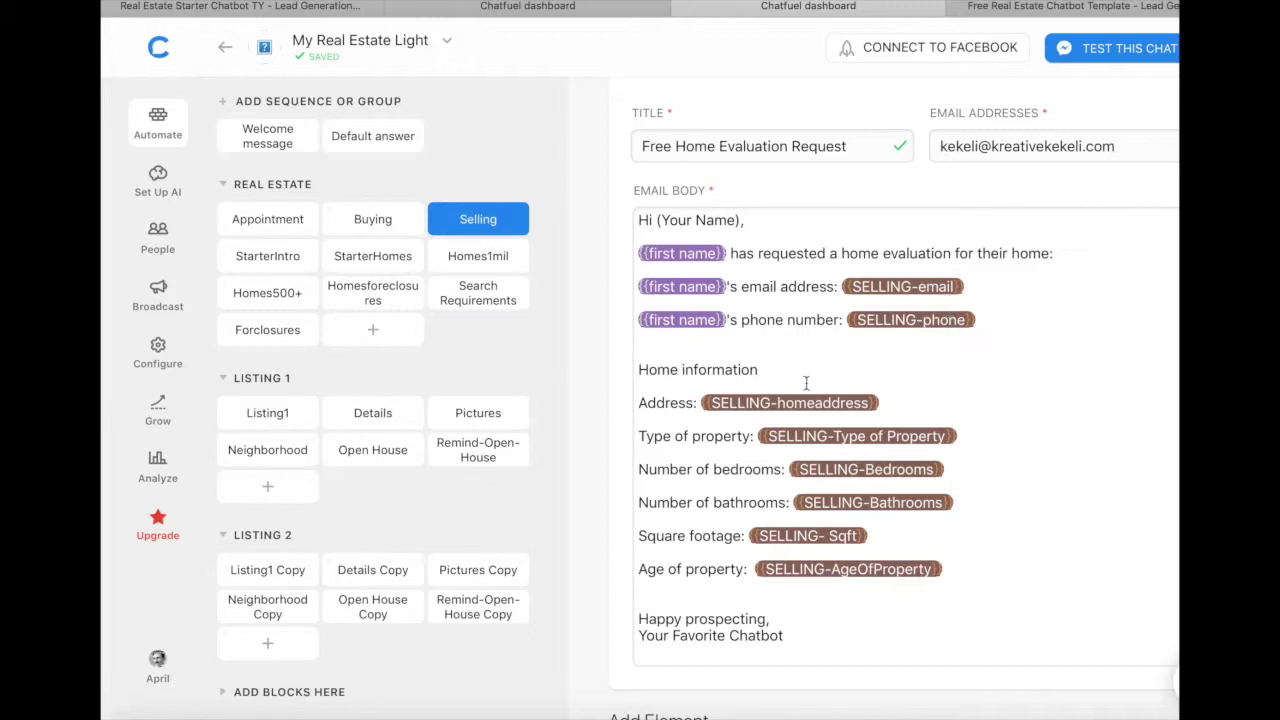
scroll(860, 557, down, 2)
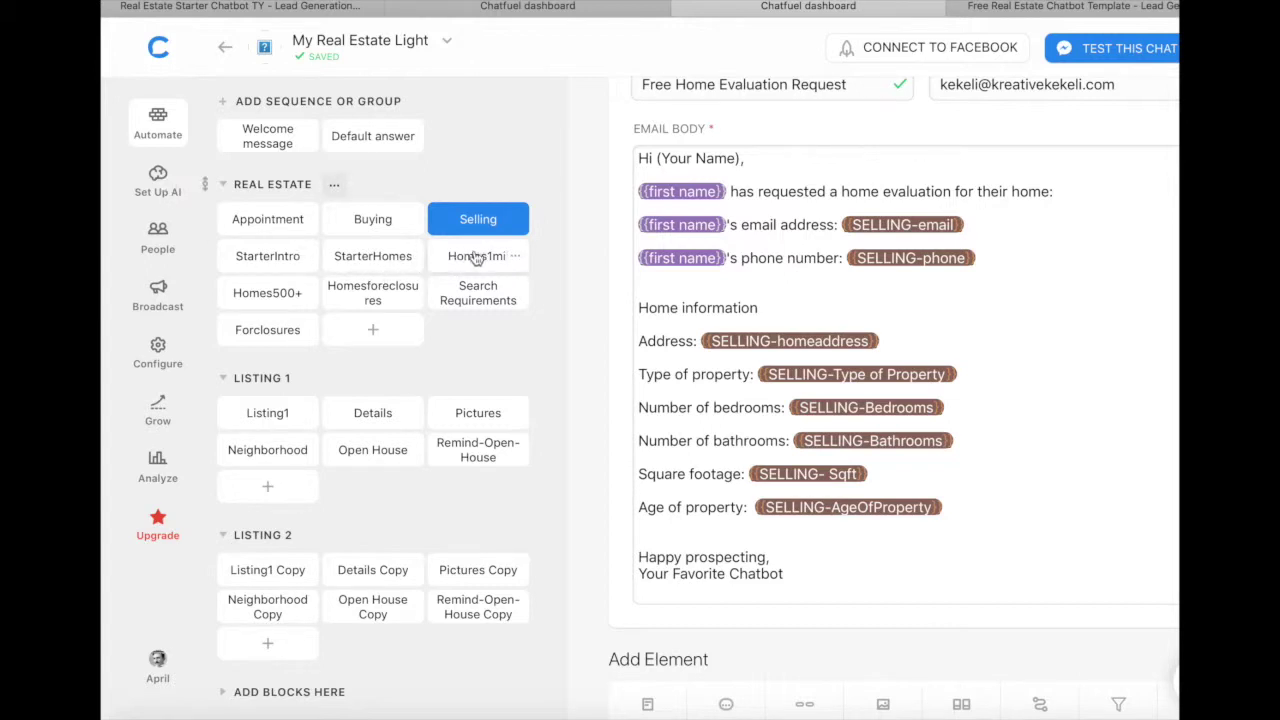
Step: Look over the Buying gallery and the Homes1mil block's content
click(361, 223)
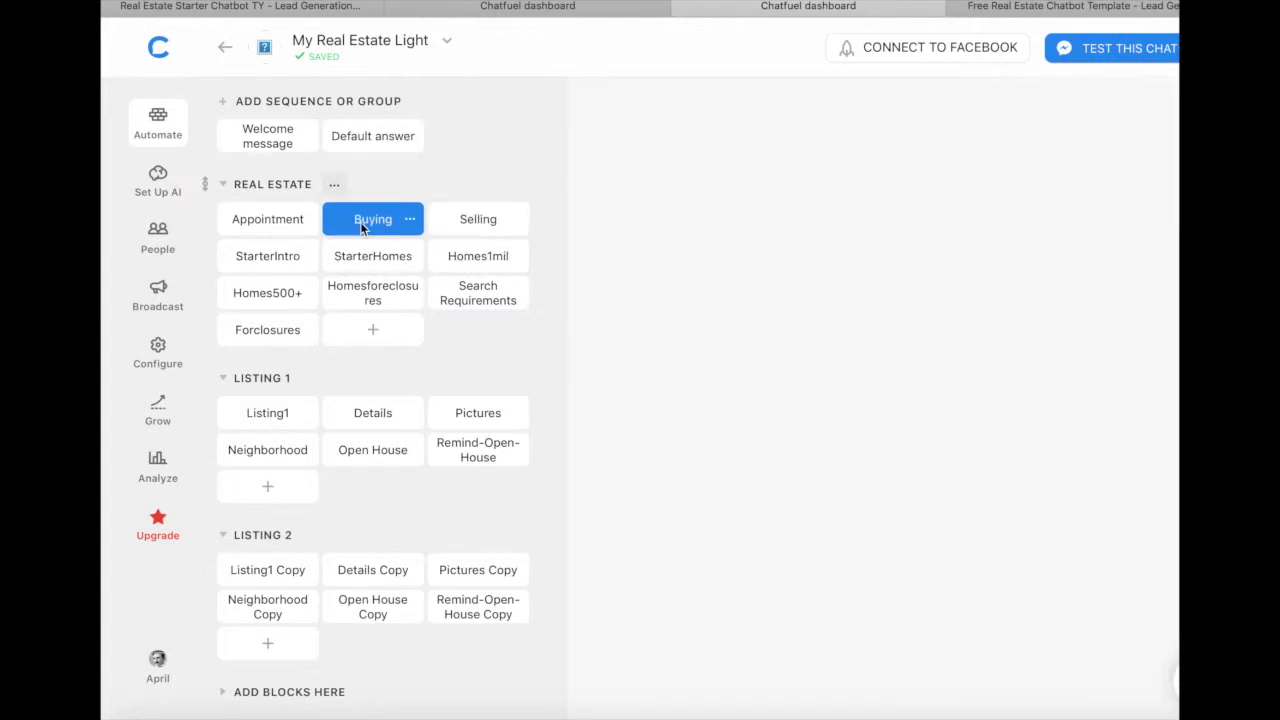
scroll(790, 266, right, 5)
scroll(790, 266, right, 3)
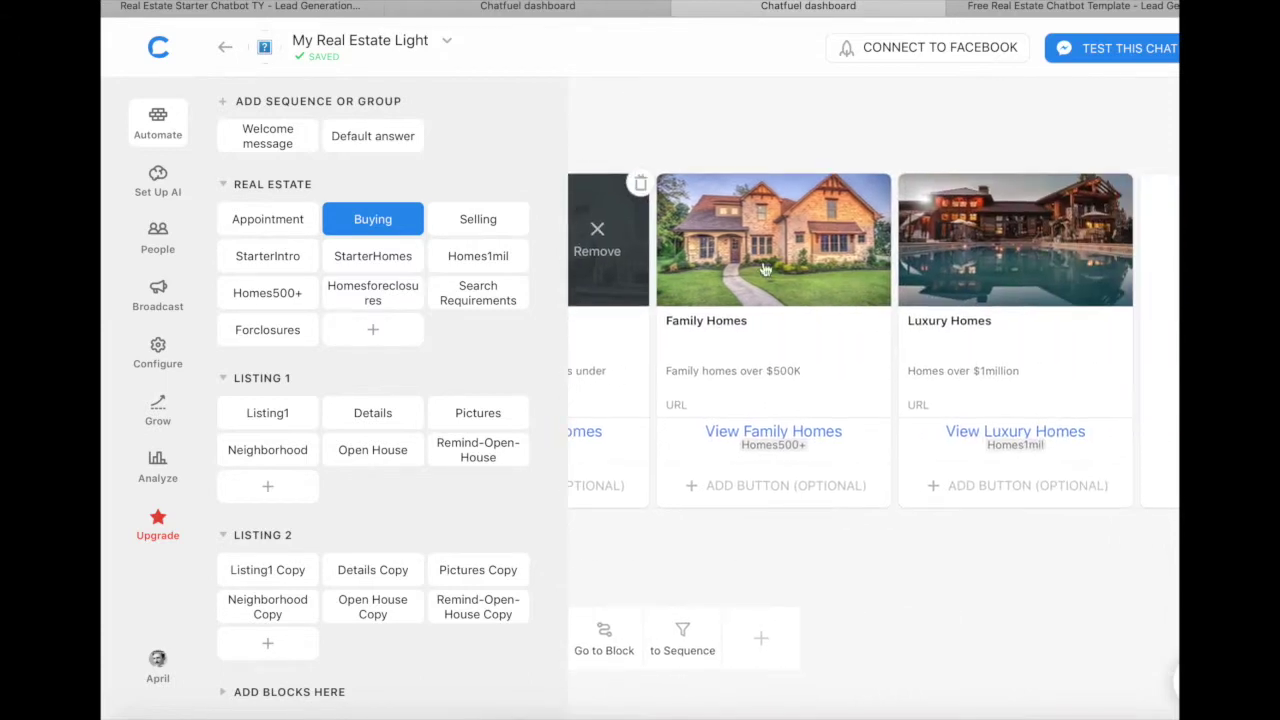
click(472, 256)
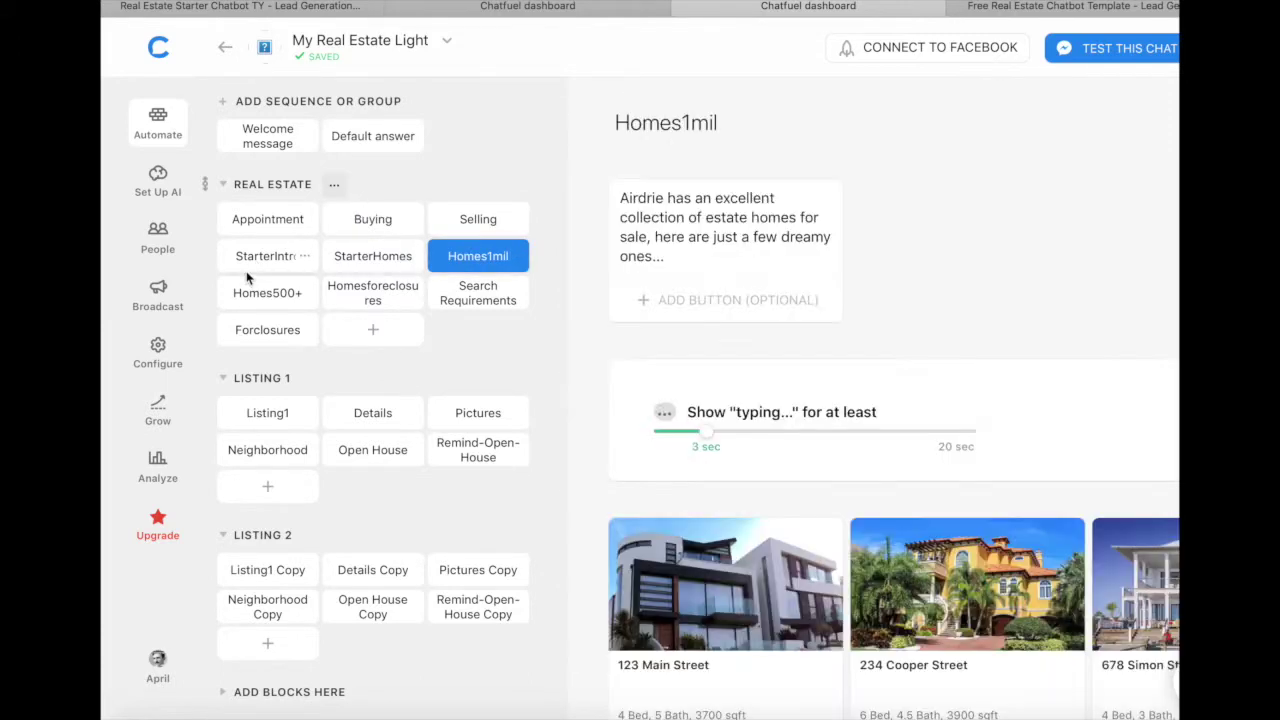
scroll(607, 322, down, 2)
scroll(606, 322, down, 3)
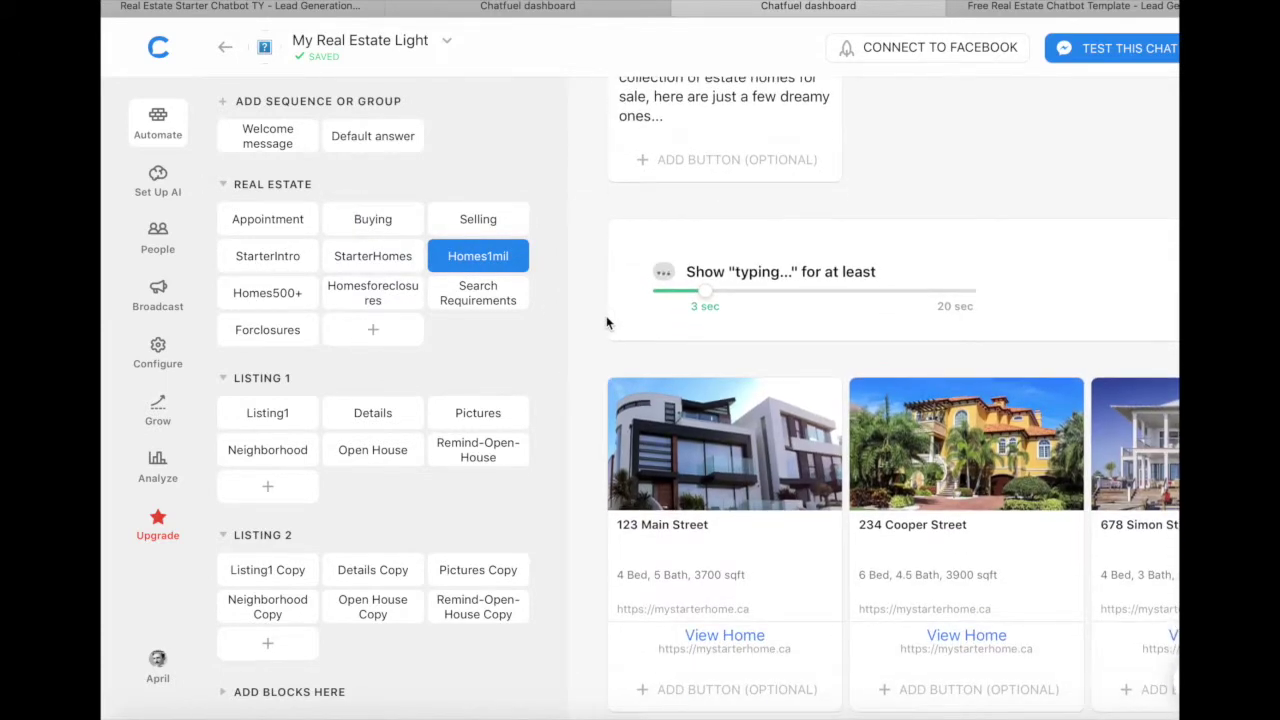
scroll(606, 320, right, 4)
scroll(606, 318, left, 5)
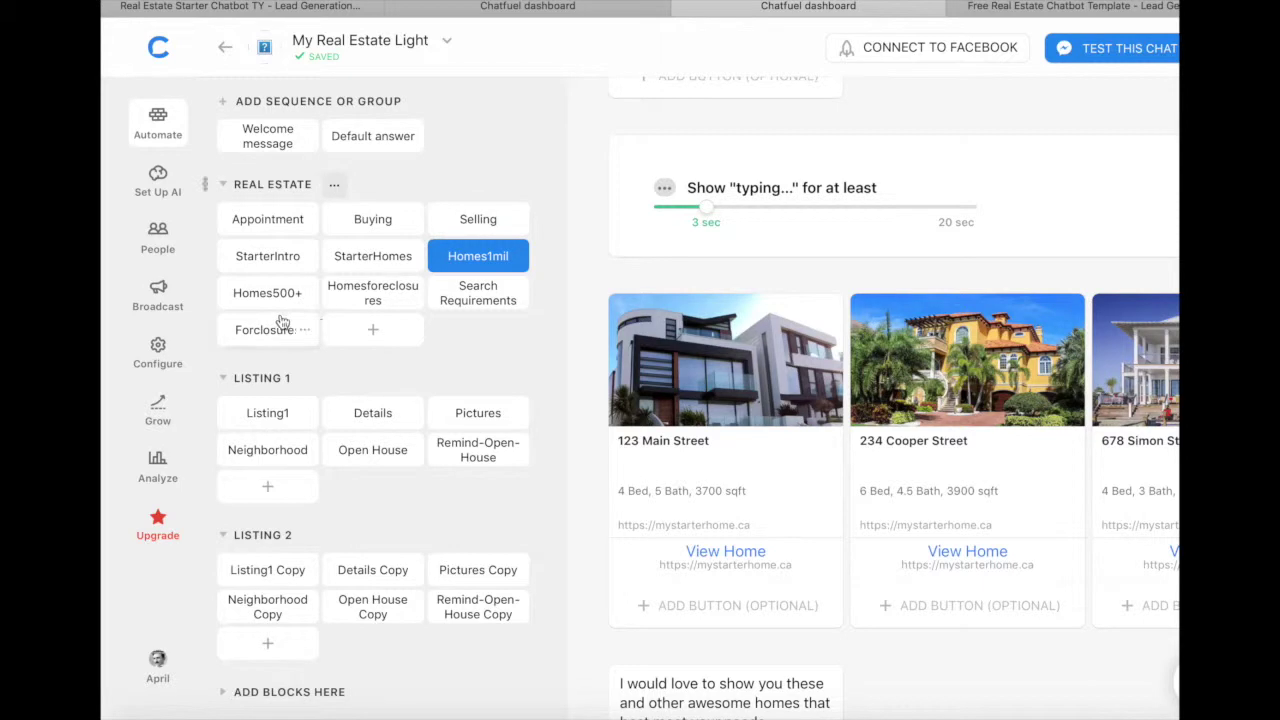
Step: Check the Homesforeclosures block, revisit Homes1mil, and return to the Buying block
click(333, 291)
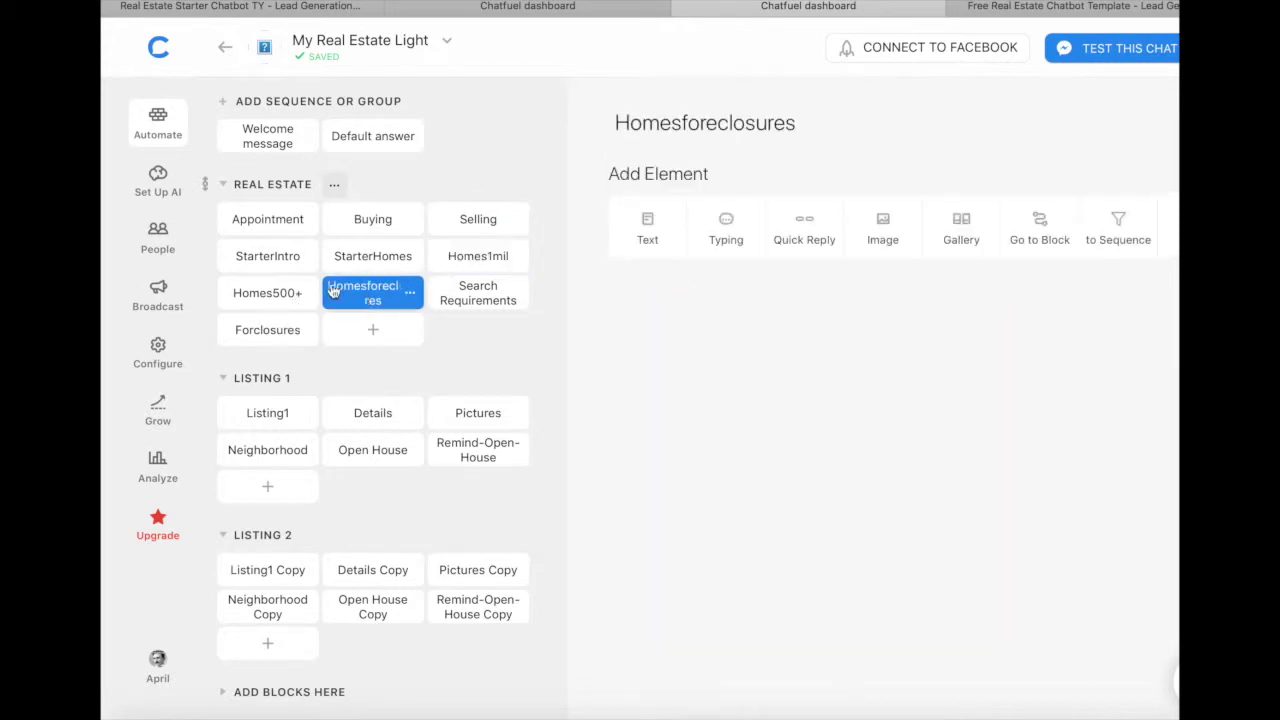
click(472, 264)
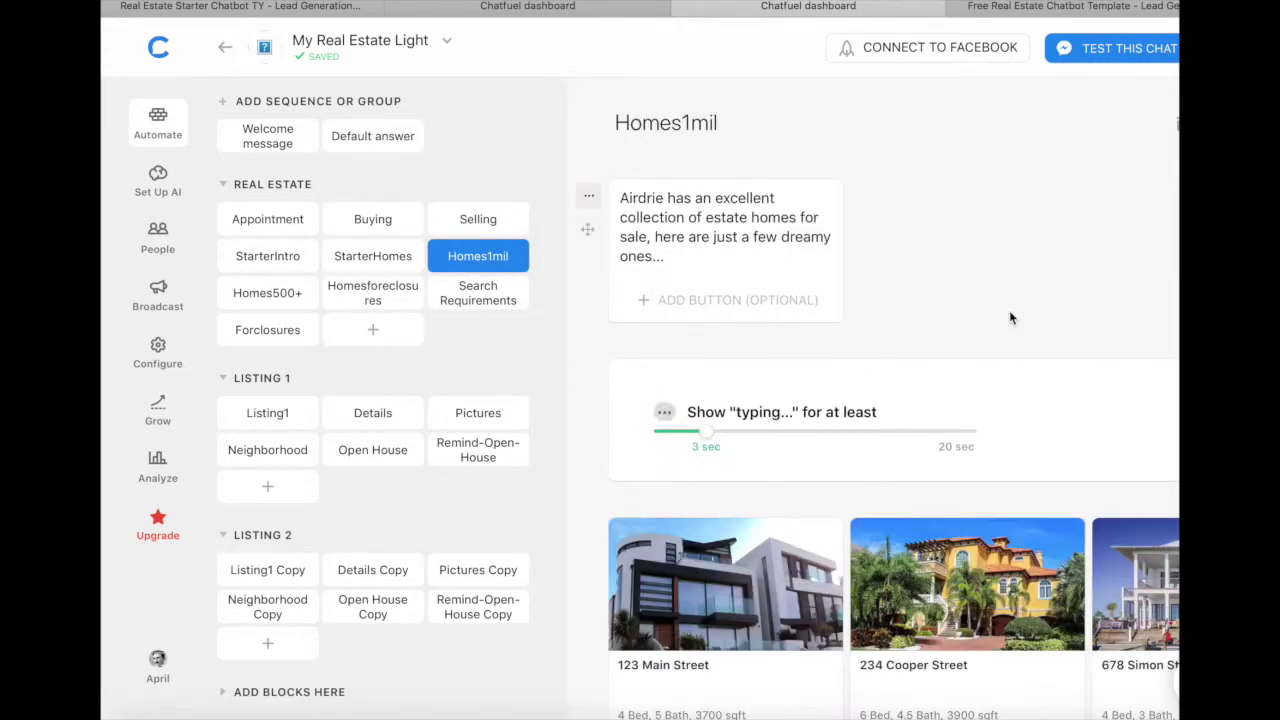
scroll(1009, 310, down, 3)
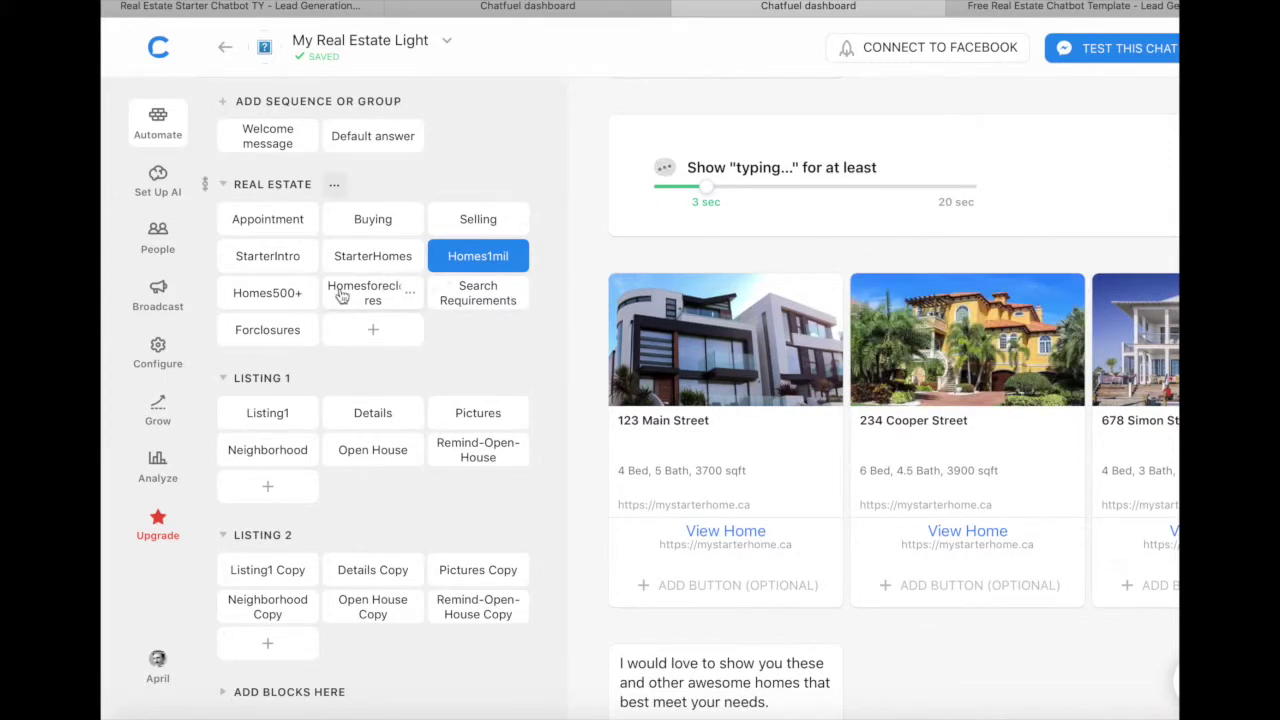
scroll(544, 355, down, 1)
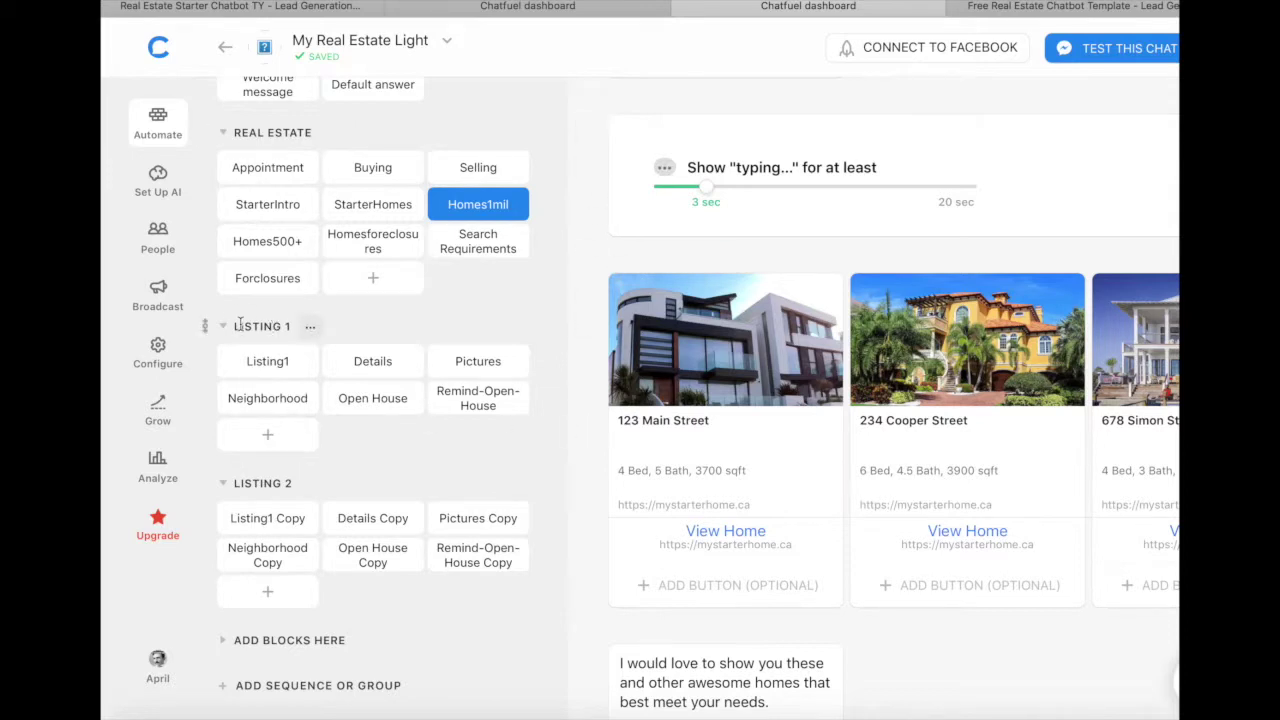
click(372, 167)
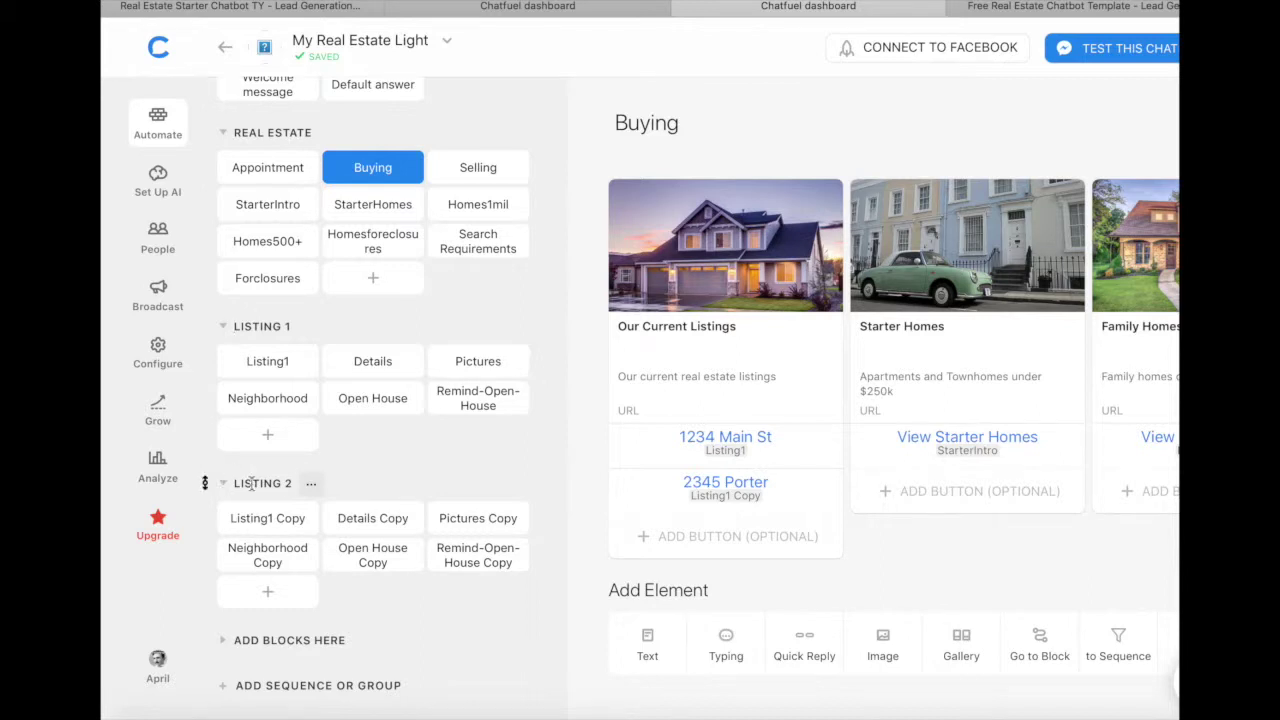
Step: Clone the LISTING 2 group into the My Real Estate Light bot
right_click(316, 487)
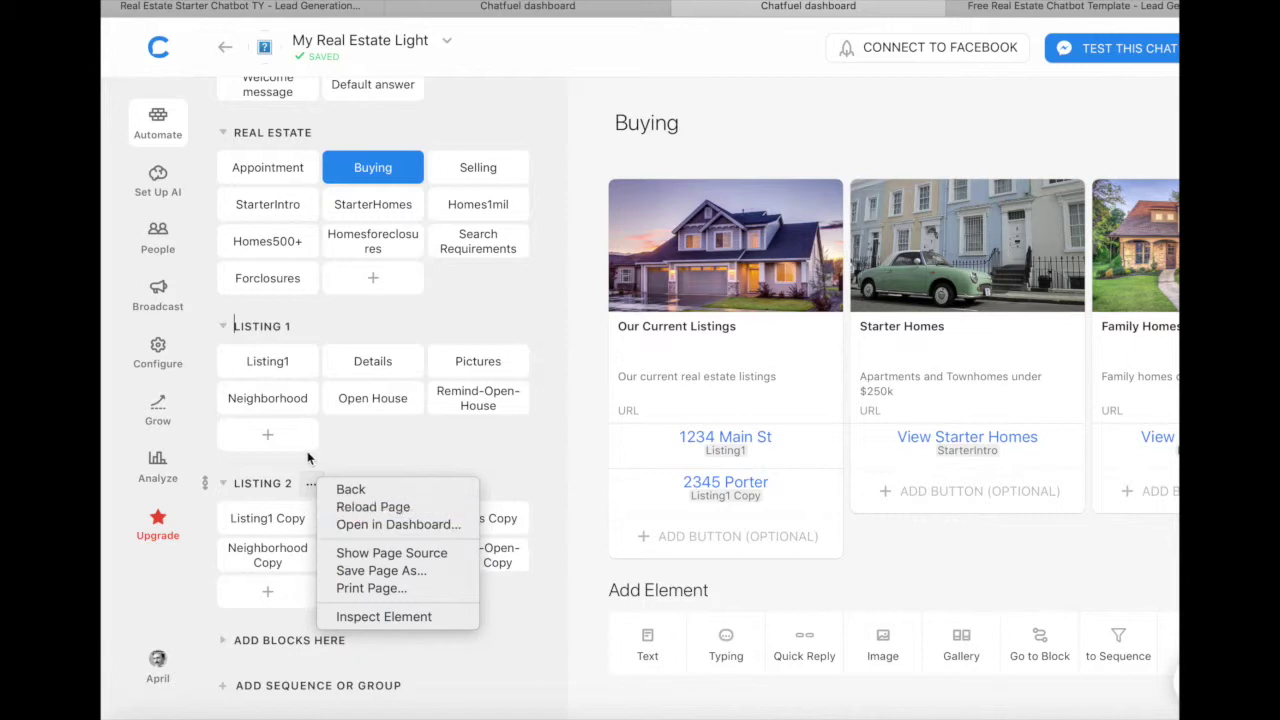
click(350, 458)
click(311, 484)
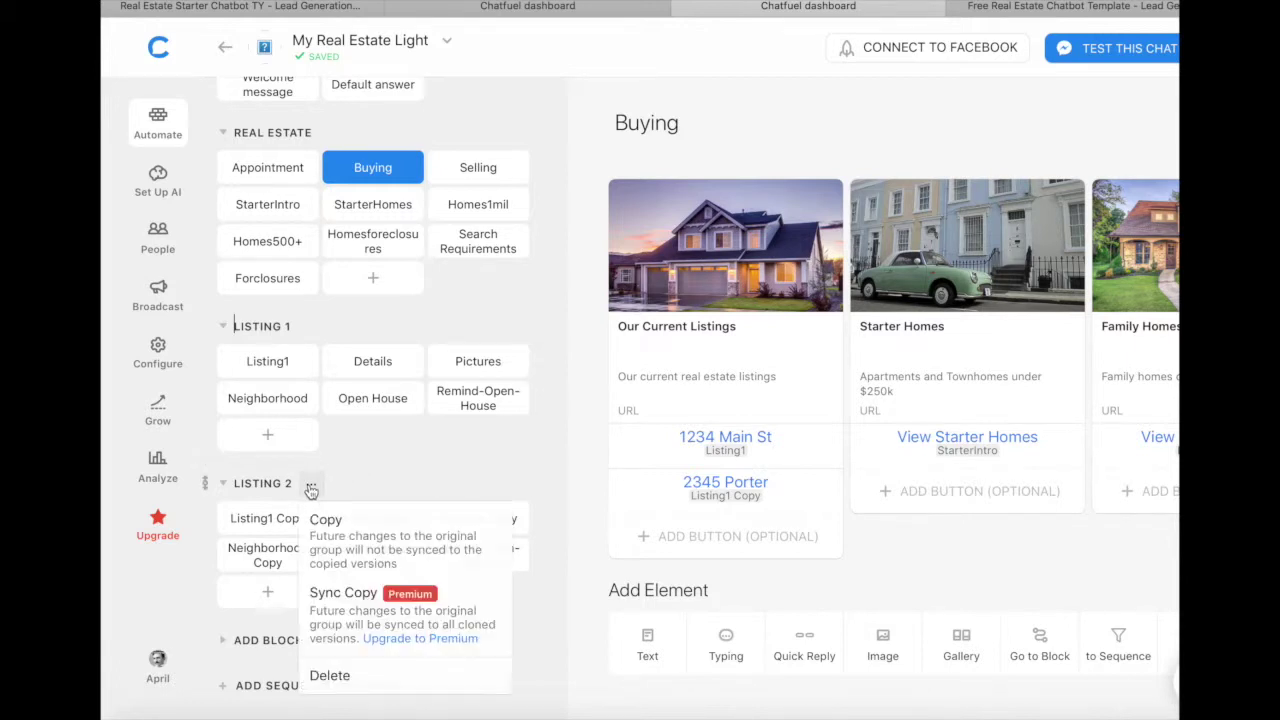
click(321, 540)
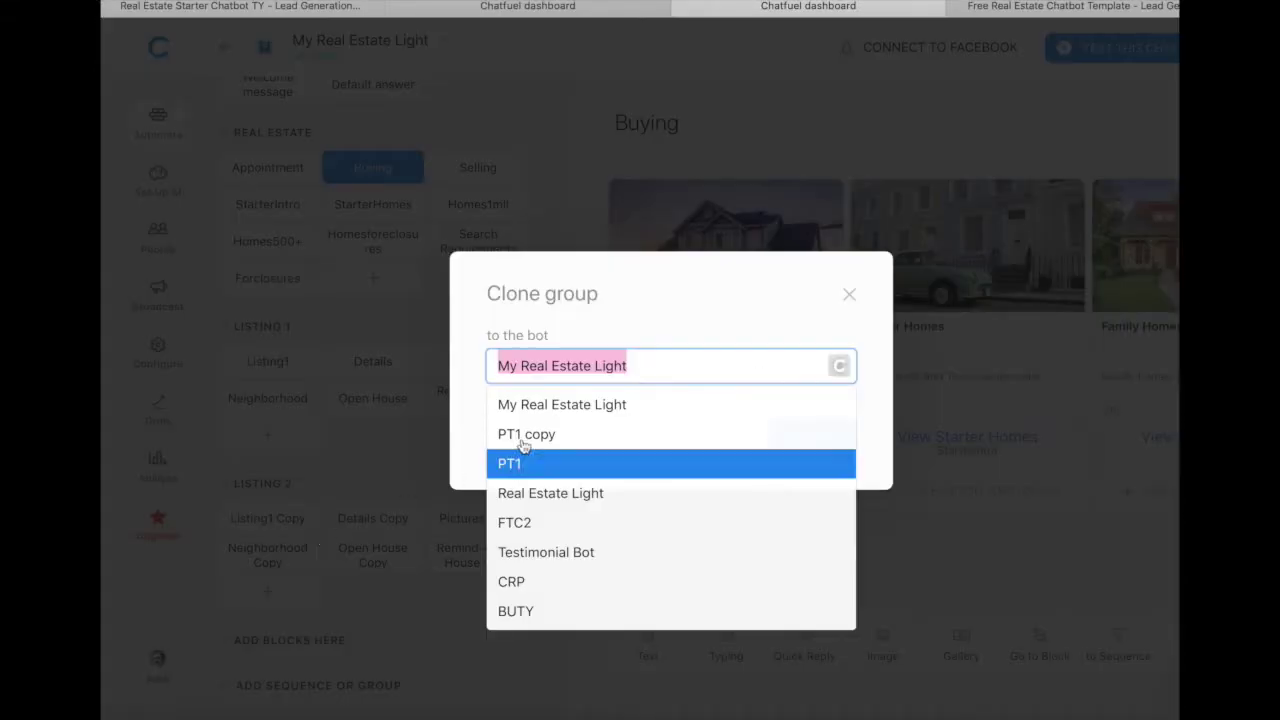
click(650, 373)
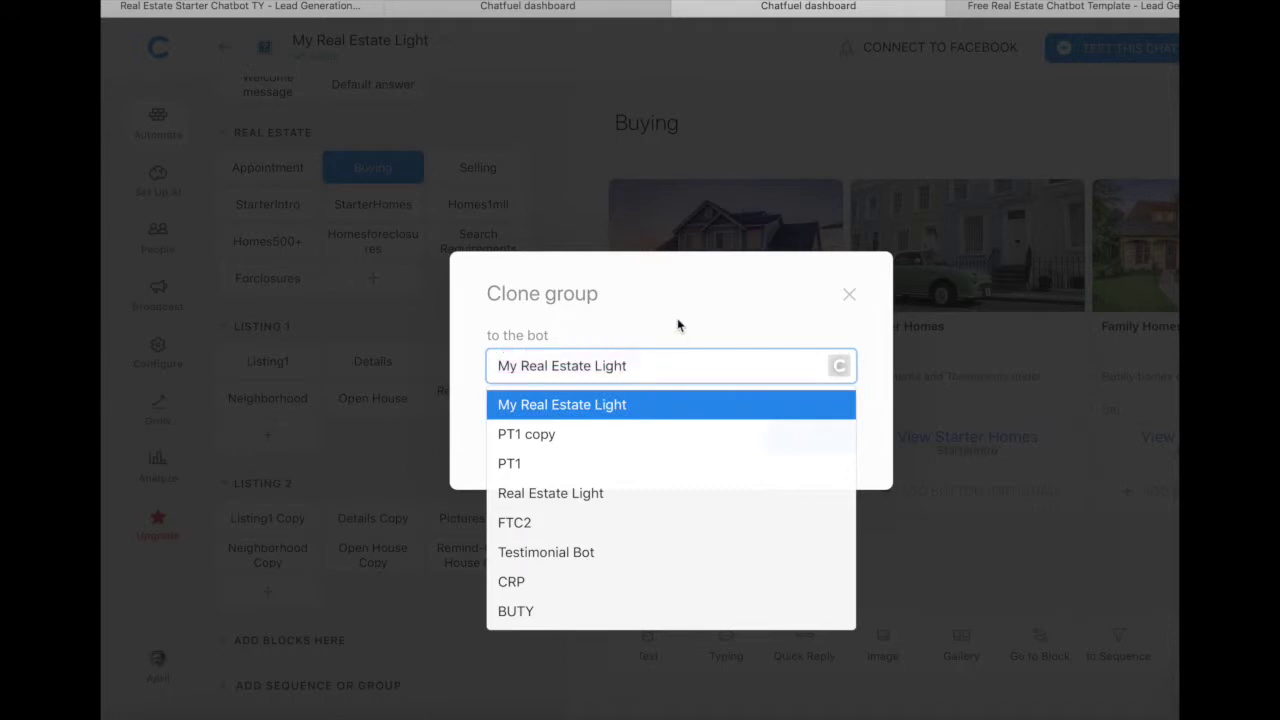
click(677, 325)
click(805, 430)
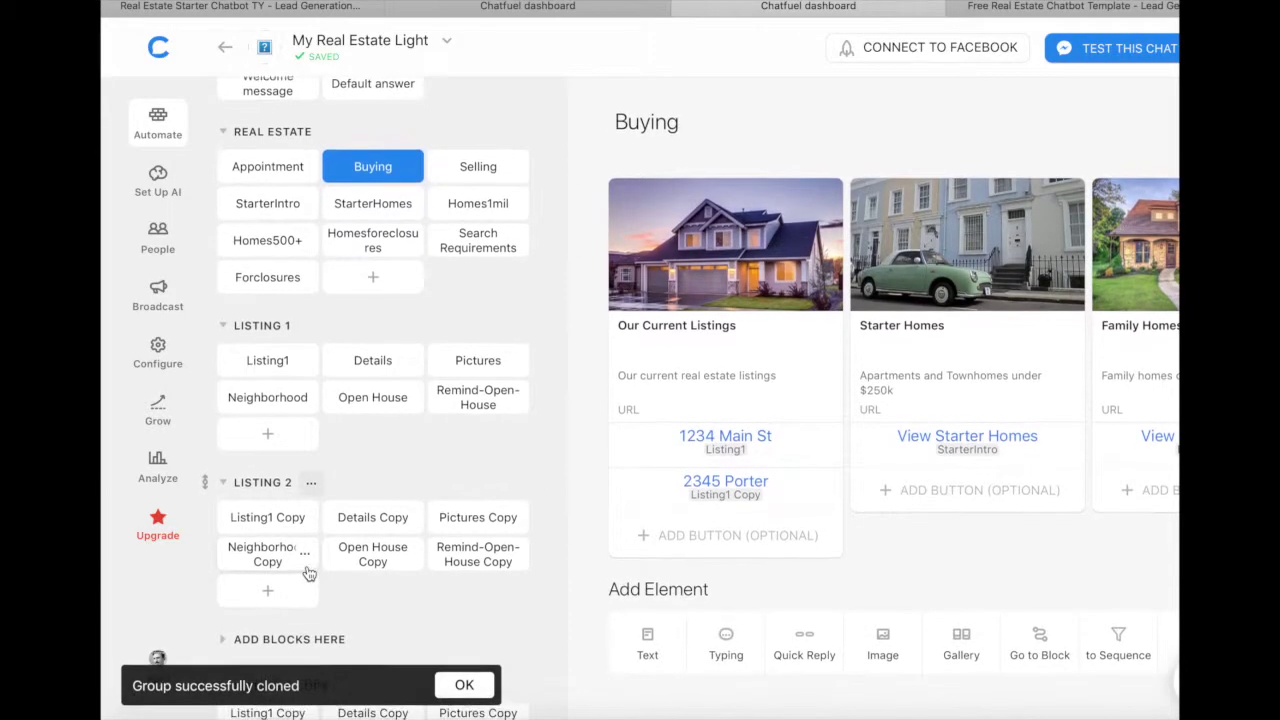
Step: Open the cloned group's Listing1 Copy Copy block and scroll through its gallery
scroll(282, 637, down, 2)
mouse_move(222, 535)
mouse_down()
mouse_move(206, 529)
mouse_move(206, 395)
mouse_up()
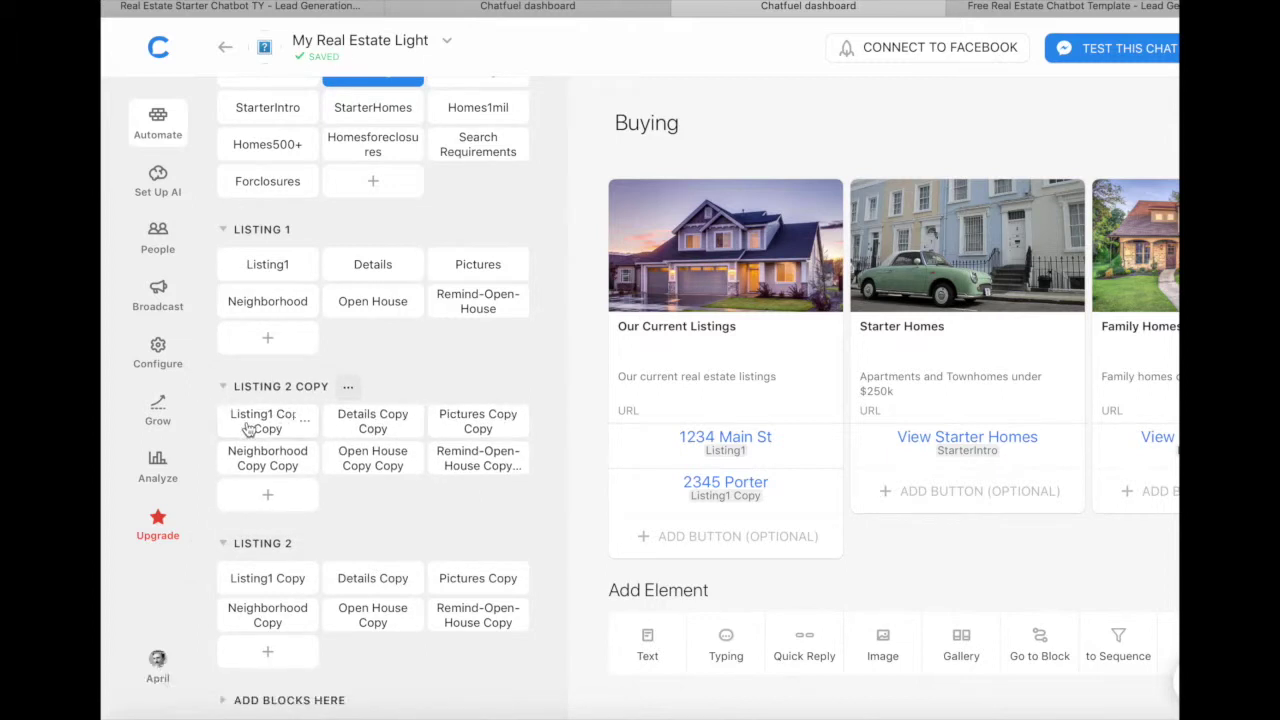
click(247, 422)
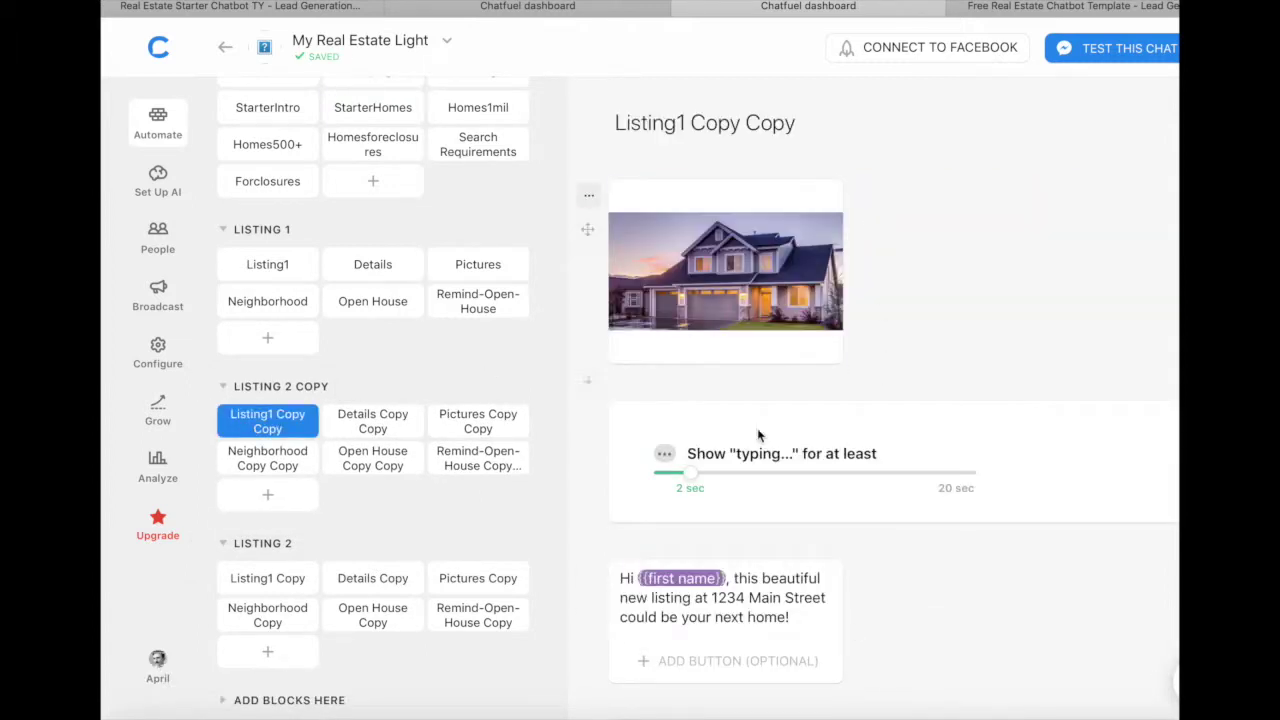
scroll(853, 632, down, 10)
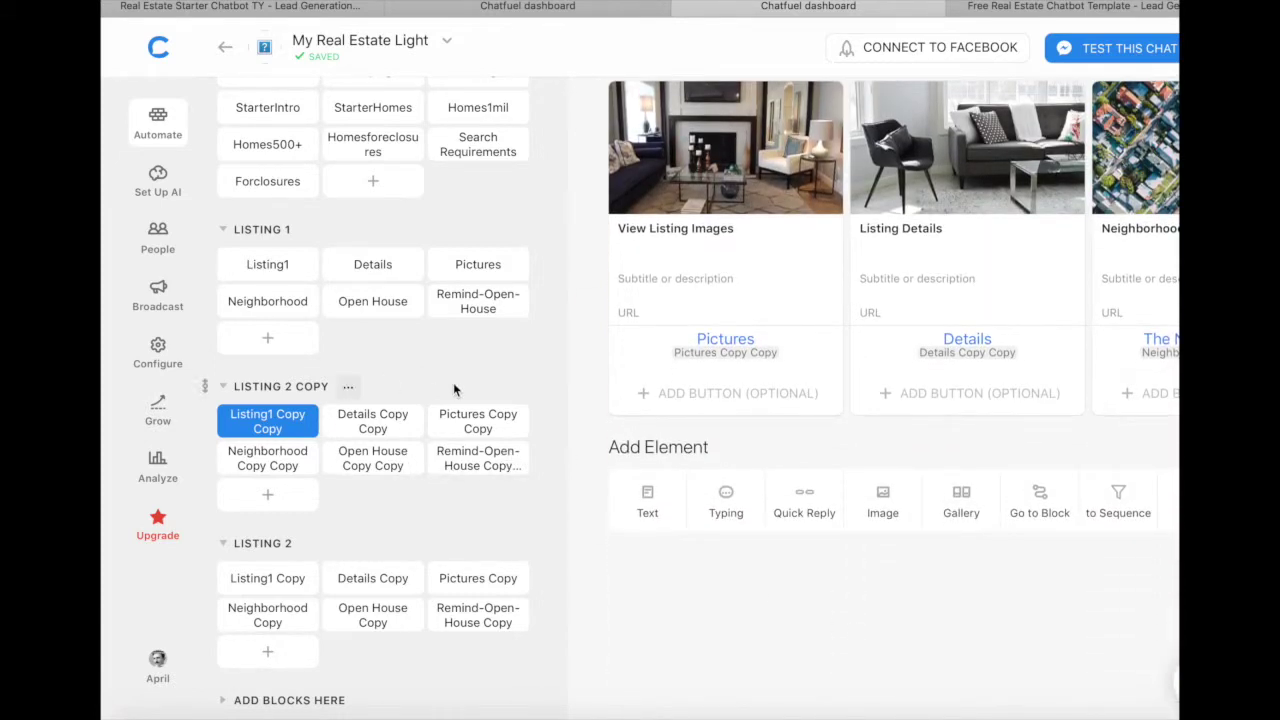
scroll(453, 385, up, 3)
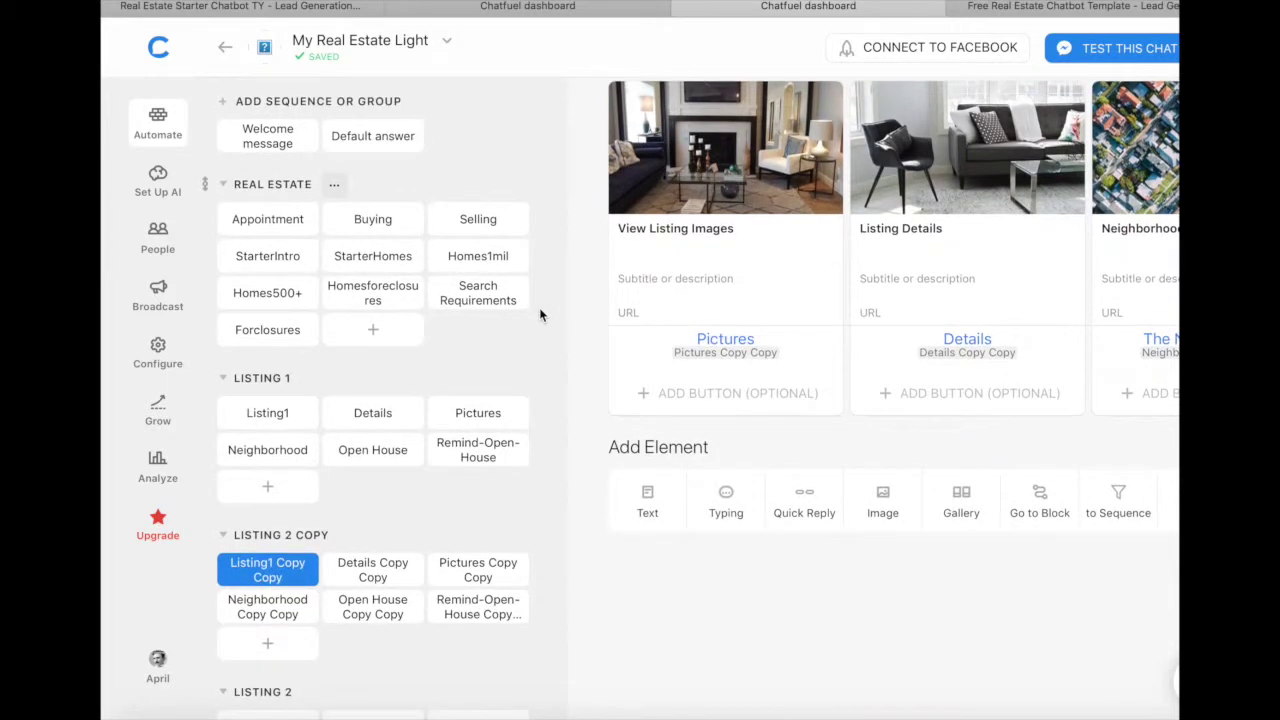
Step: Open Set Up AI and review the selling and buying rules in New Group
click(160, 178)
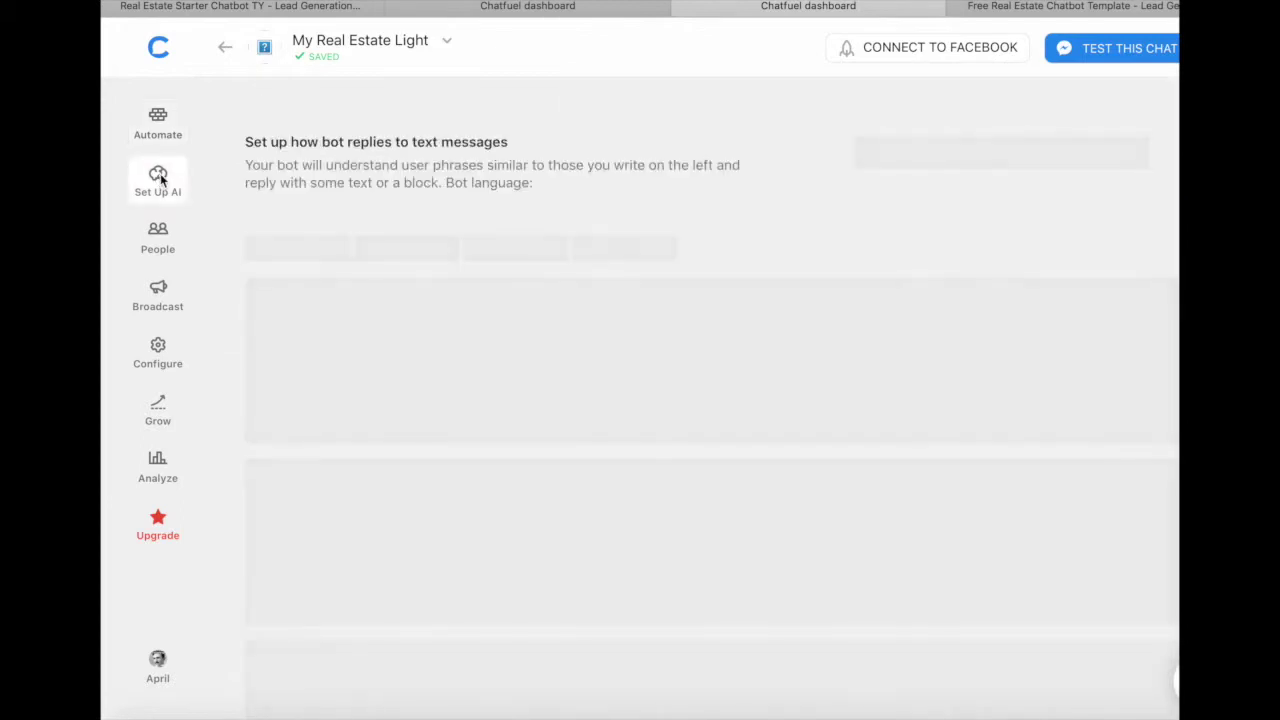
click(159, 115)
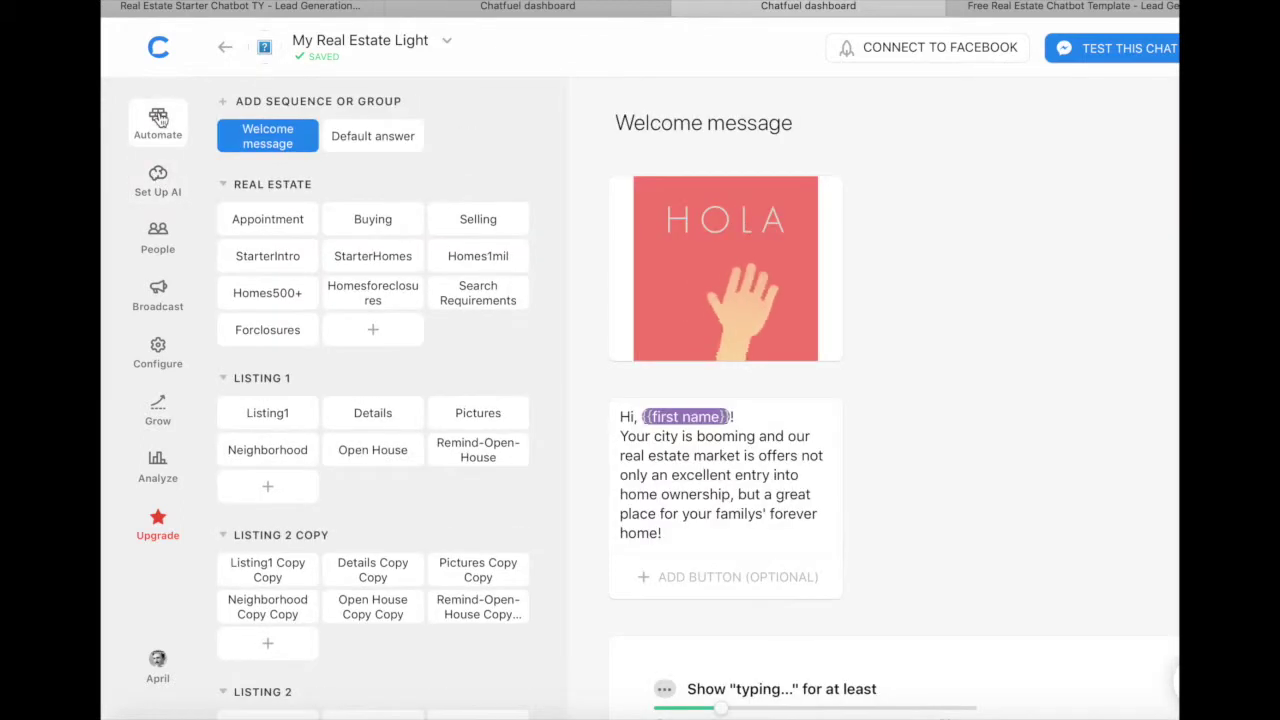
click(159, 177)
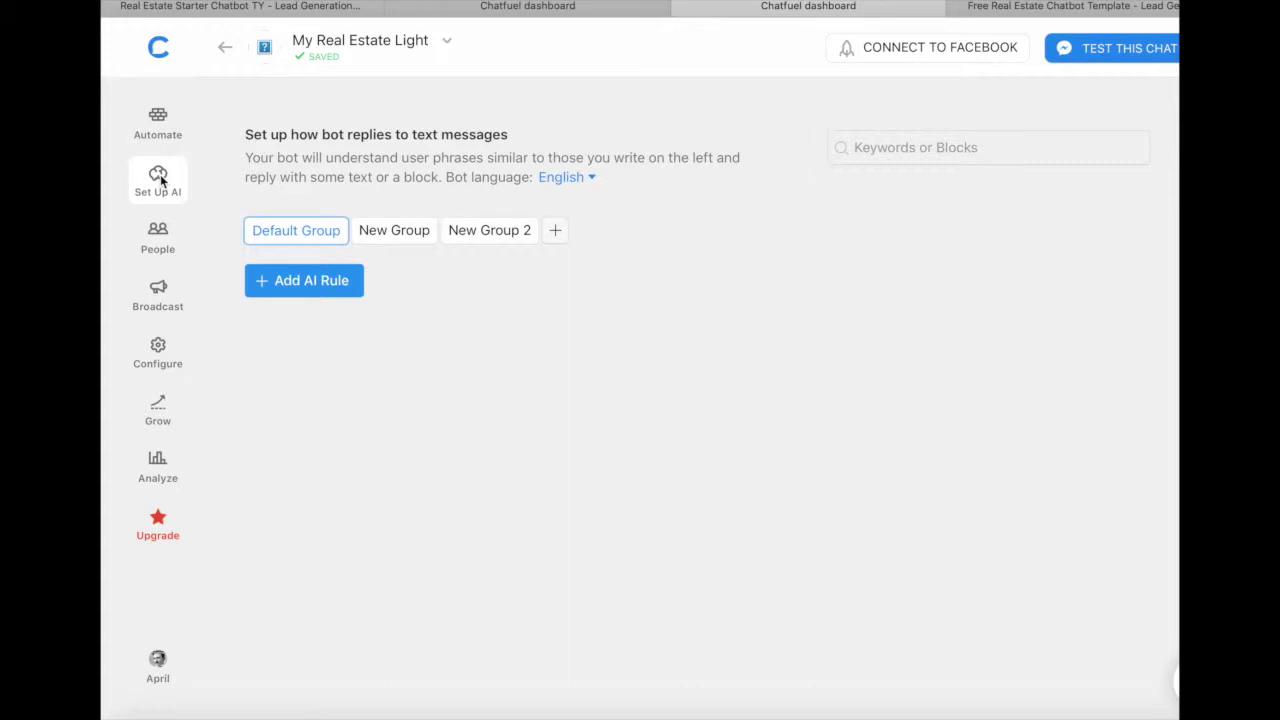
mouse_move(389, 229)
click(393, 231)
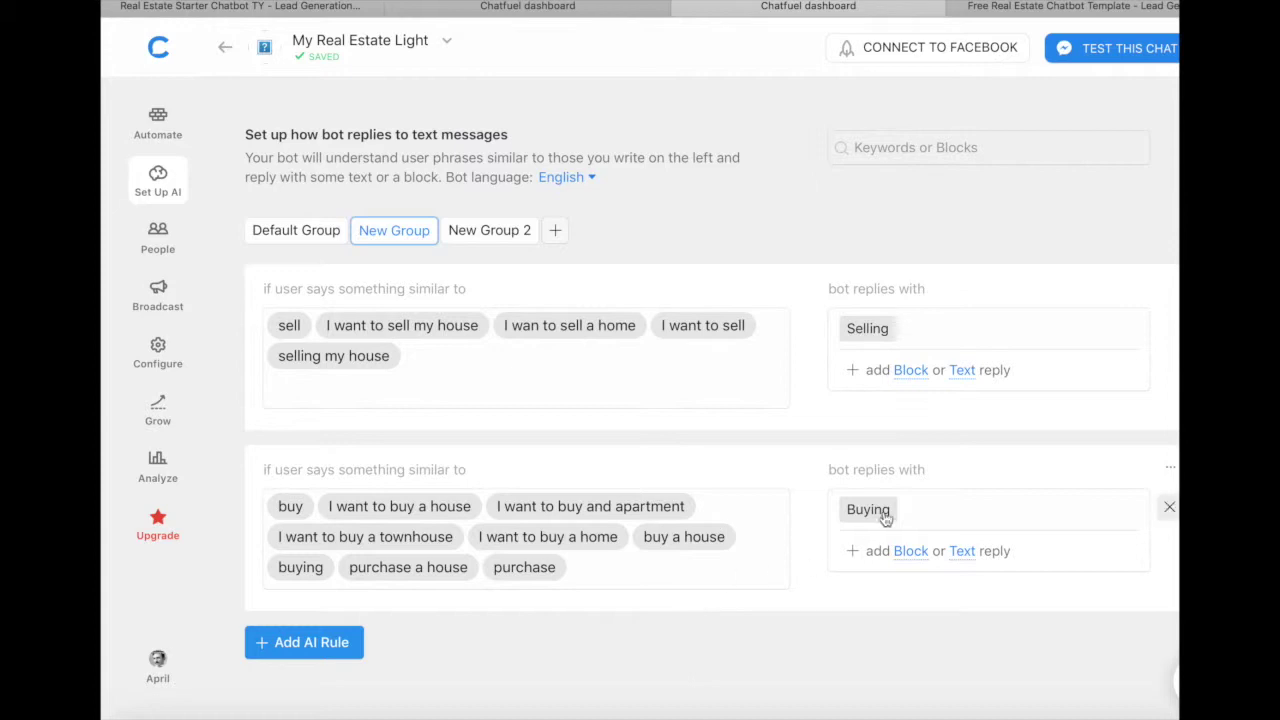
Step: Review the goodbye and thanks rules in New Group 2, then open the People page
click(151, 130)
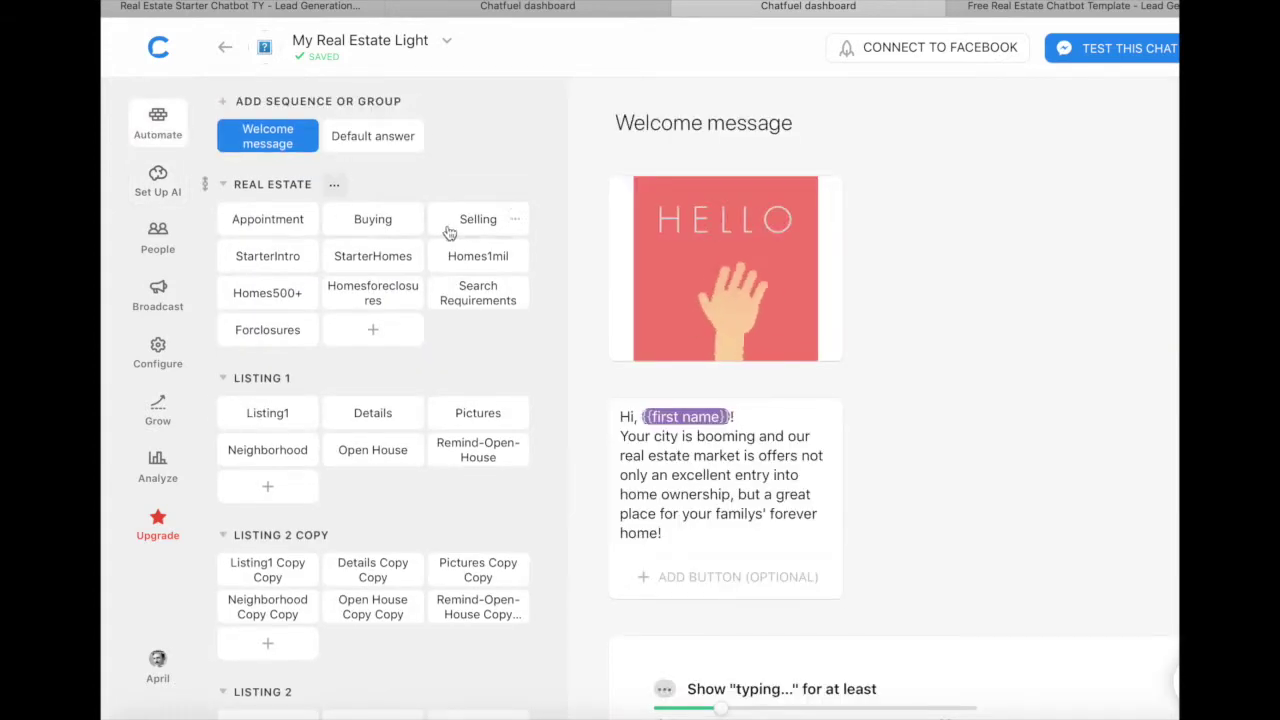
click(156, 190)
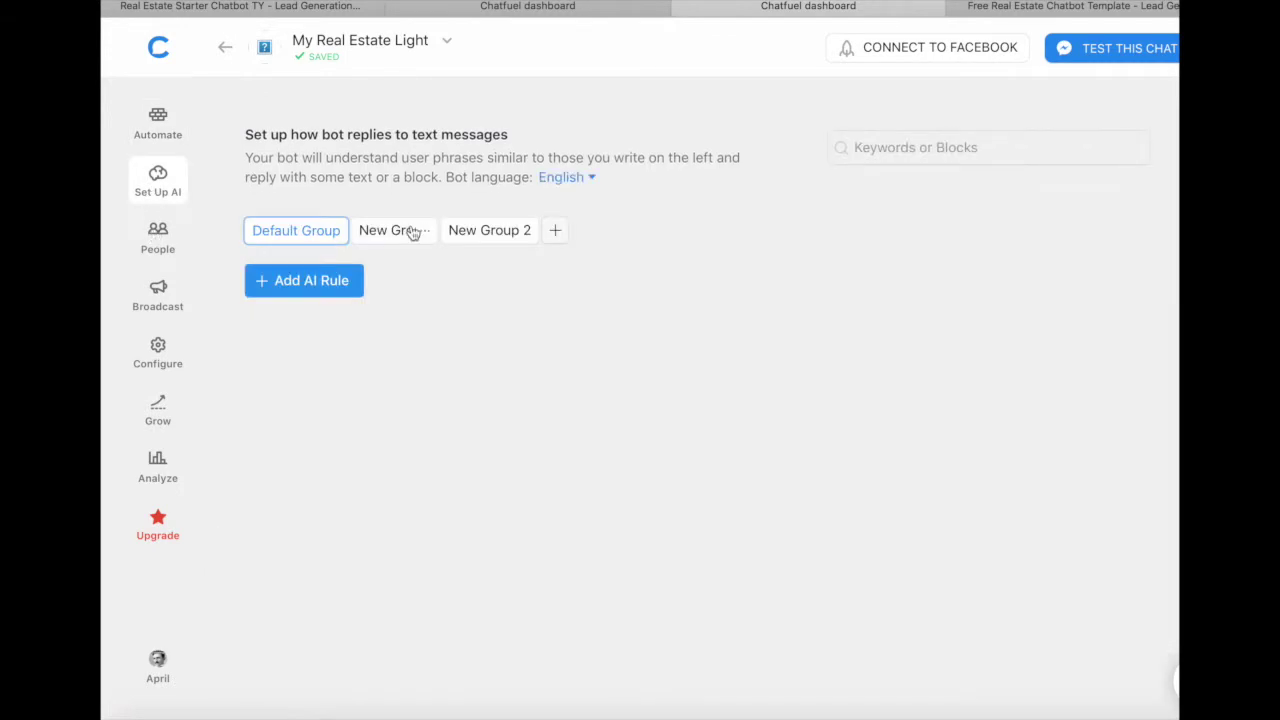
click(463, 240)
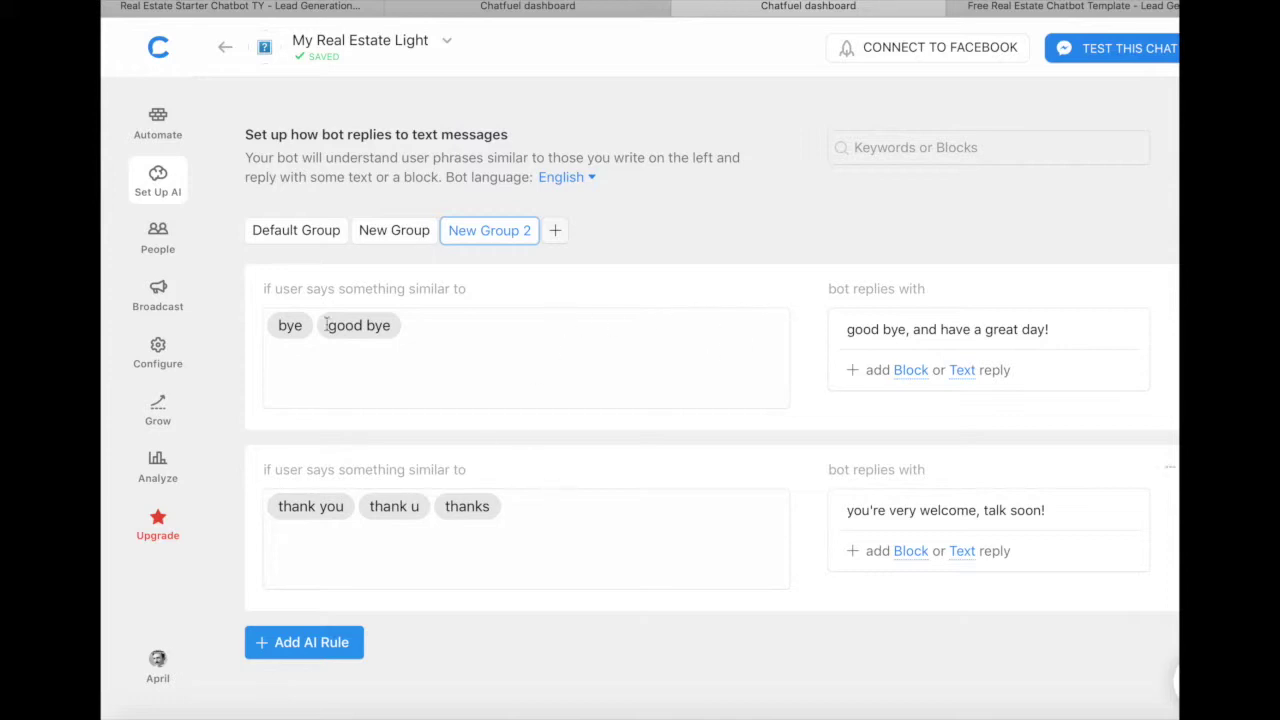
click(158, 245)
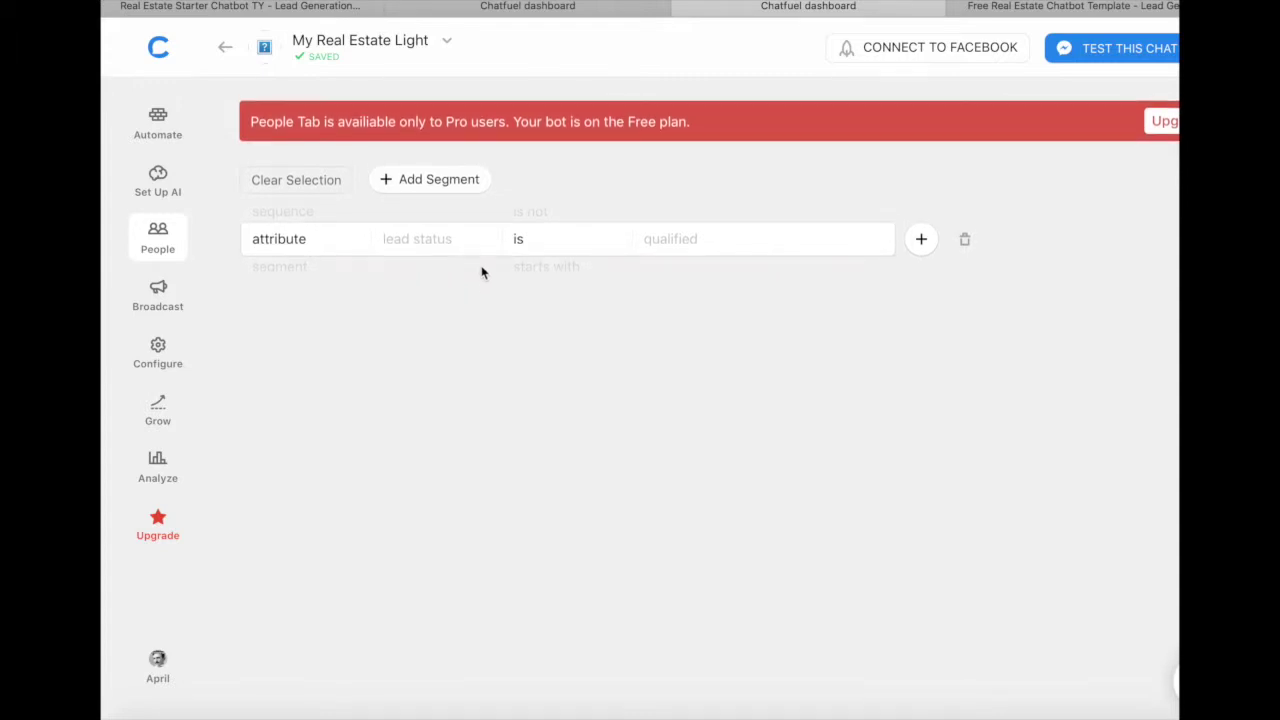
Step: Visit the Broadcast page, then open Configure for the Bot Publishing settings
click(160, 292)
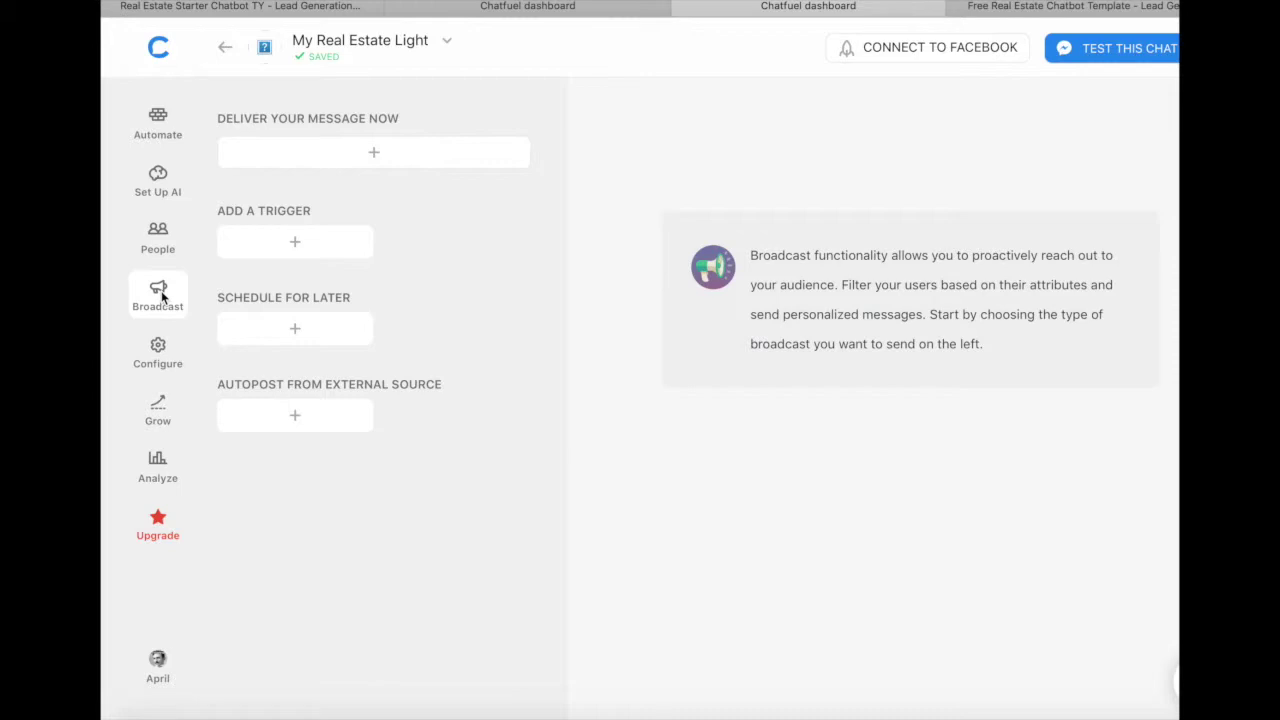
click(153, 357)
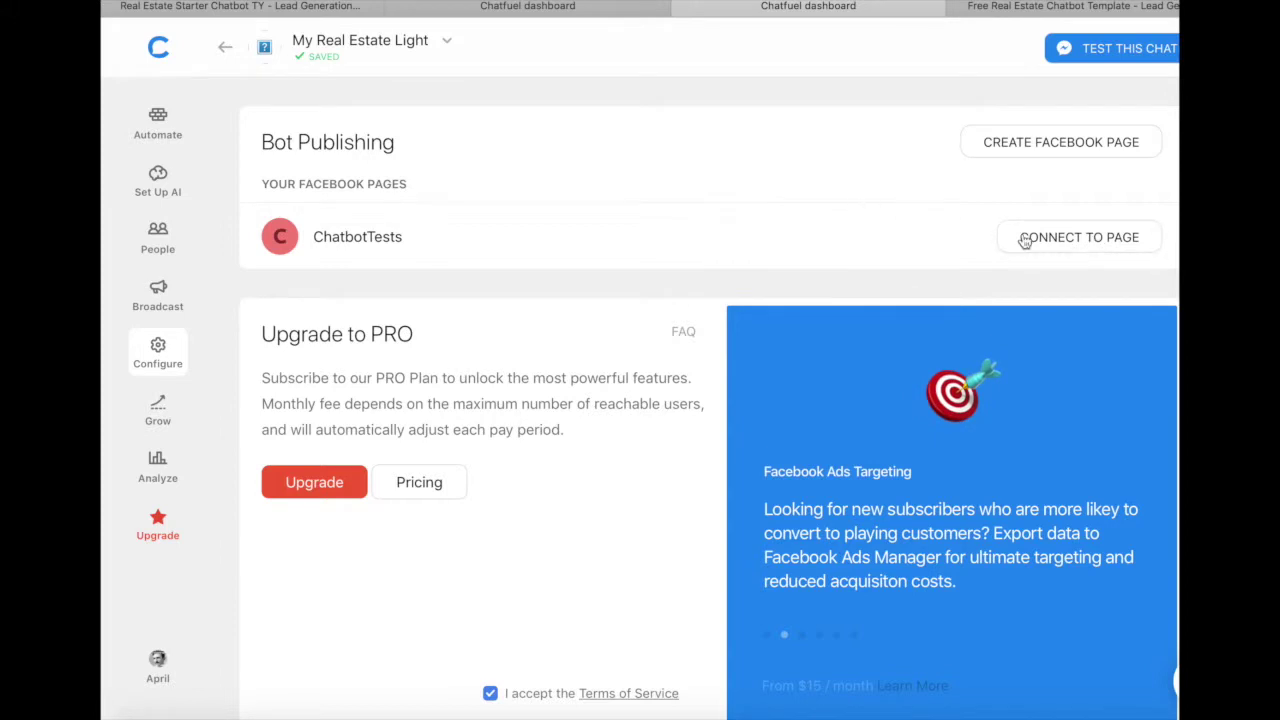
scroll(715, 250, down, 3)
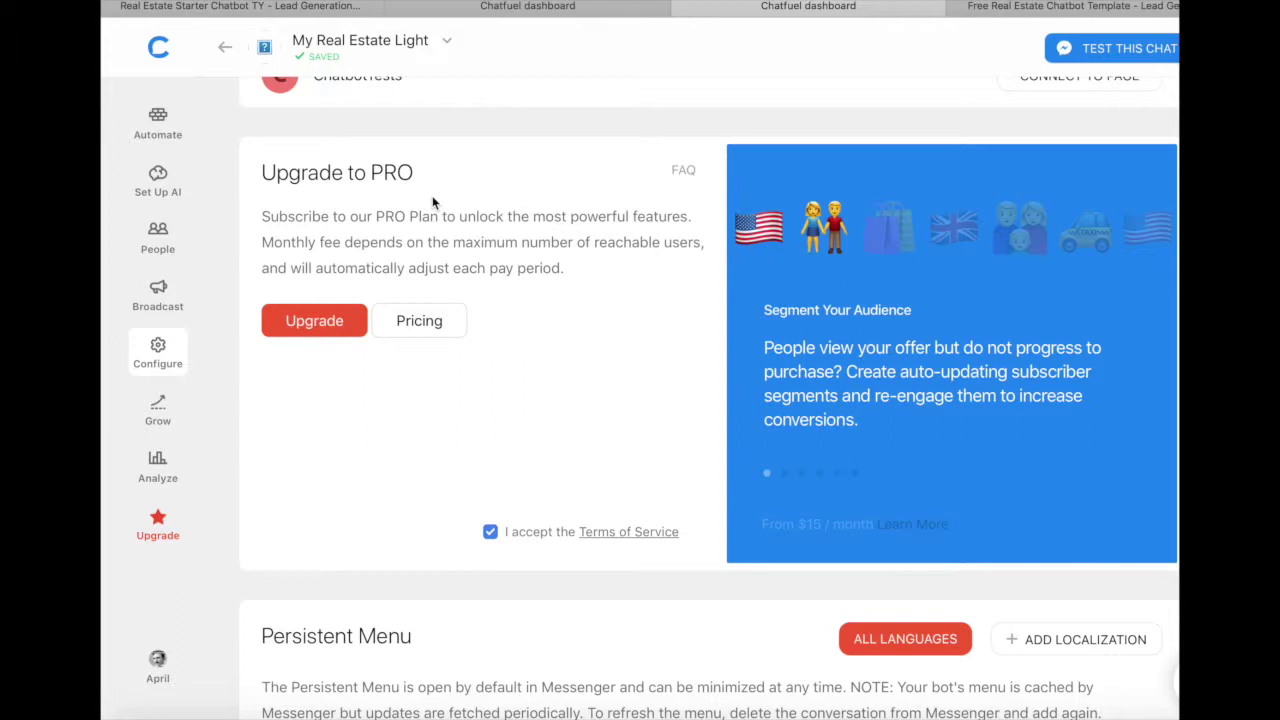
click(420, 322)
mouse_move(488, 431)
mouse_down()
mouse_move(500, 436)
mouse_move(488, 434)
mouse_up()
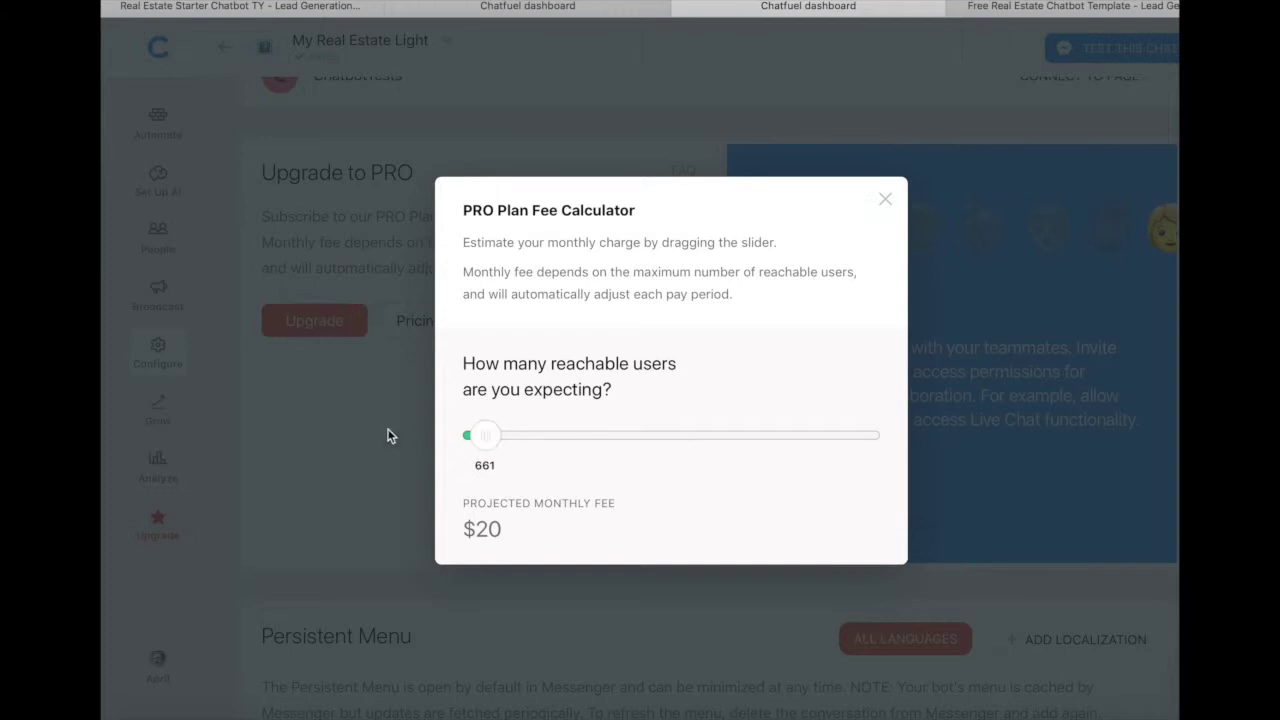
click(390, 433)
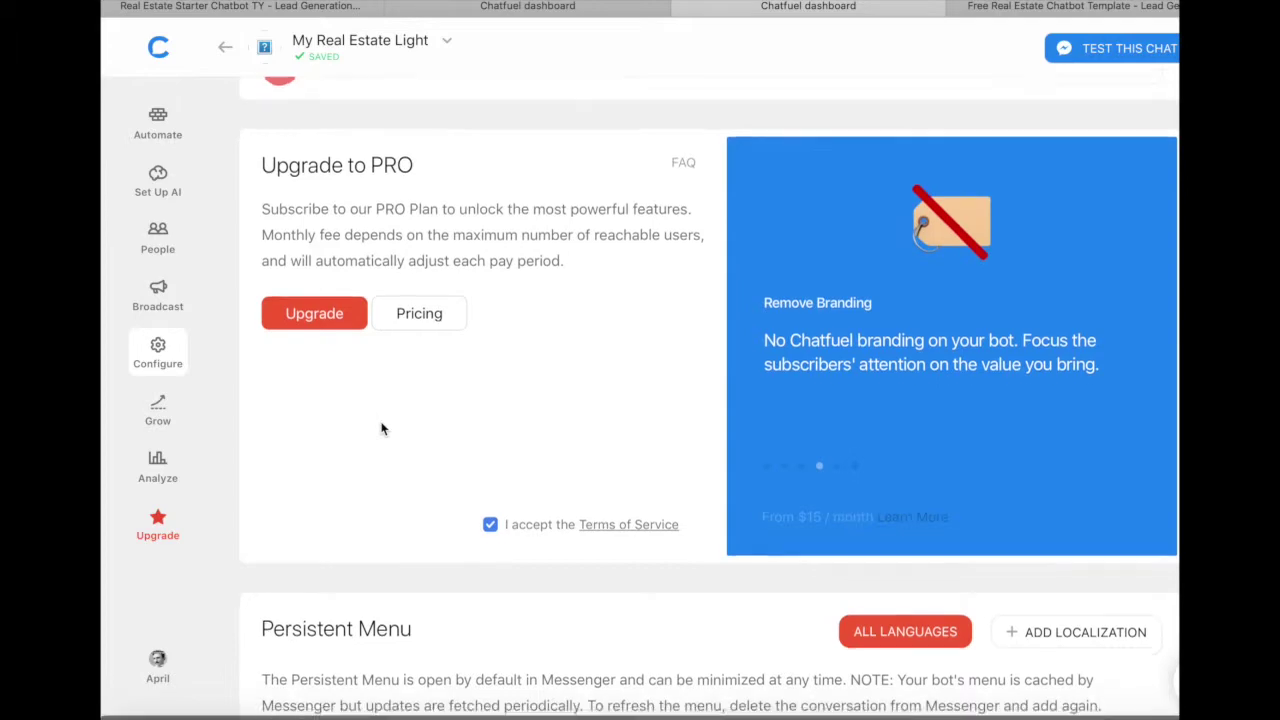
scroll(381, 429, down, 2)
scroll(381, 429, down, 12)
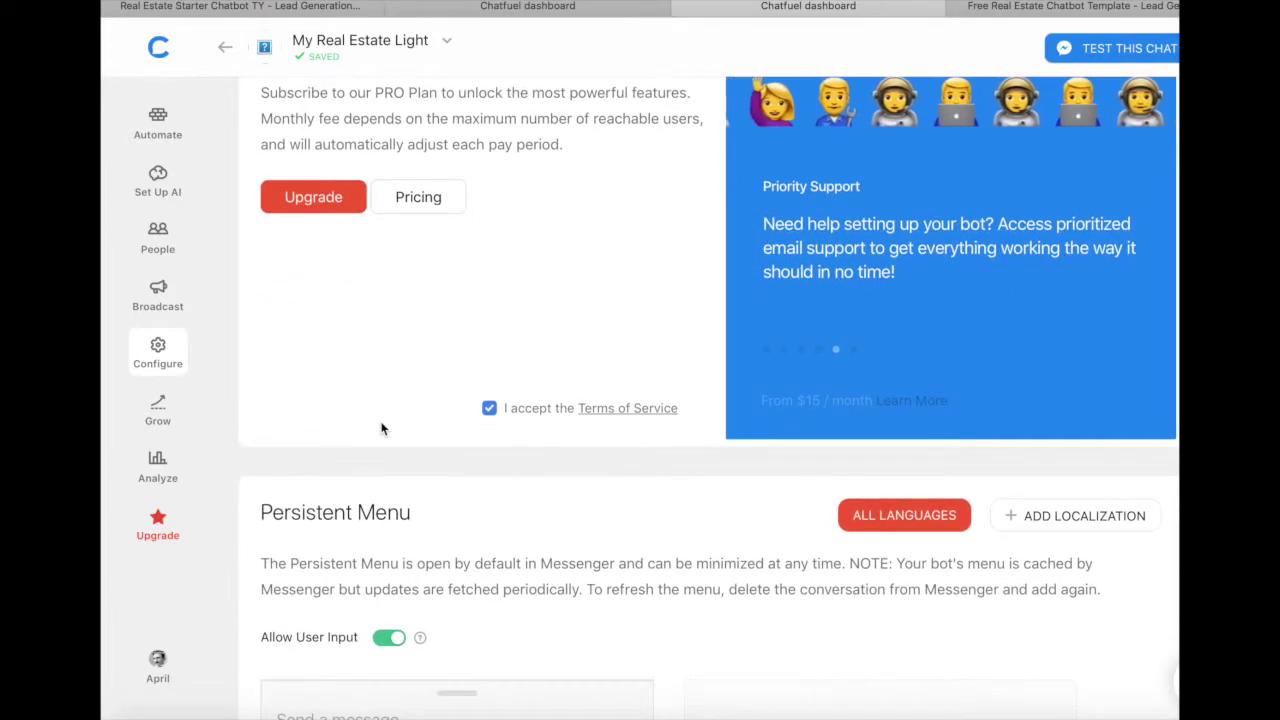
scroll(381, 429, down, 4)
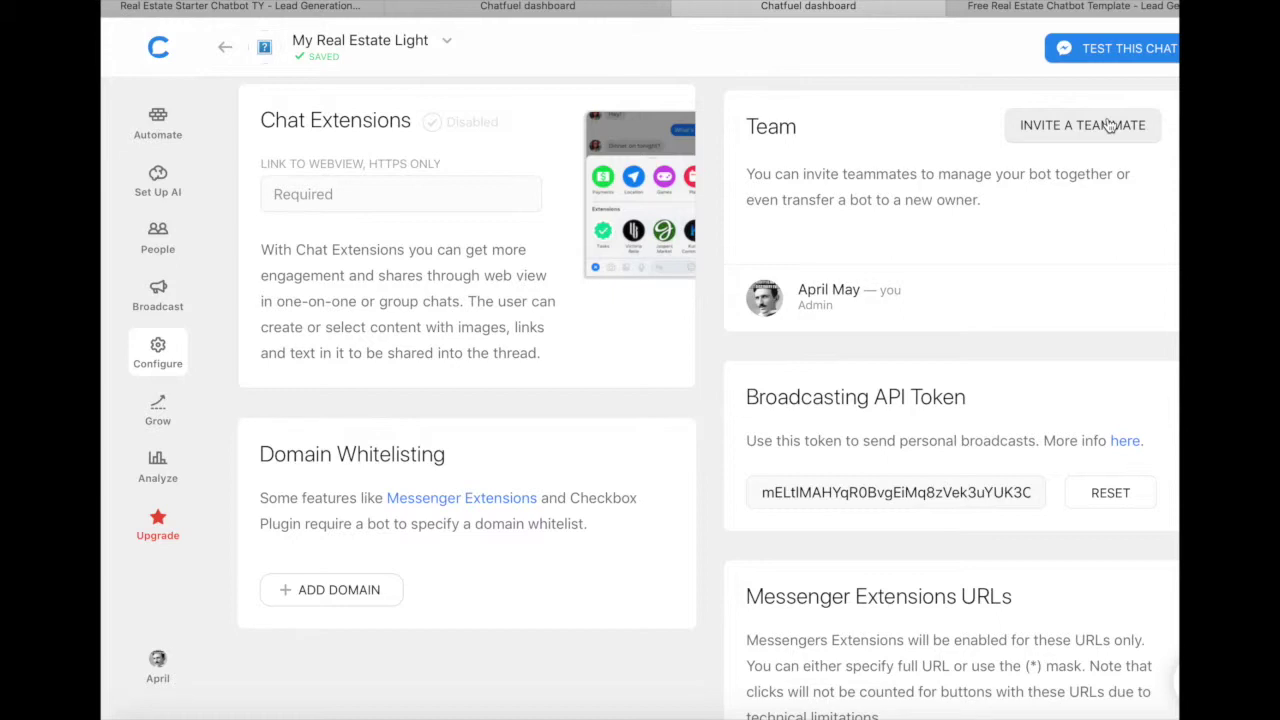
Step: Open and dismiss the Invite a user dialog, then go to the Growth Tools page
click(1103, 127)
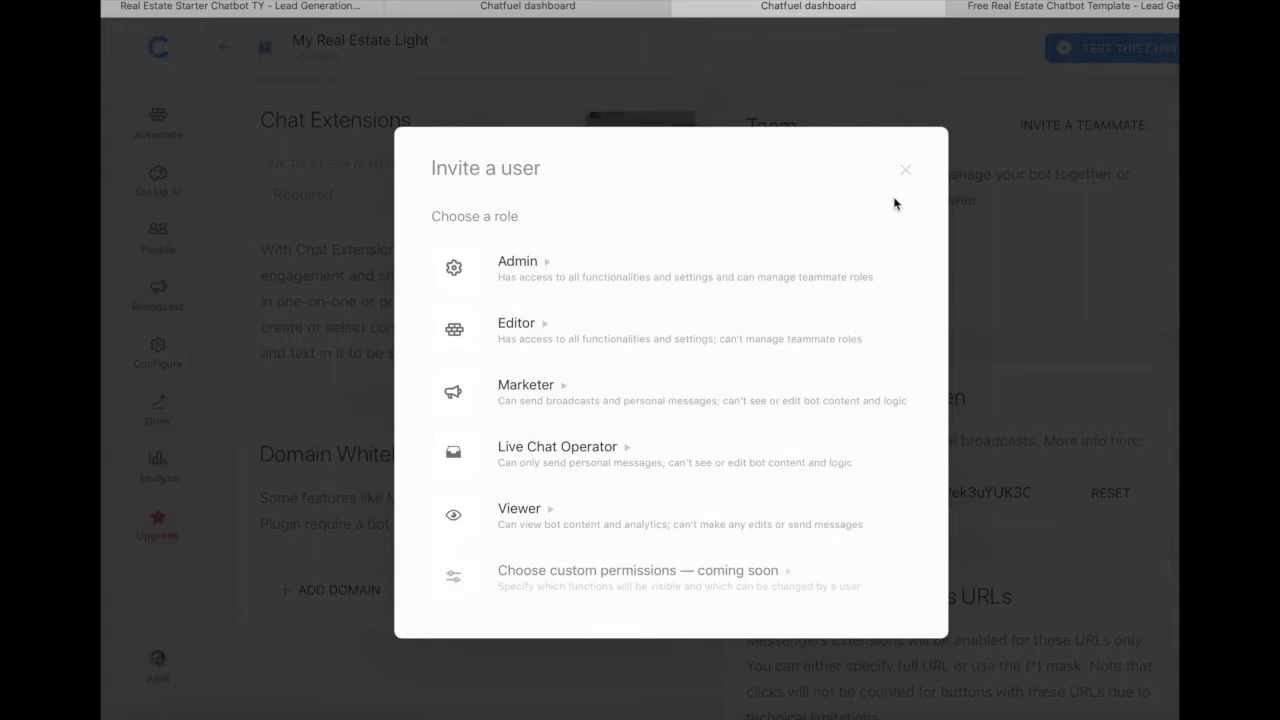
click(906, 172)
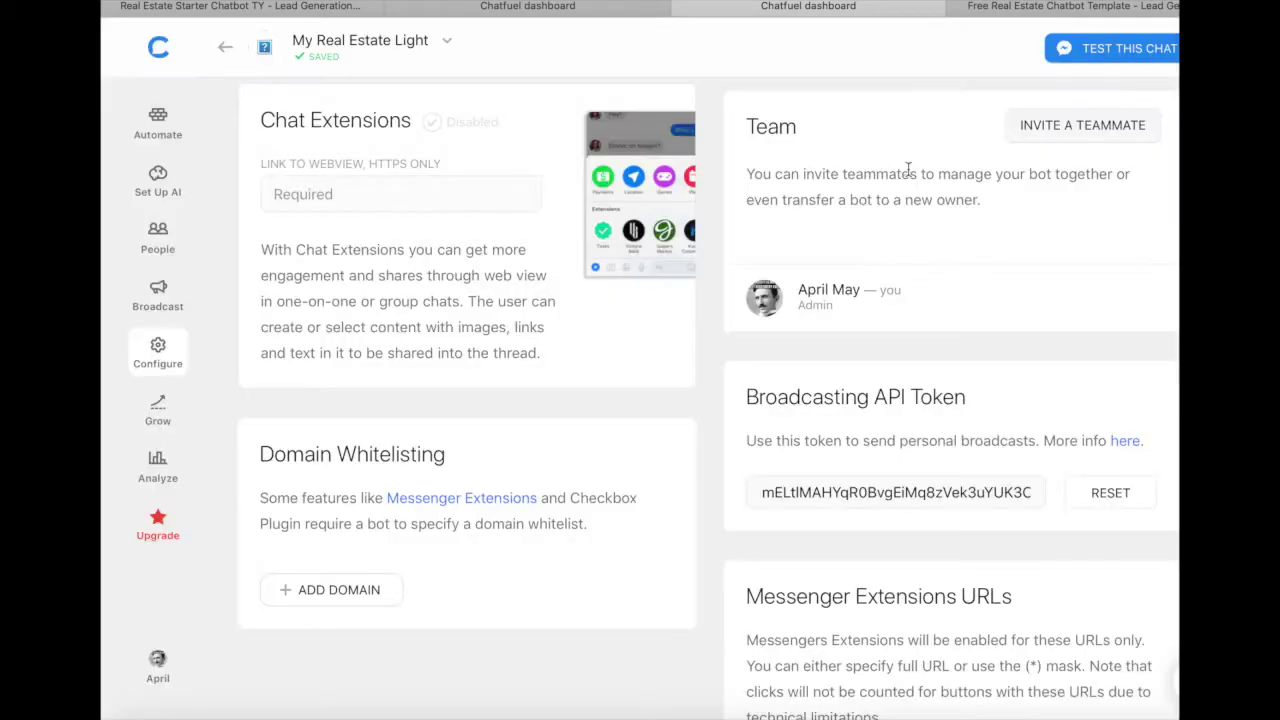
click(160, 425)
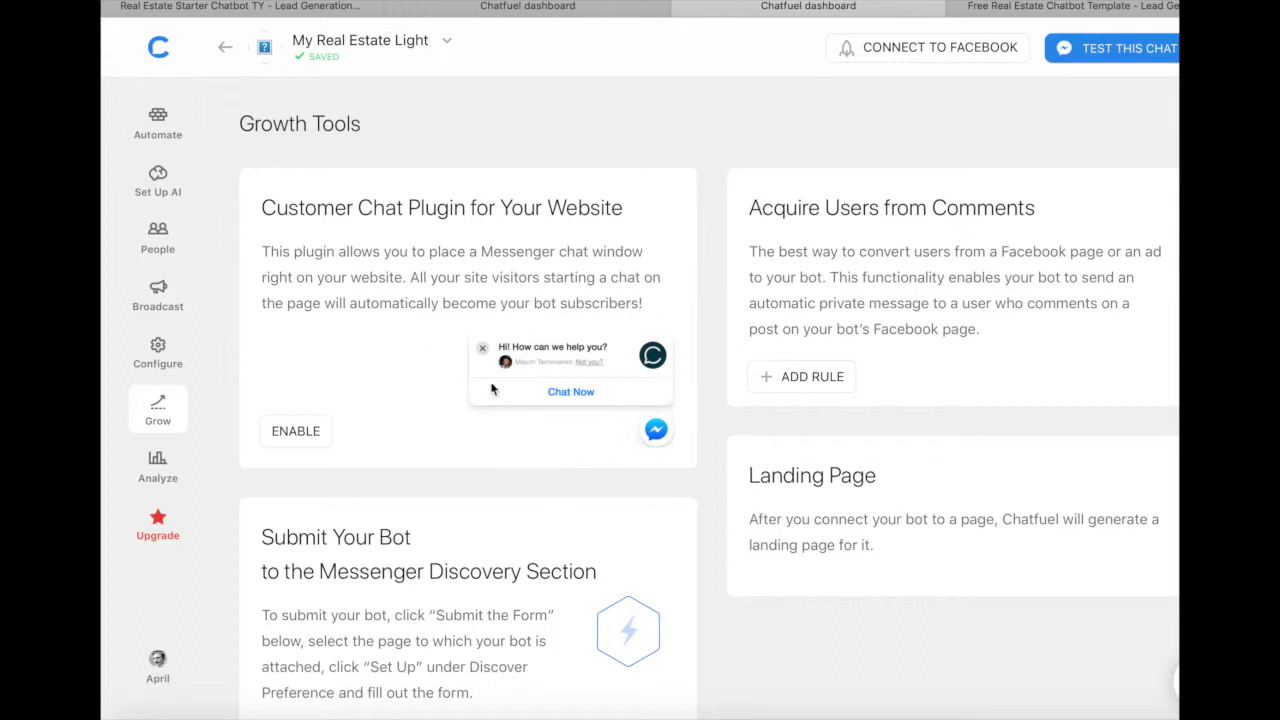
Step: Check the Lead Generation thank-you tab, then return to Chatfuel and open the bot's People page
click(285, 8)
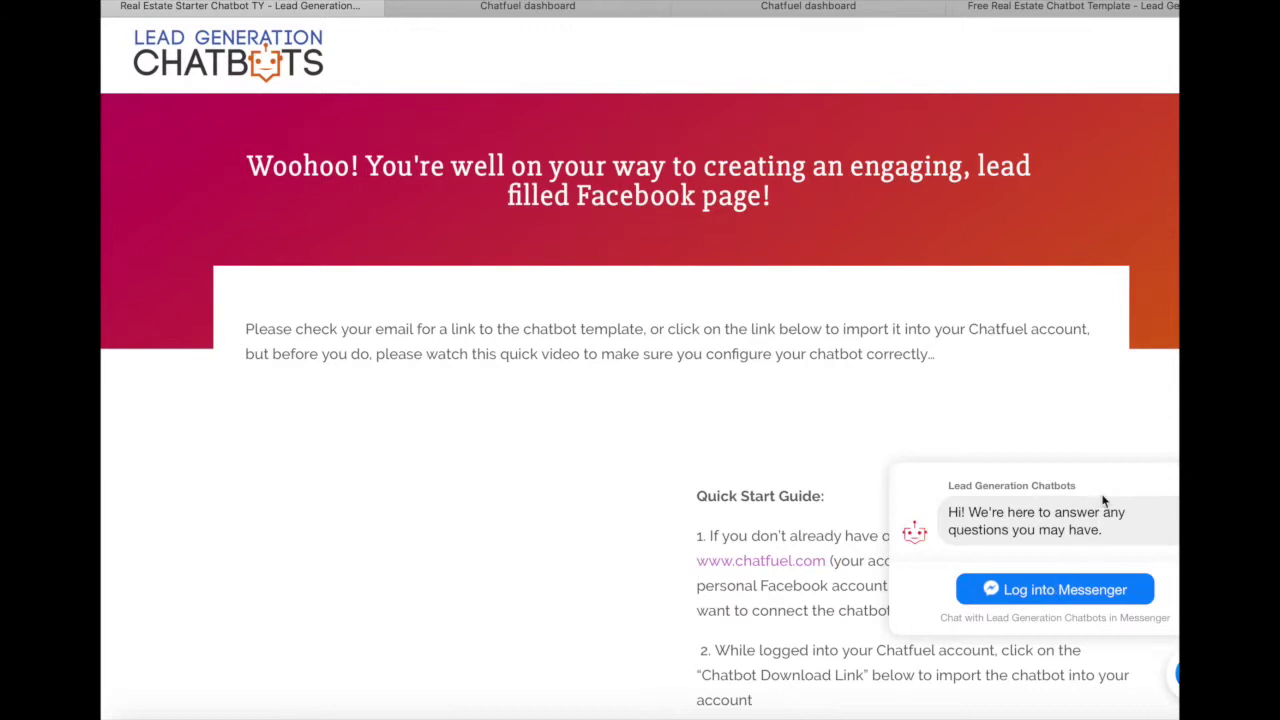
click(770, 8)
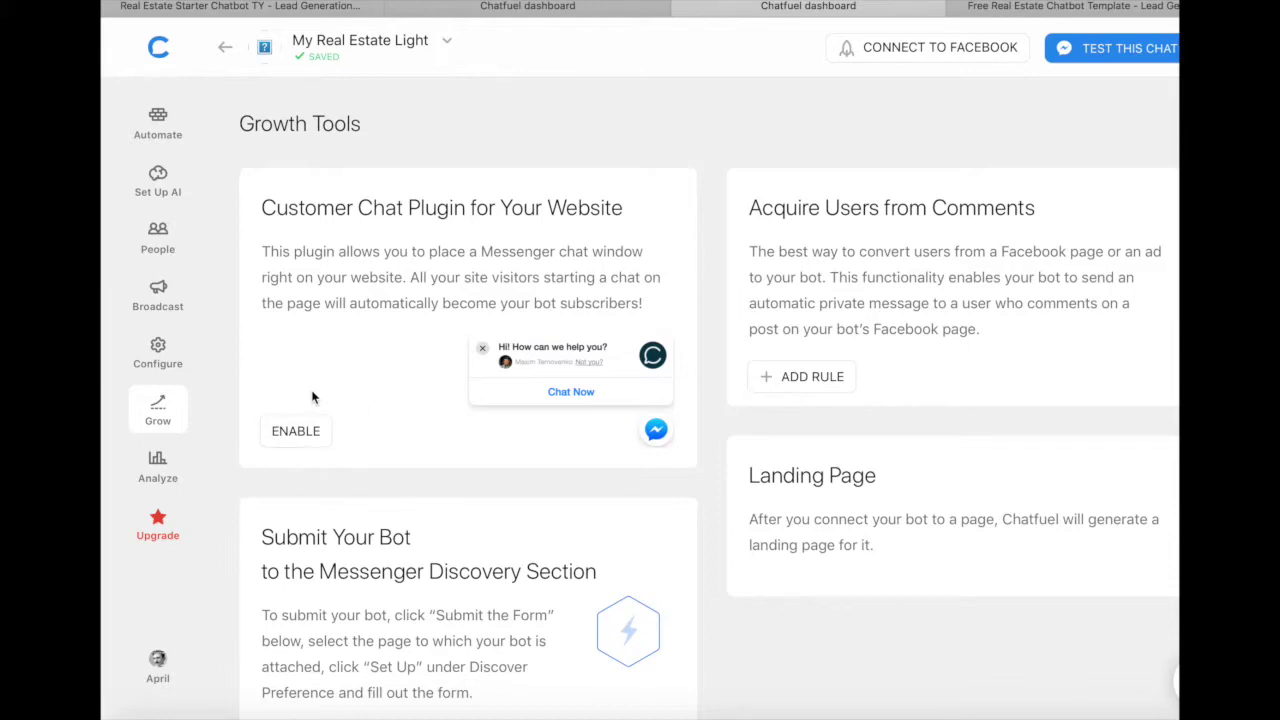
scroll(323, 412, down, 6)
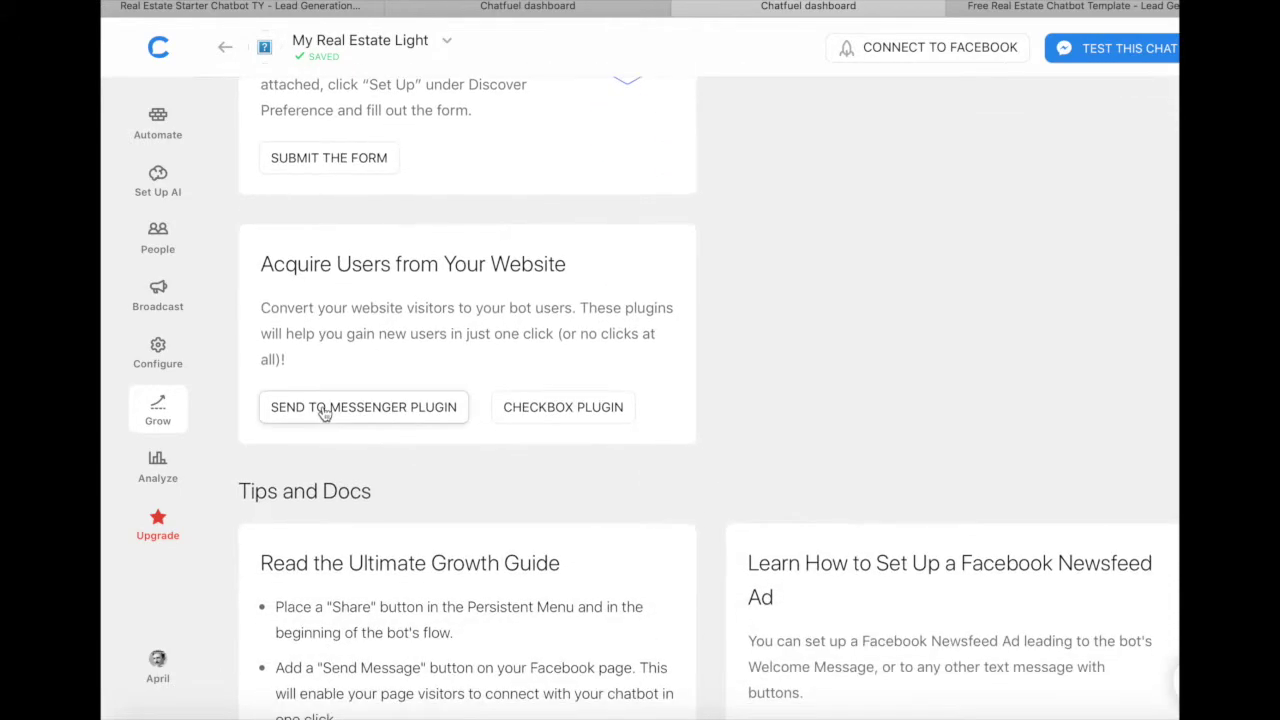
scroll(323, 412, up, 4)
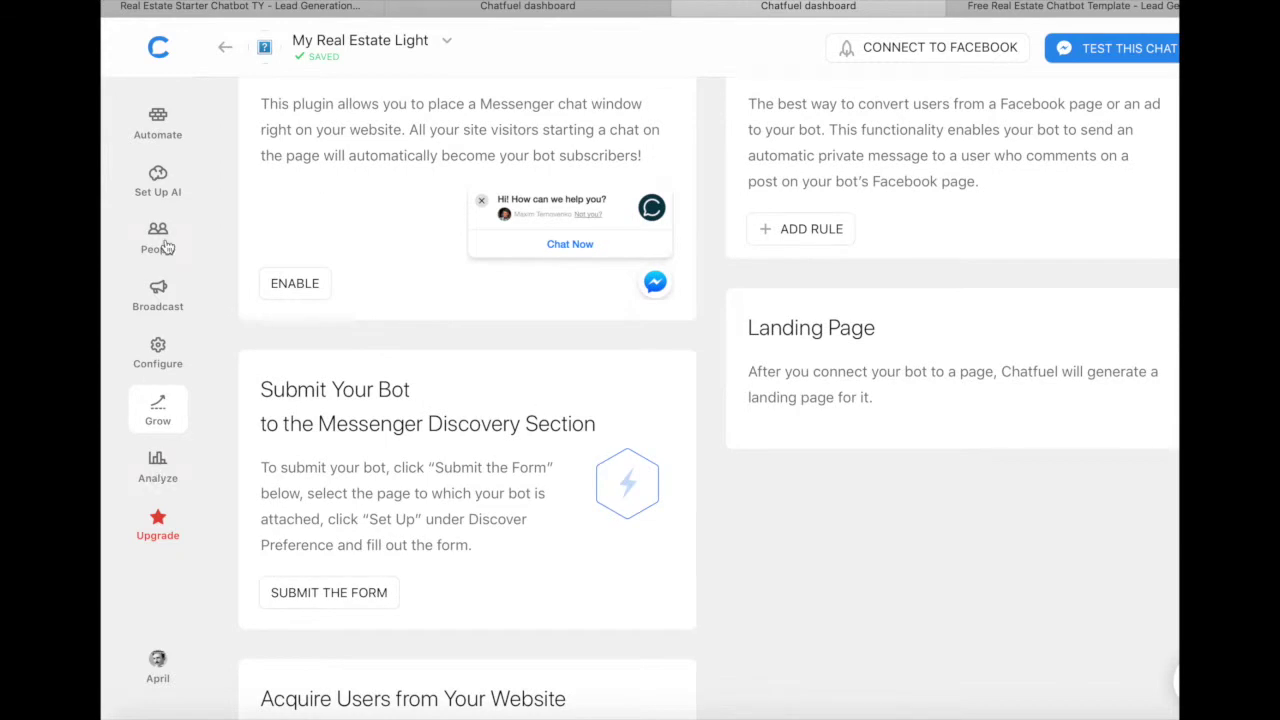
click(165, 245)
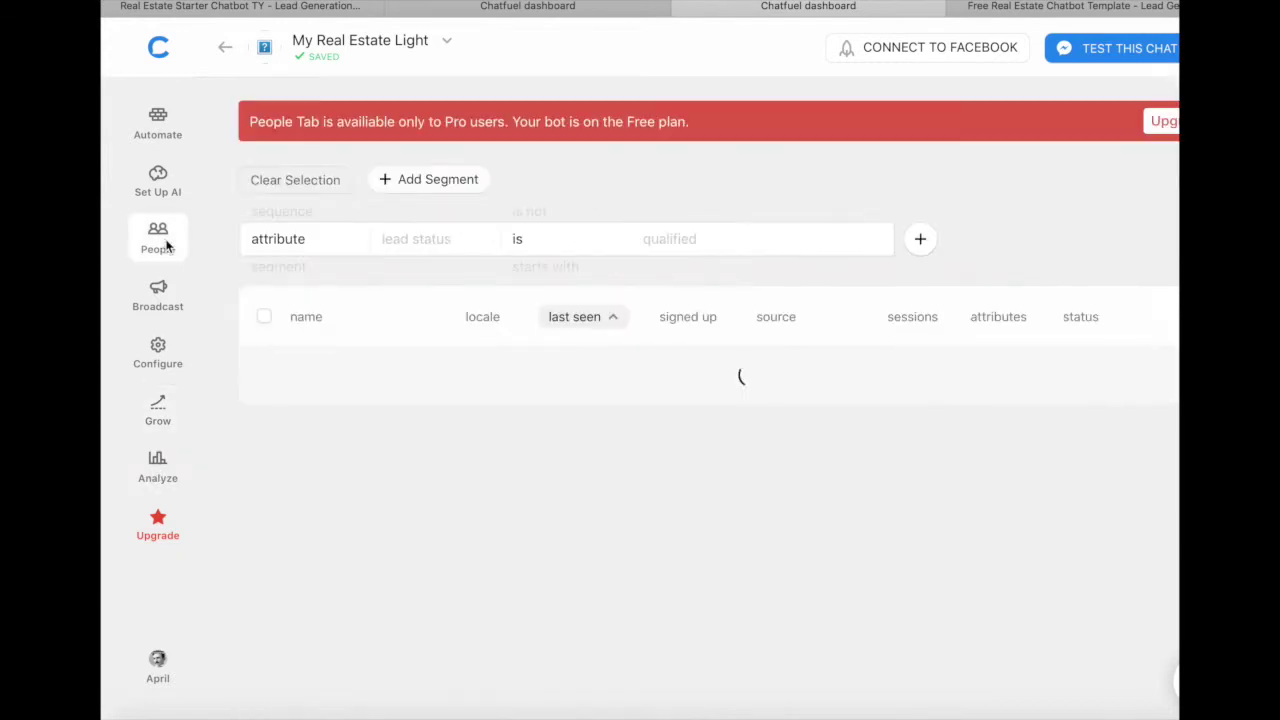
Step: Connect the My Real Estate Light bot to the ChatbotTests page from the Configure settings
click(162, 118)
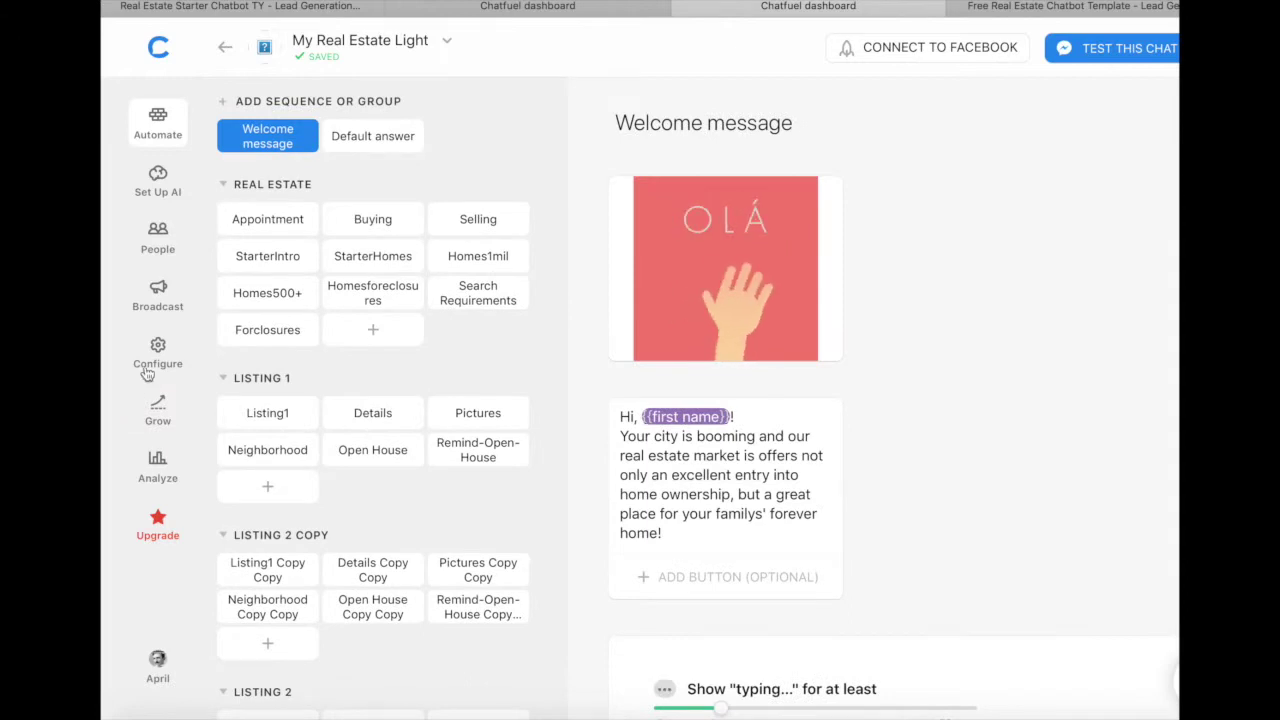
click(158, 357)
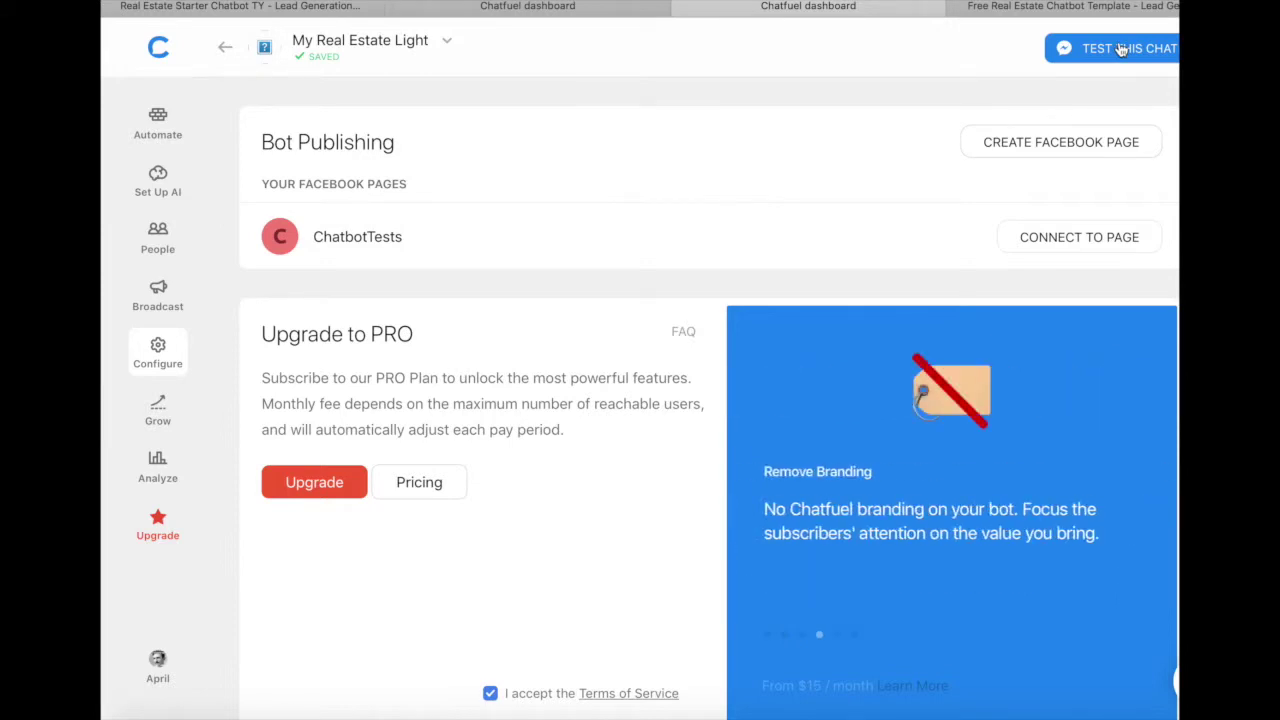
click(1103, 245)
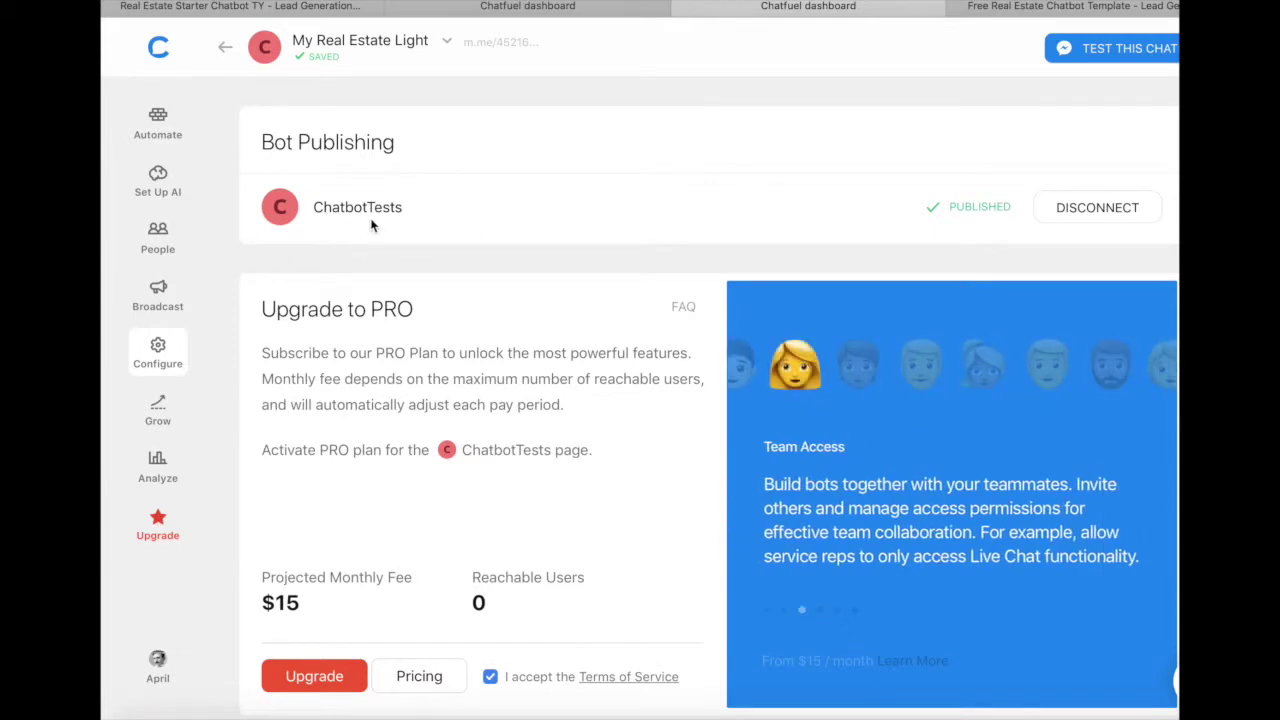
Step: Select the Listing1 Copy Copy block and bring up its Block link dialog
click(158, 120)
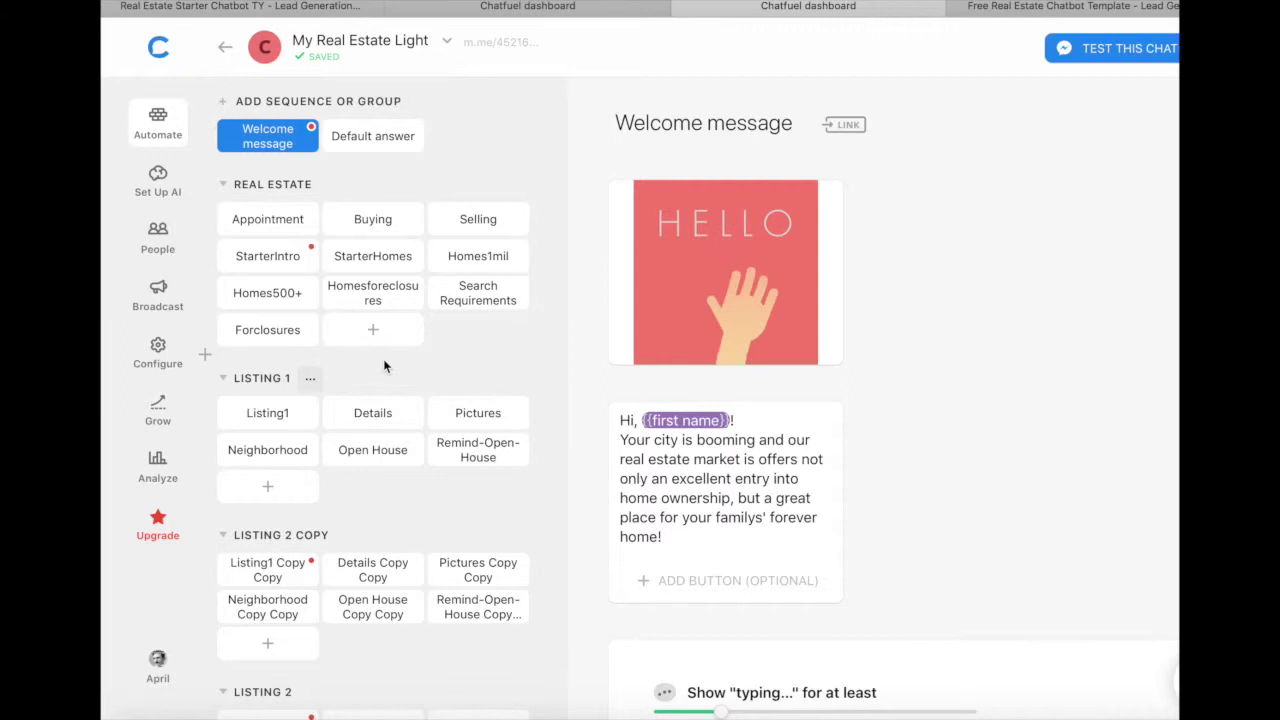
click(254, 417)
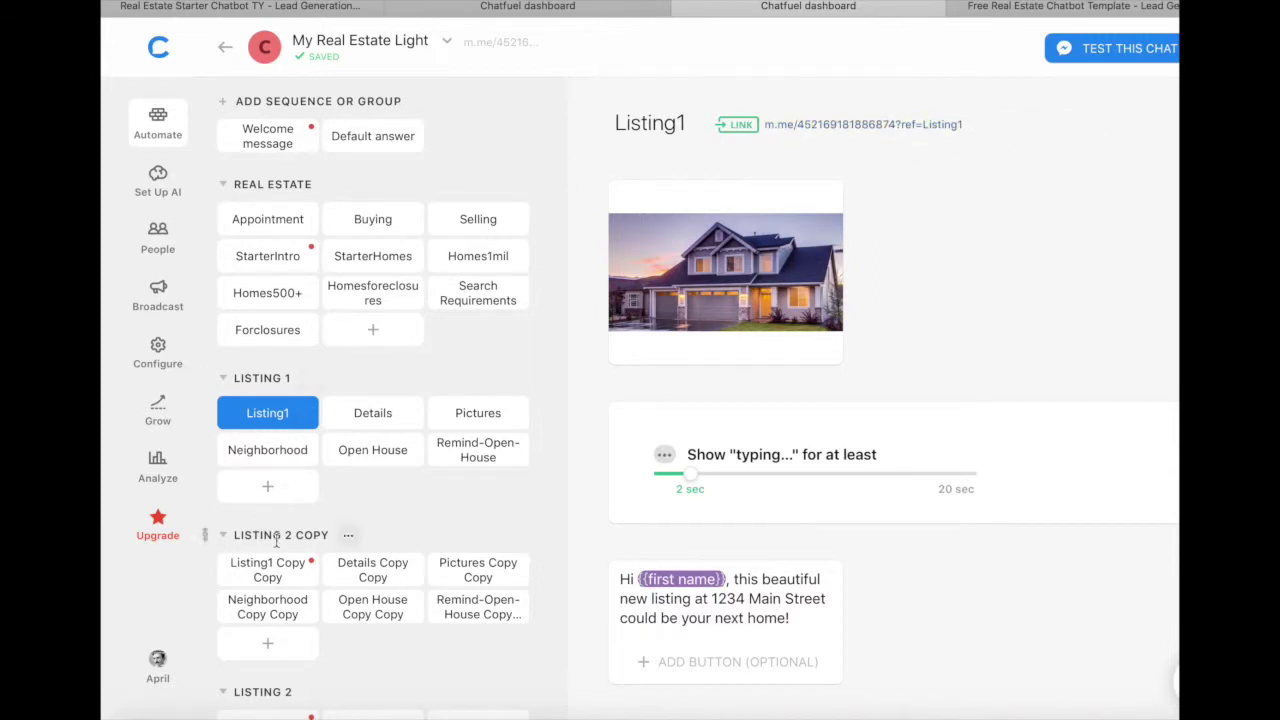
click(268, 570)
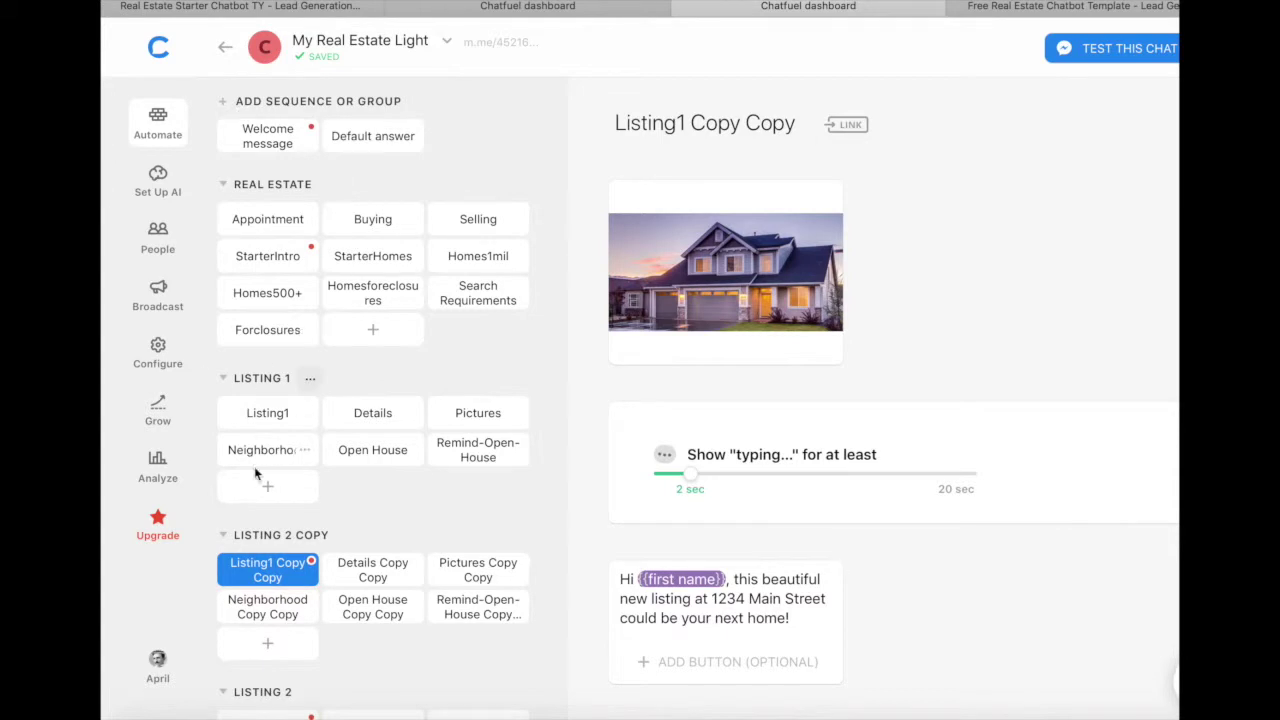
click(856, 134)
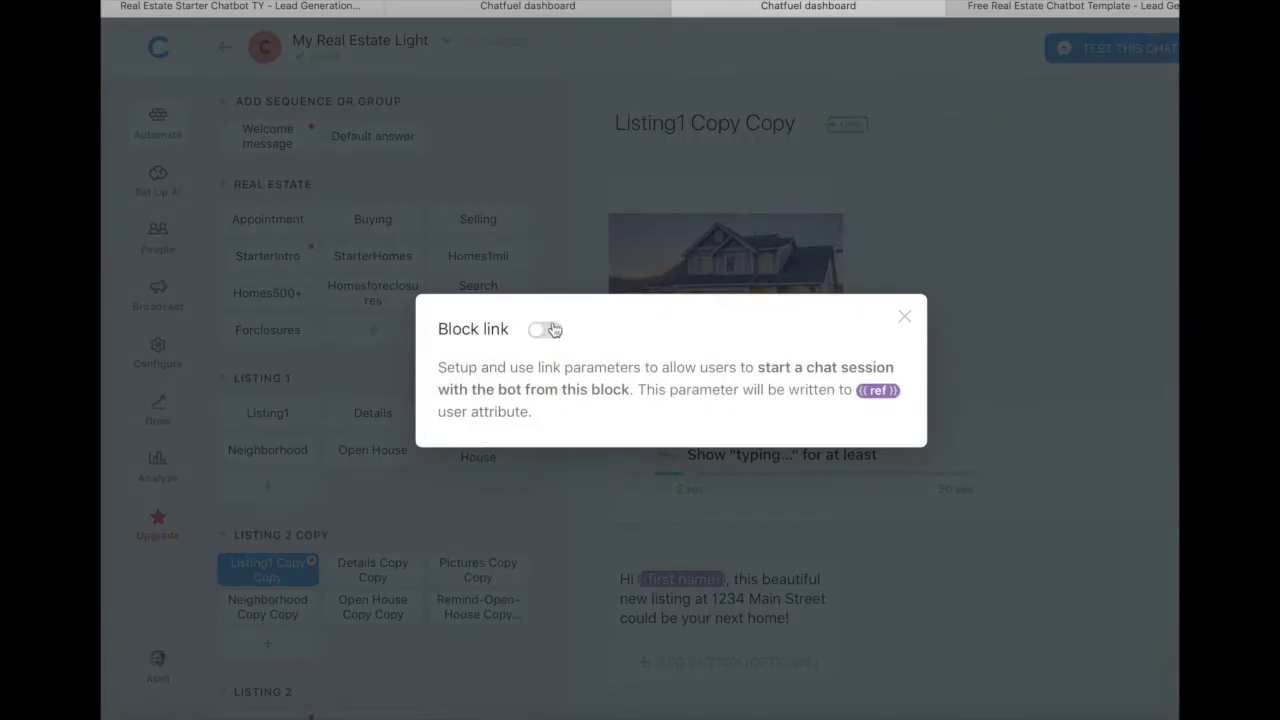
Step: Enable the block link with ref Listing2, copy its Messenger URL and save
click(553, 331)
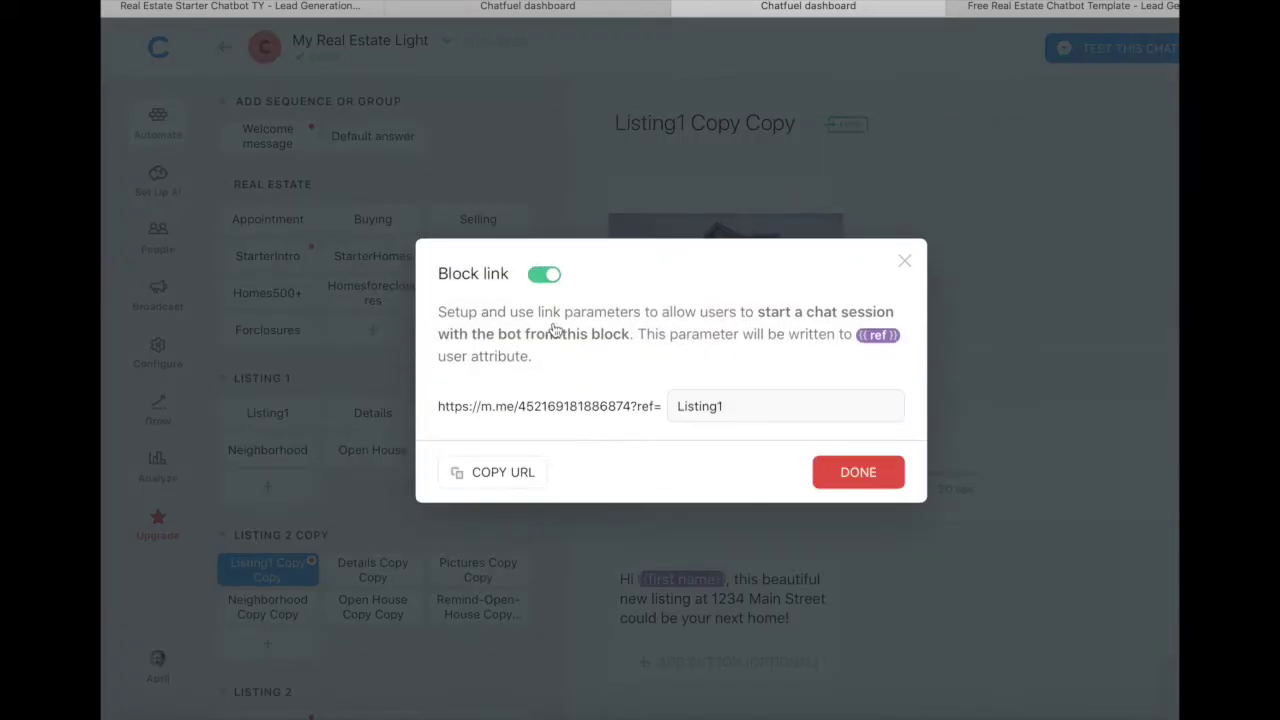
click(483, 477)
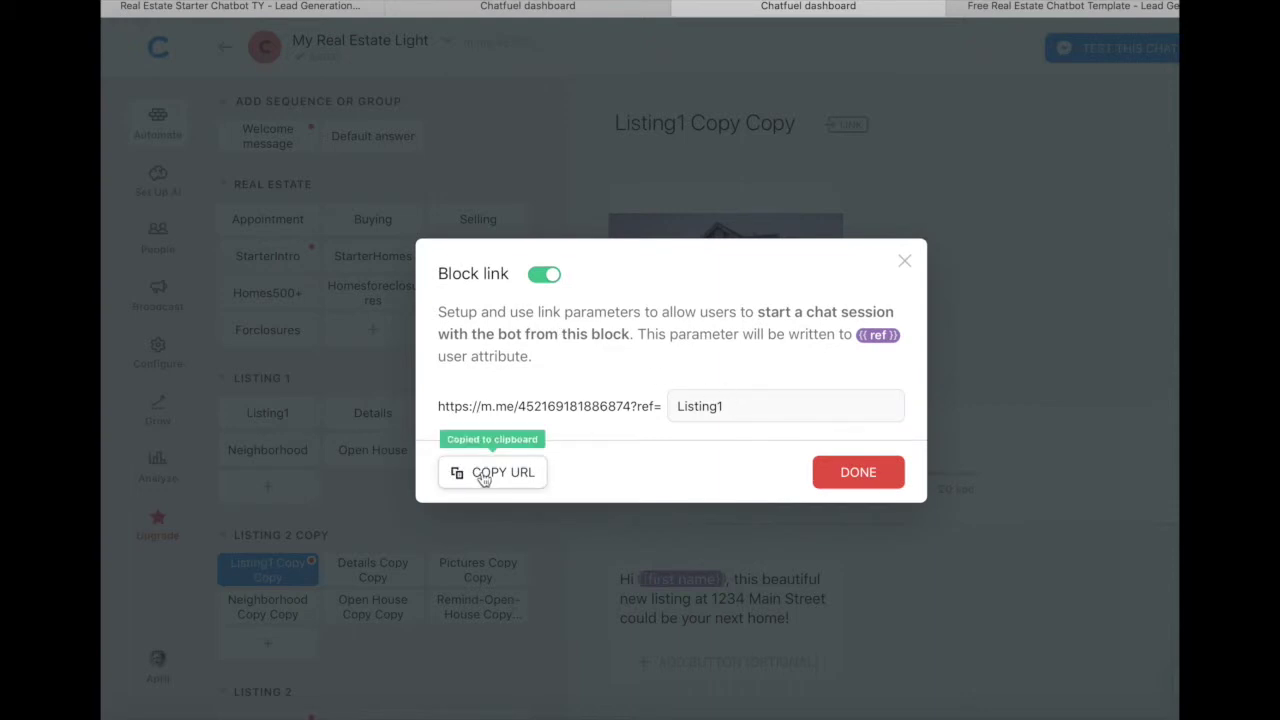
click(874, 477)
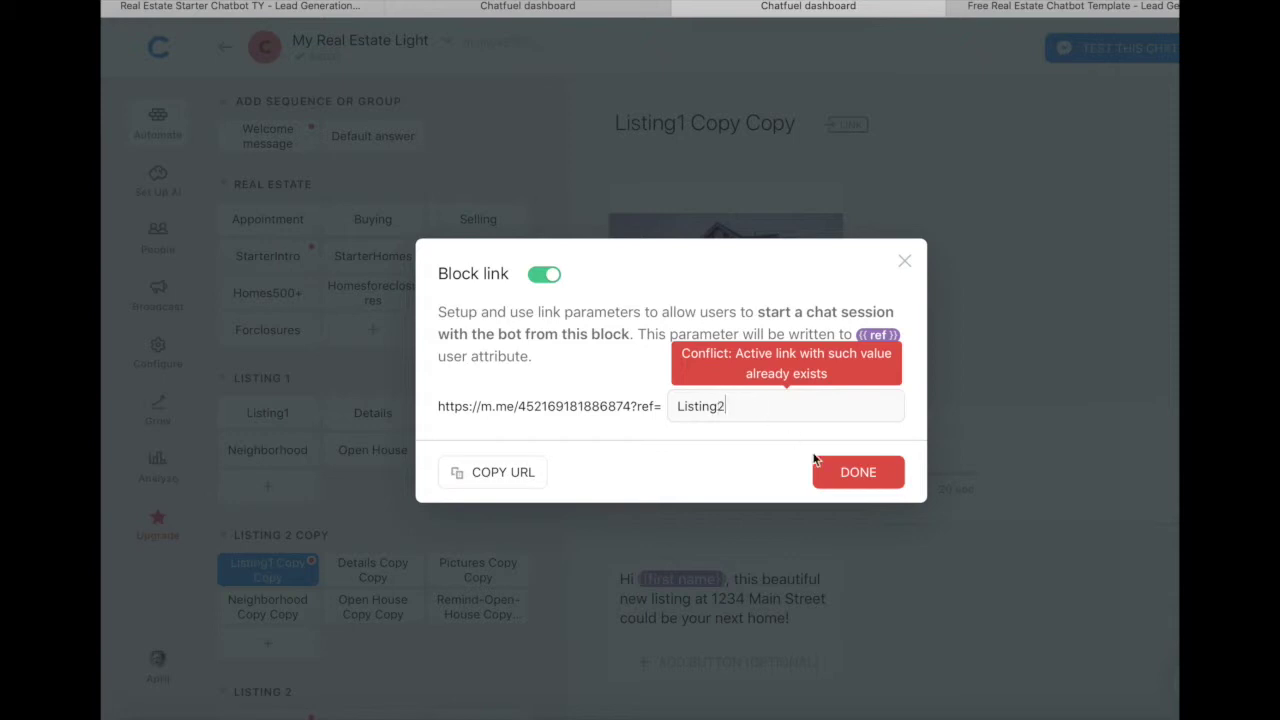
click(509, 475)
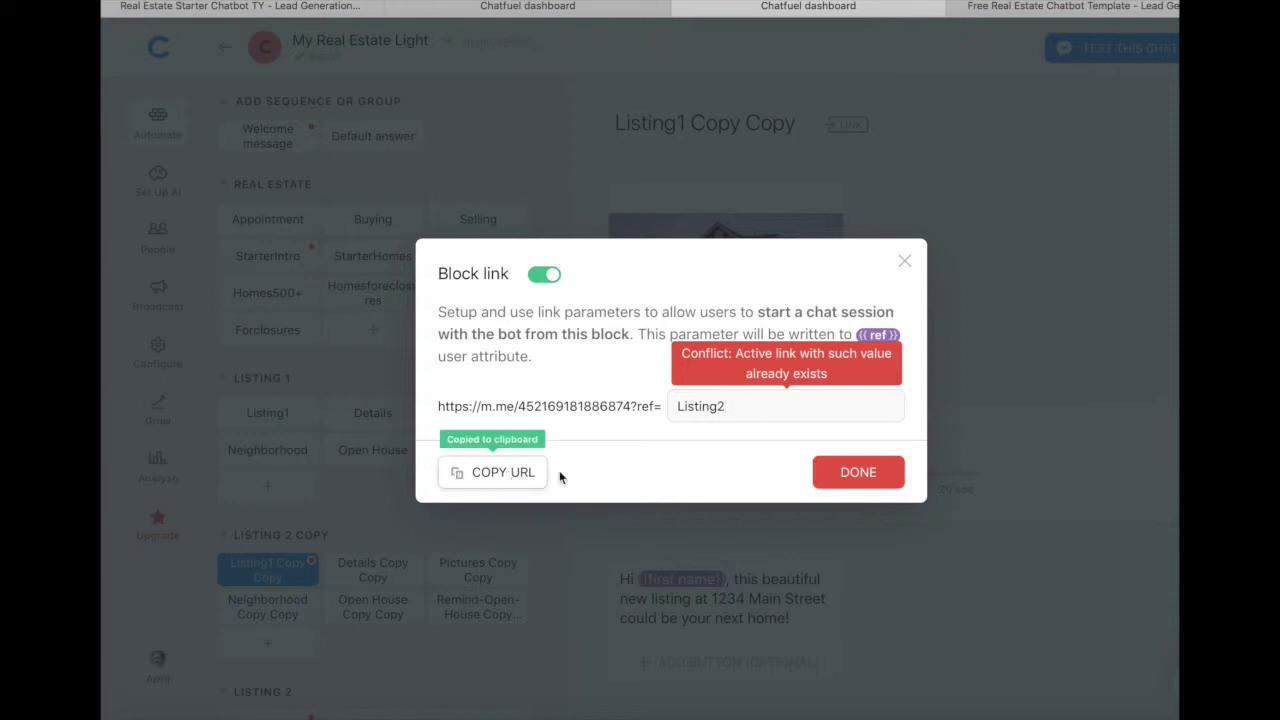
click(858, 474)
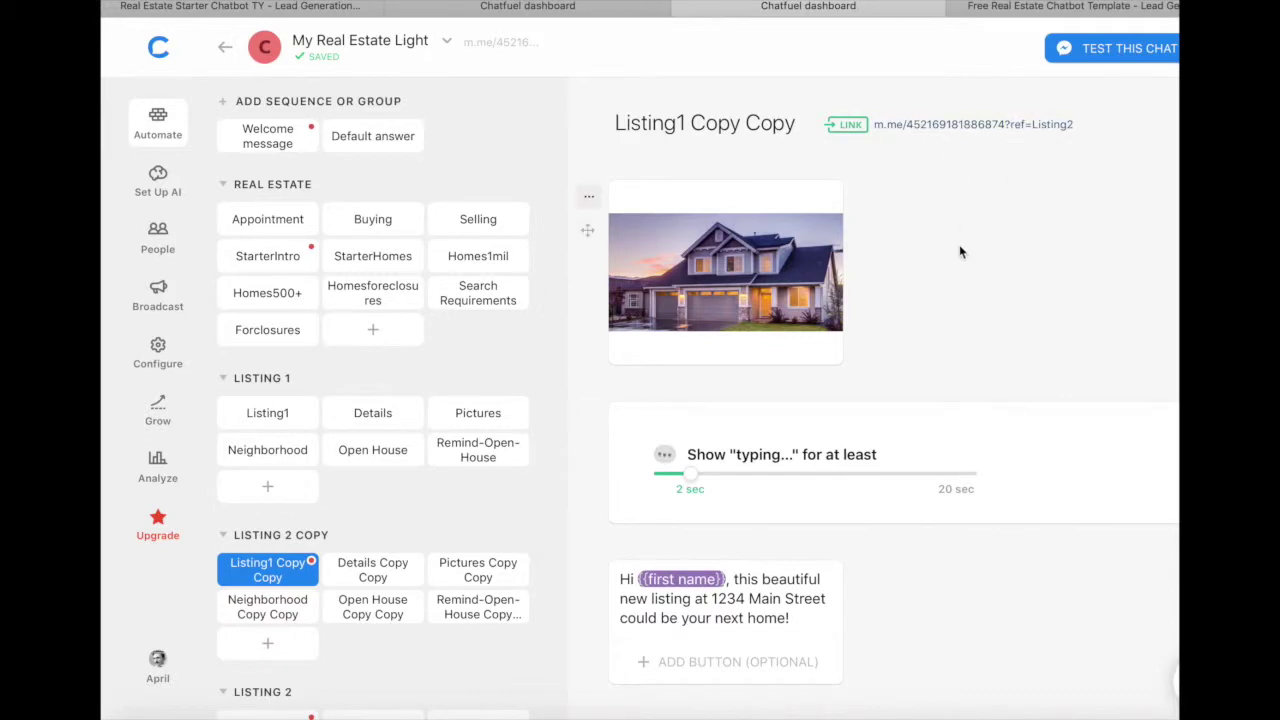
Step: Scroll through the current block, then view Open House Copy Copy and Neighborhood Copy Copy in Listing 2 Copy
scroll(804, 224, down, 2)
scroll(805, 225, down, 5)
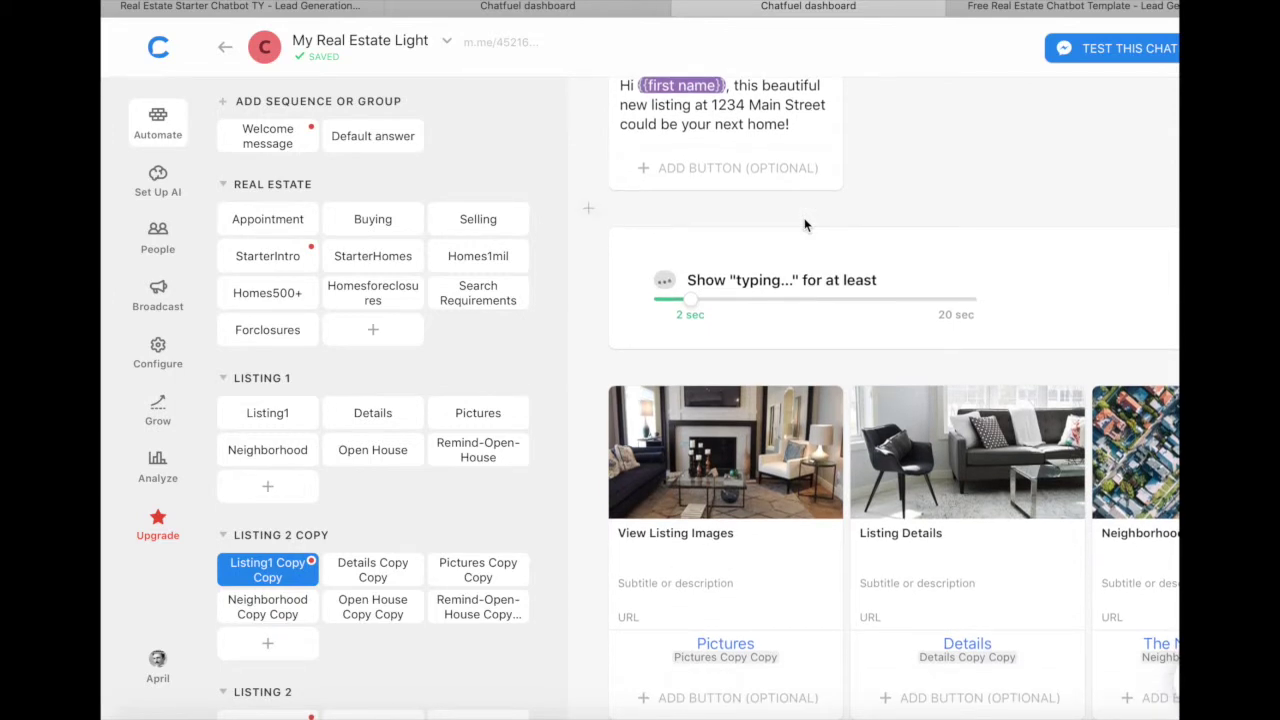
scroll(805, 225, up, 8)
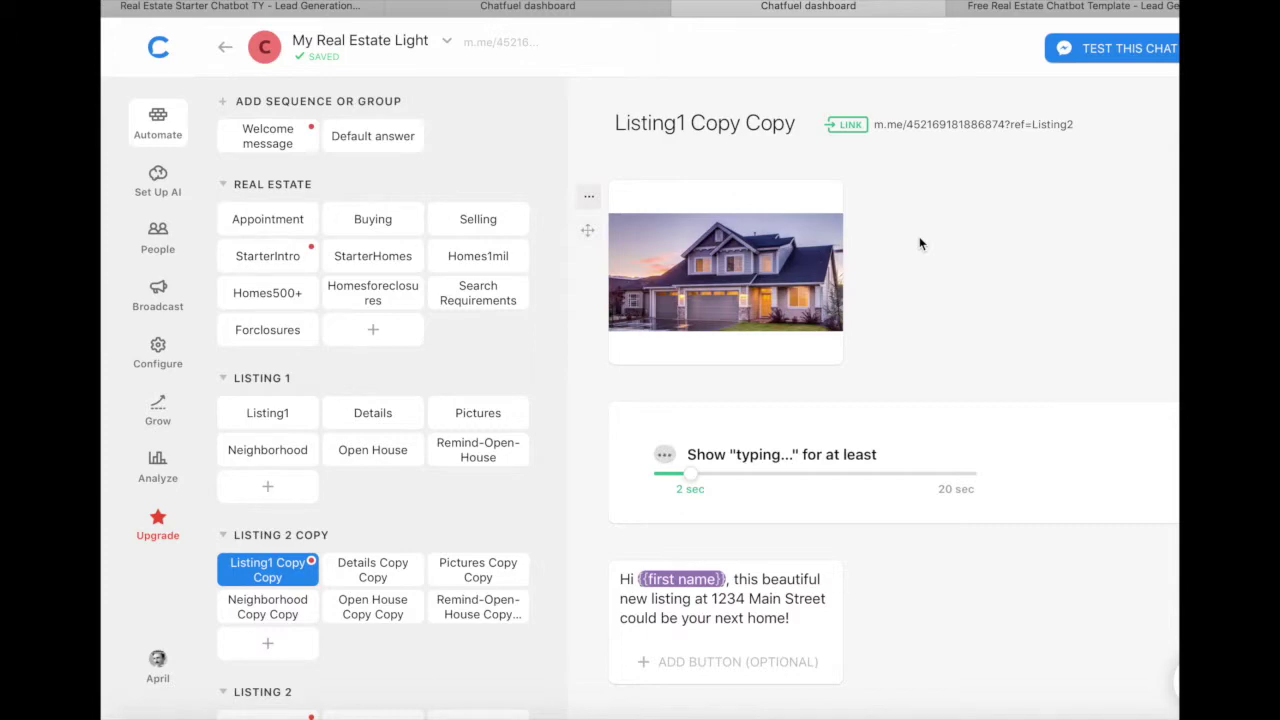
scroll(919, 236, down, 5)
scroll(919, 236, down, 3)
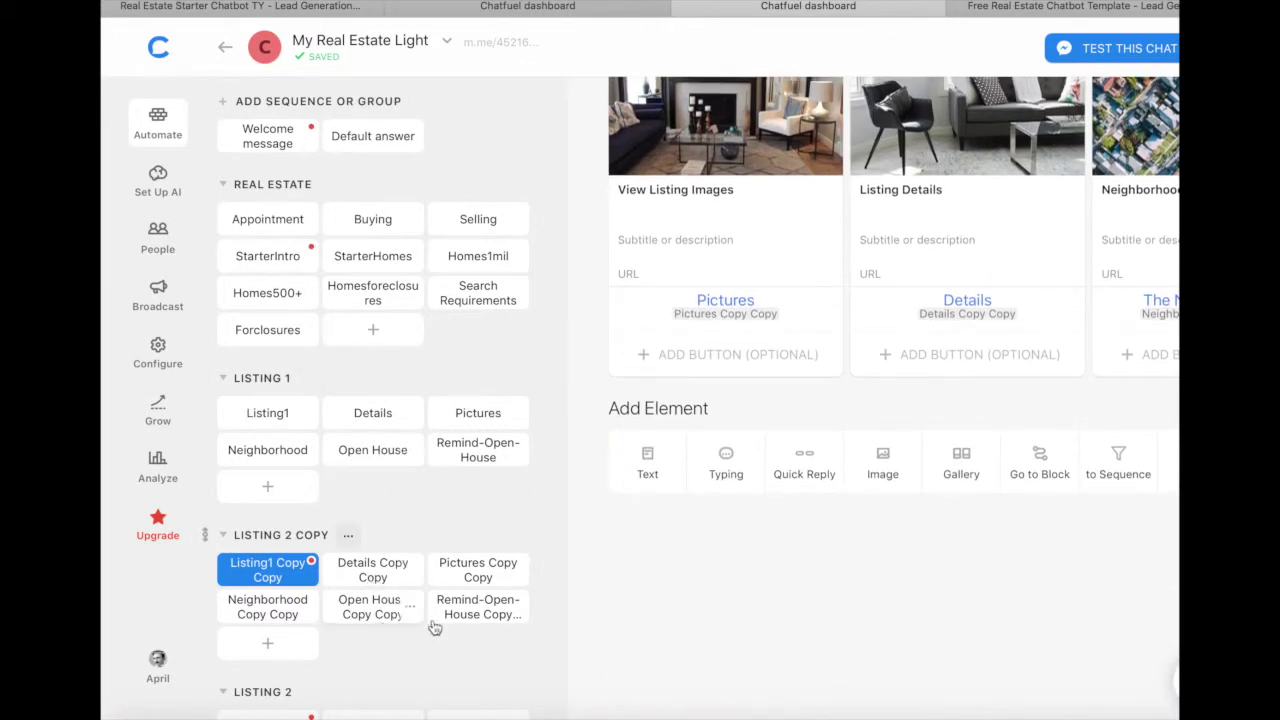
click(378, 614)
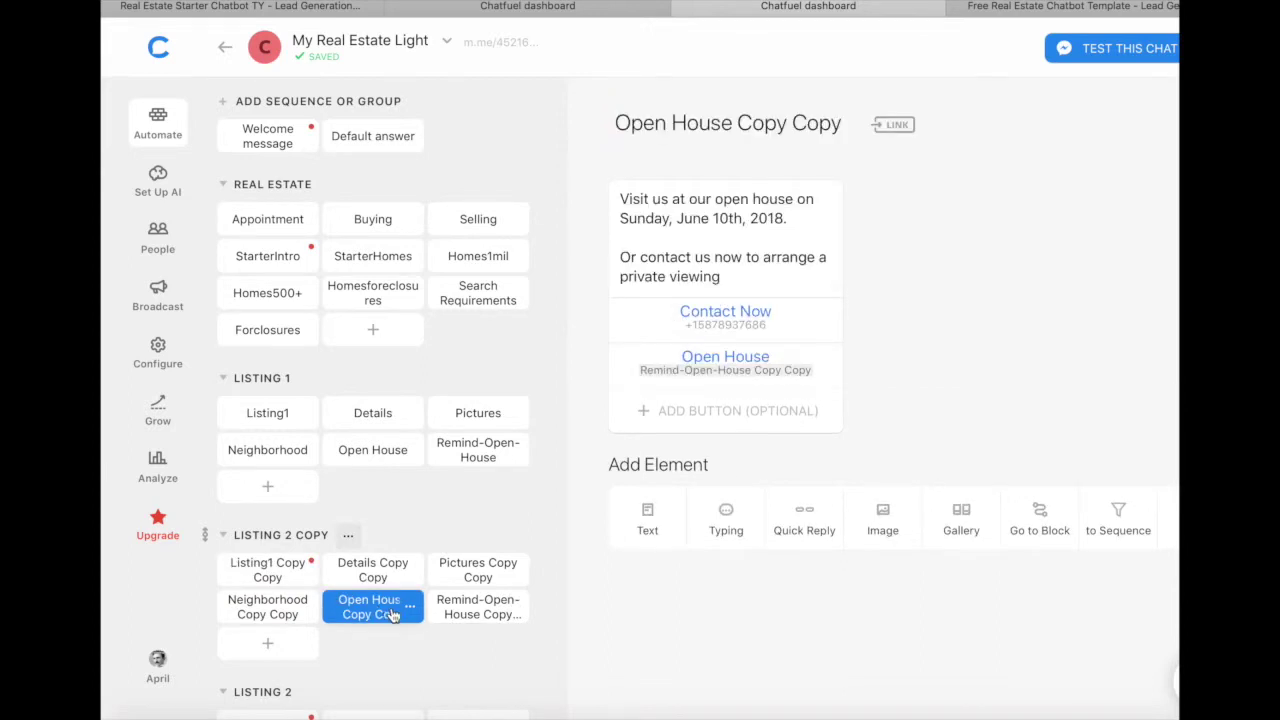
click(280, 614)
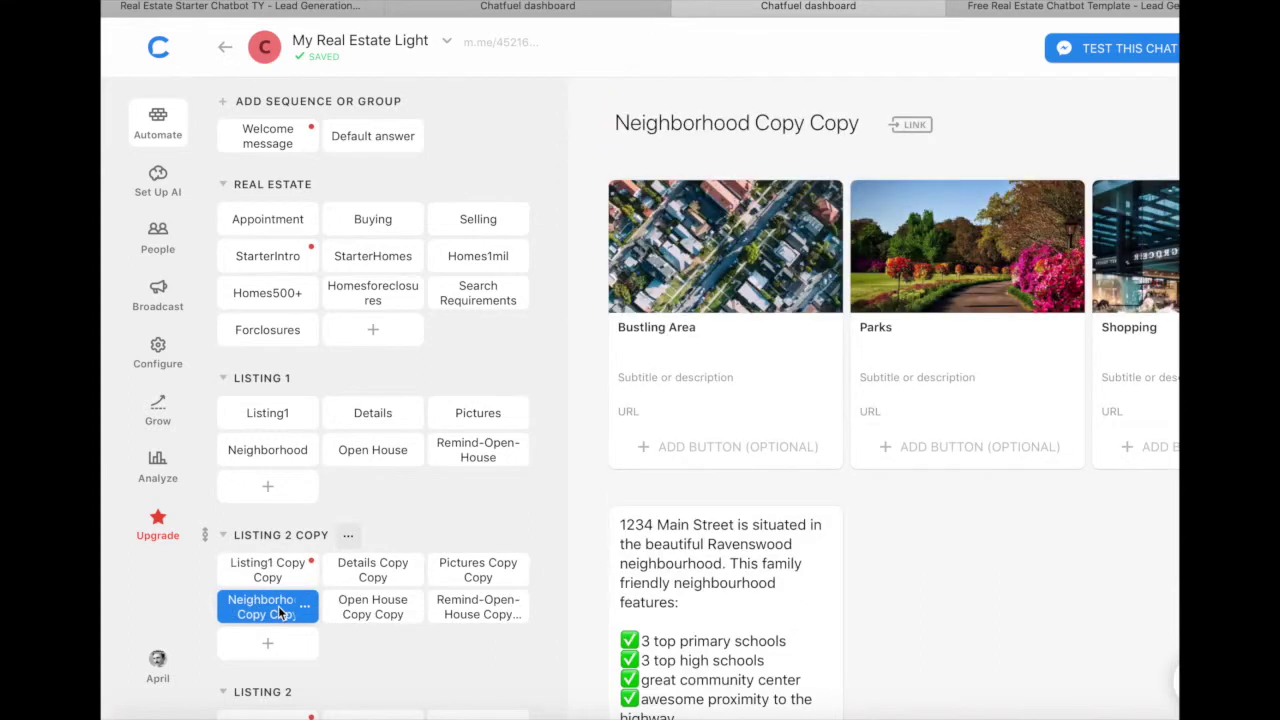
scroll(458, 514, down, 2)
scroll(458, 517, down, 2)
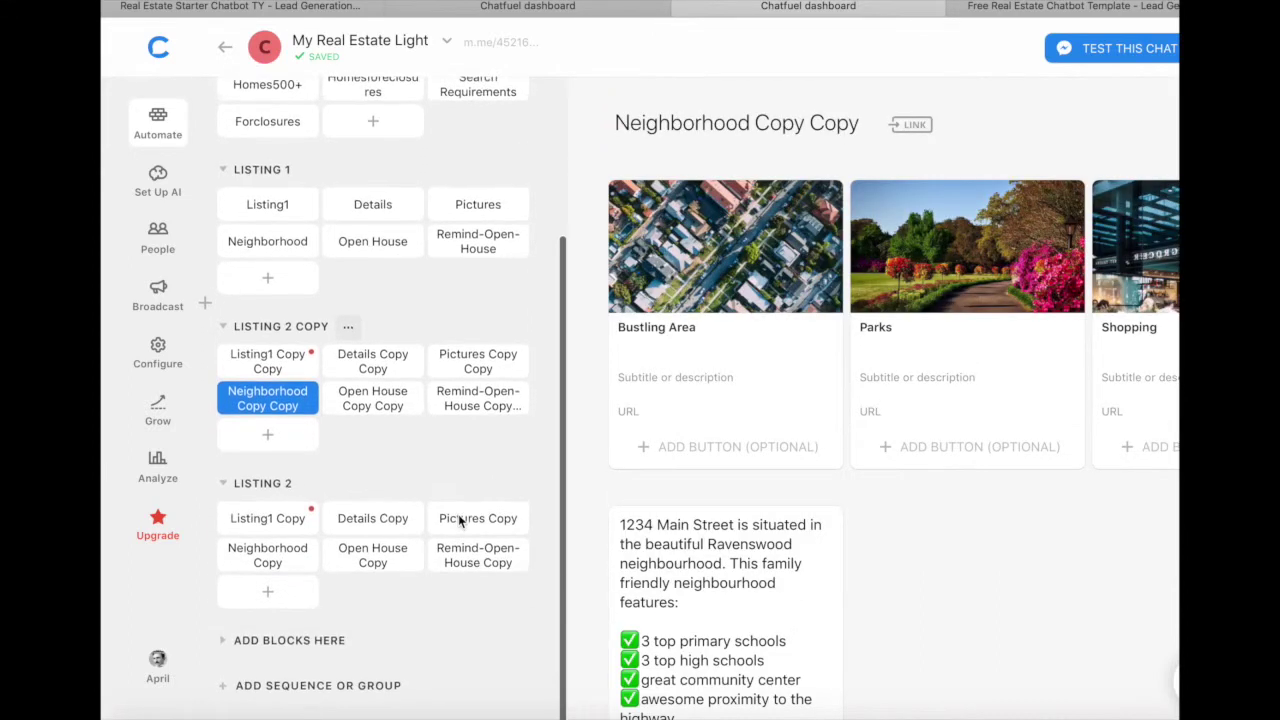
scroll(483, 452, up, 3)
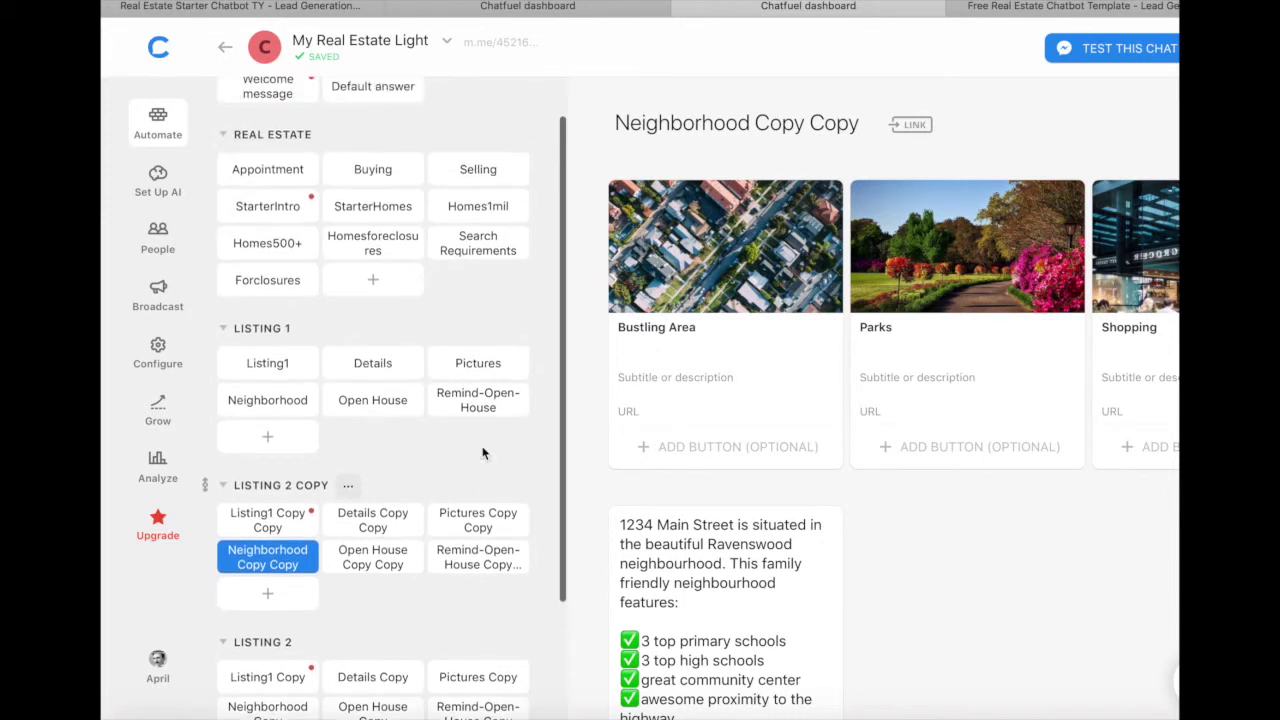
Step: Open Search Requirements and scroll to its budget, neighbourhood questions and 'Many thanks' message
click(480, 243)
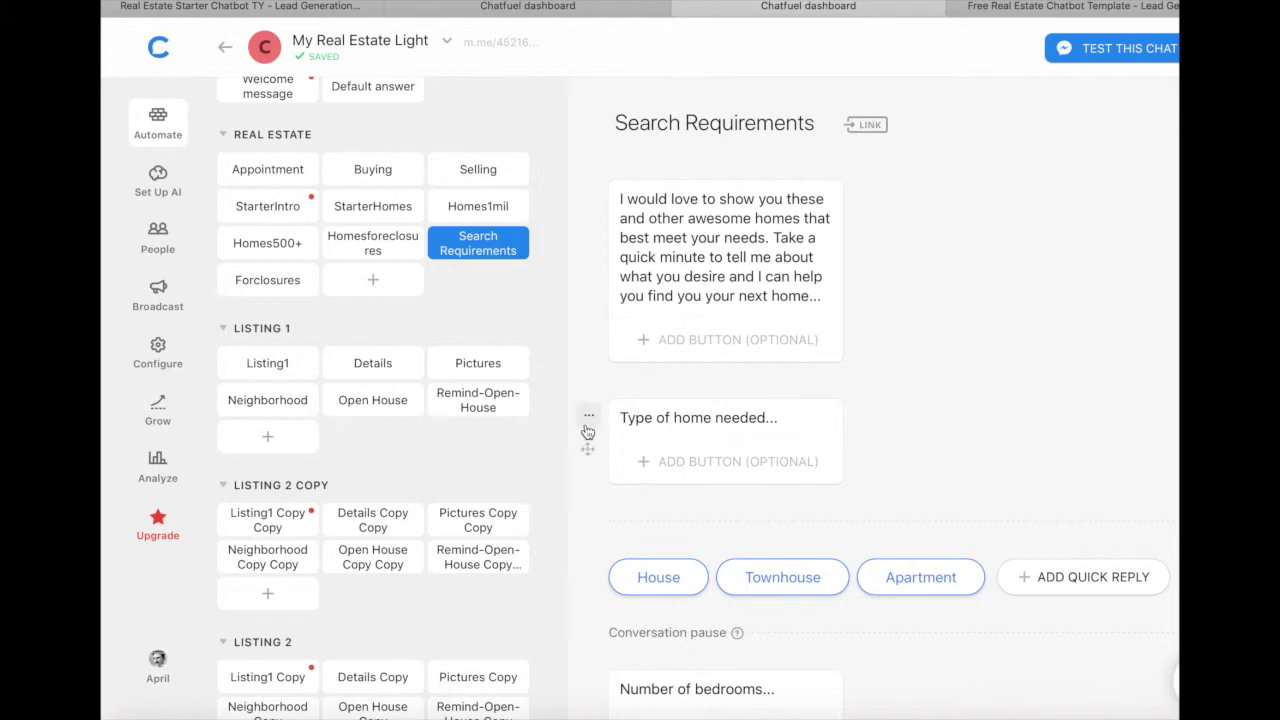
scroll(586, 431, down, 6)
scroll(588, 432, down, 10)
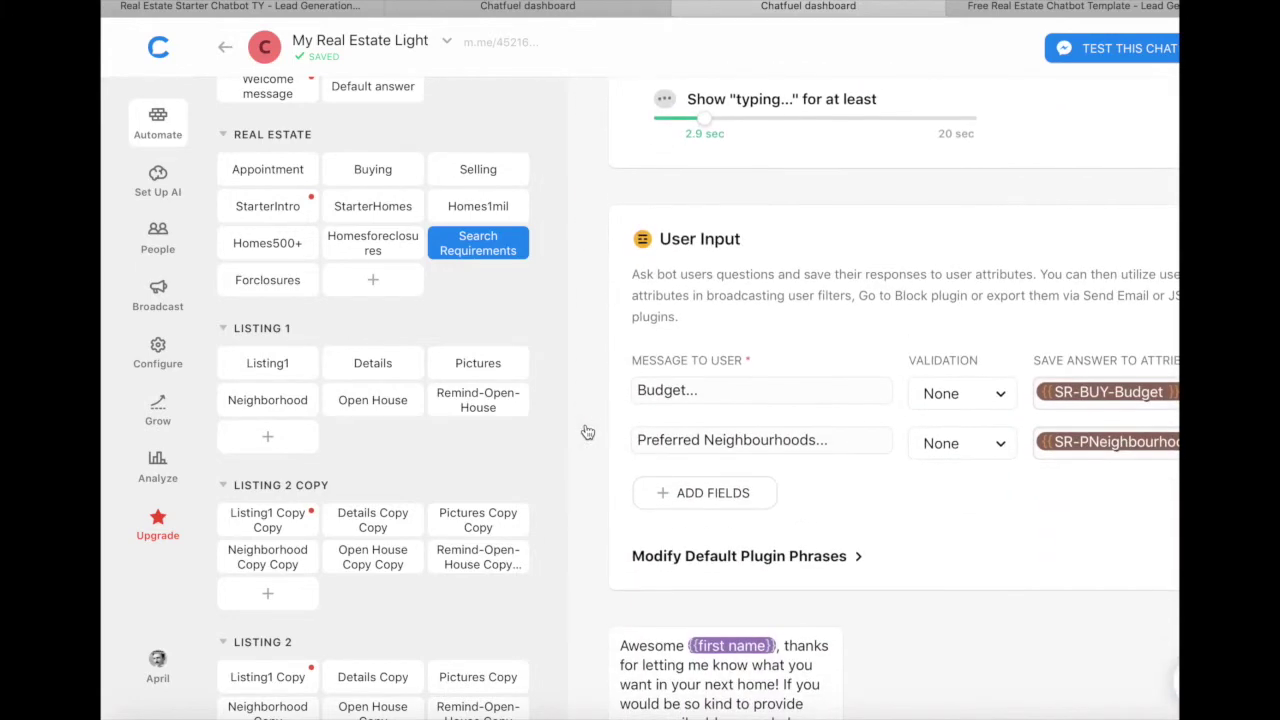
scroll(586, 431, down, 3)
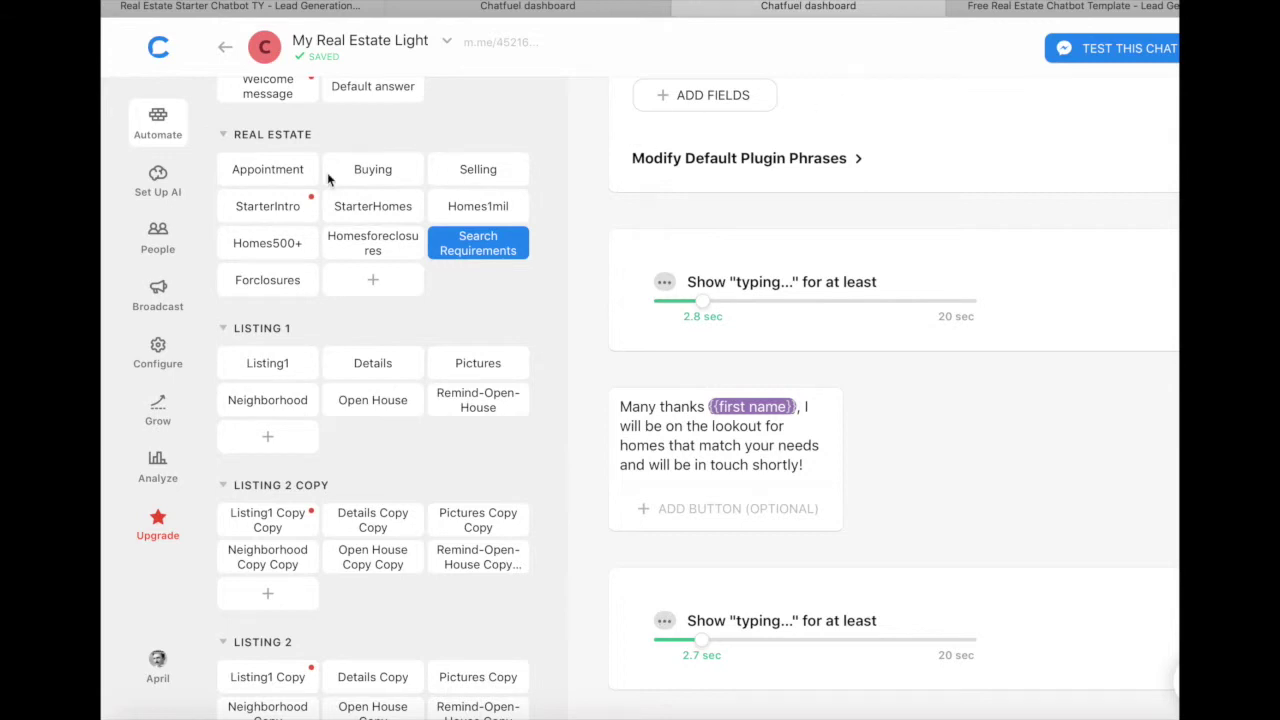
scroll(295, 175, up, 1)
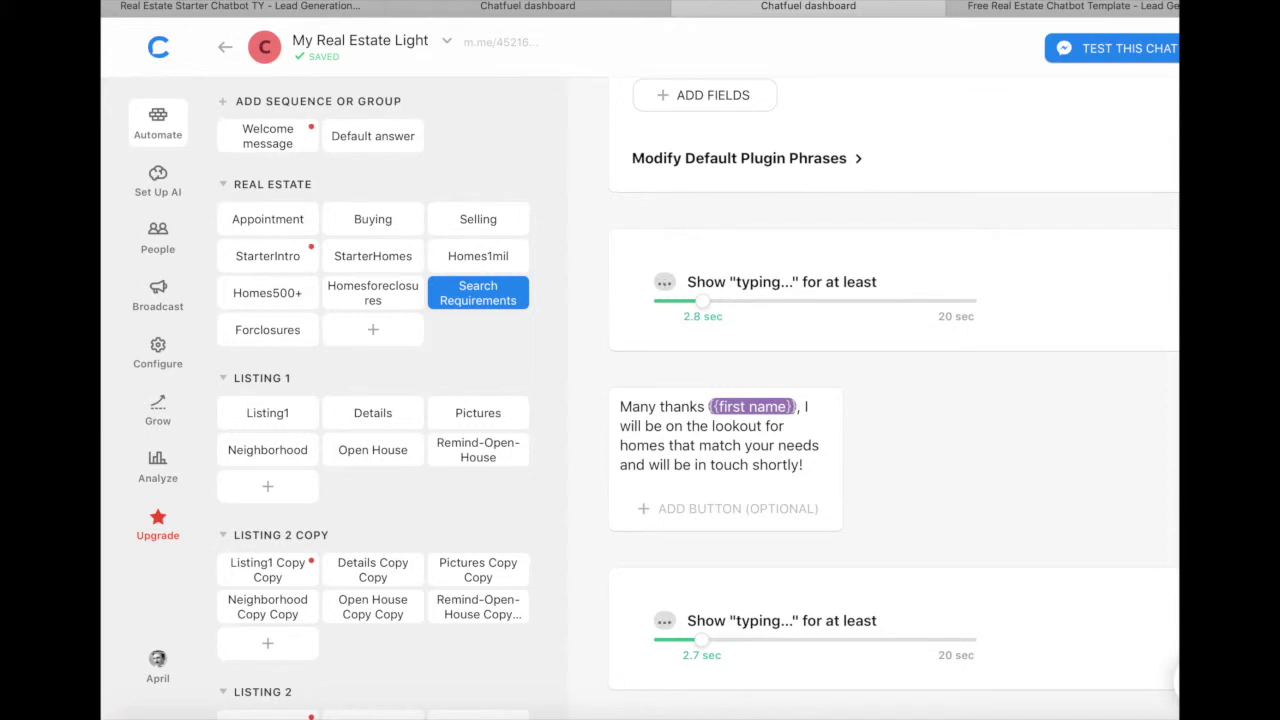
Step: Look through the Chatfuel dashboard and Free Real Estate Chatbot Template tabs
click(285, 8)
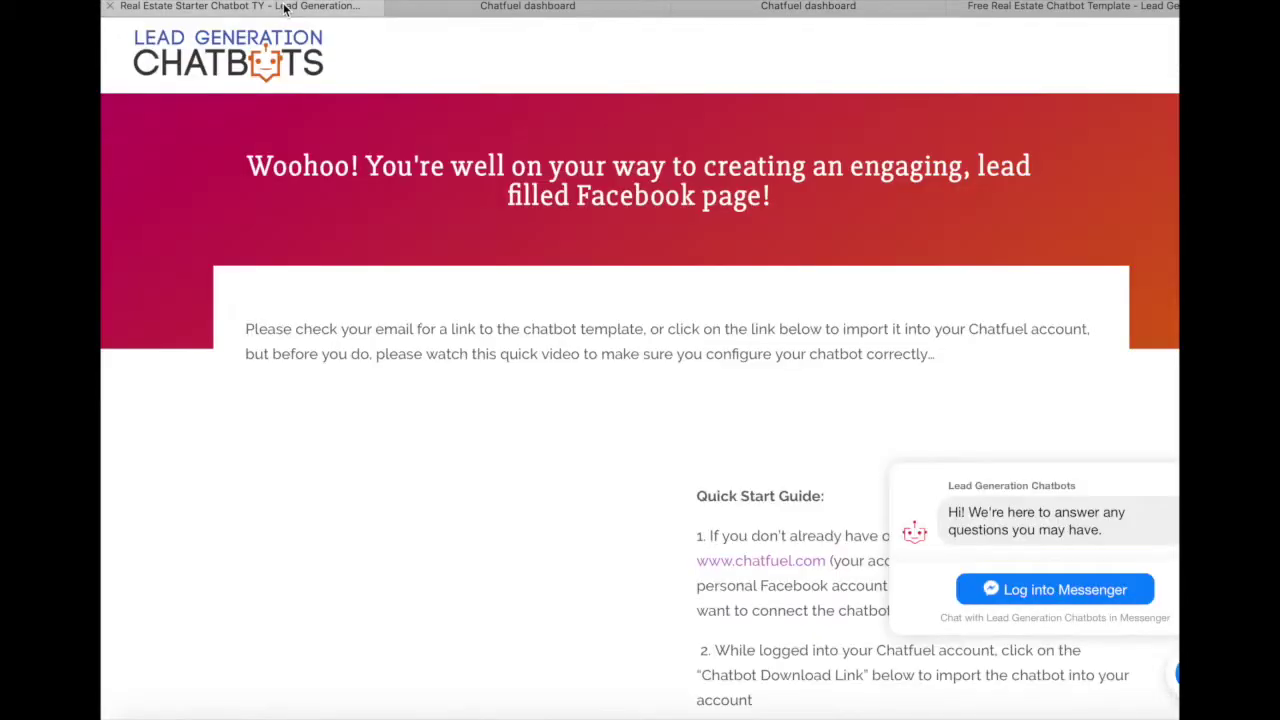
click(510, 7)
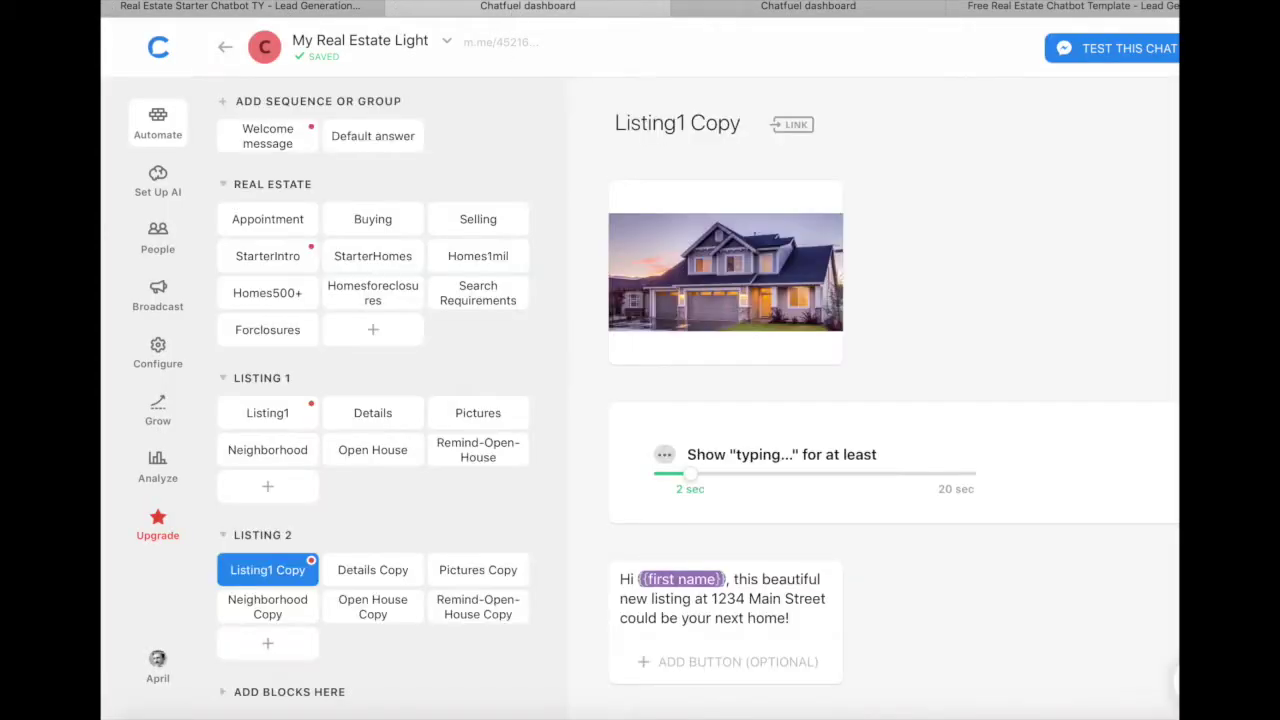
click(1063, 5)
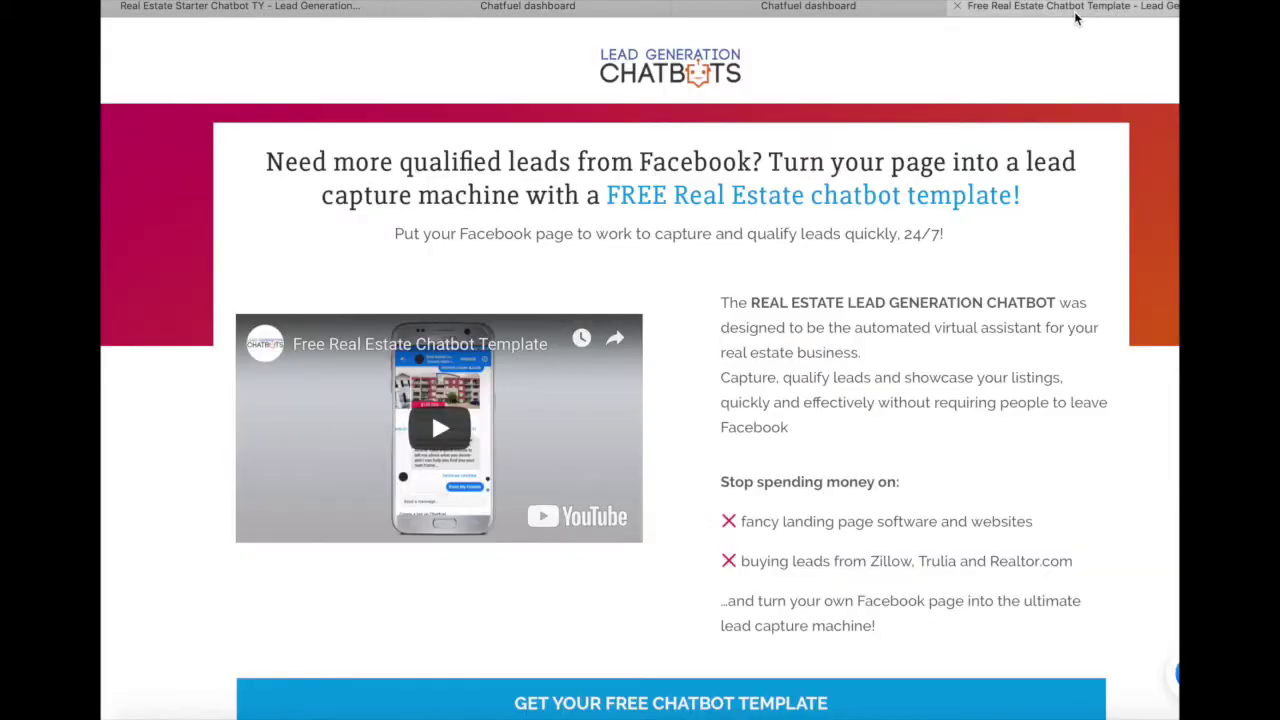
scroll(989, 290, down, 5)
scroll(988, 284, up, 6)
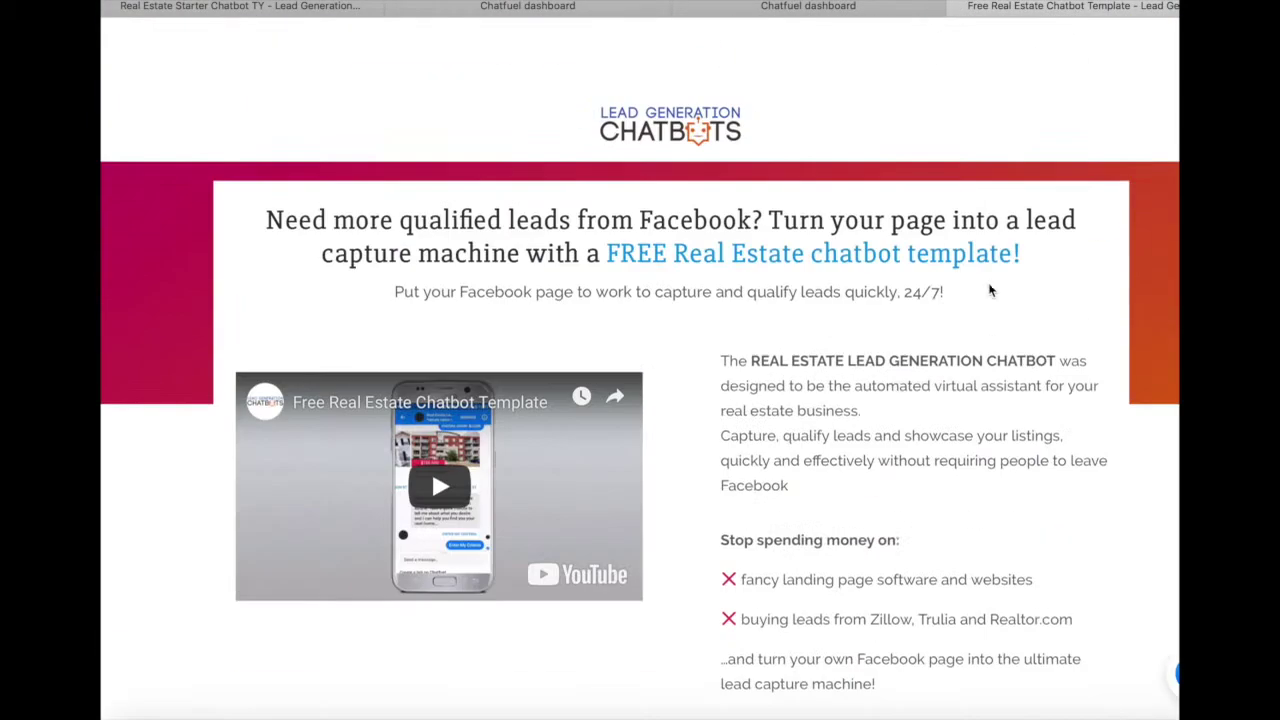
Step: On the thank-you page, dismiss the chat popup and scroll down to Lead Magnet Sequences
click(270, 5)
scroll(494, 474, down, 10)
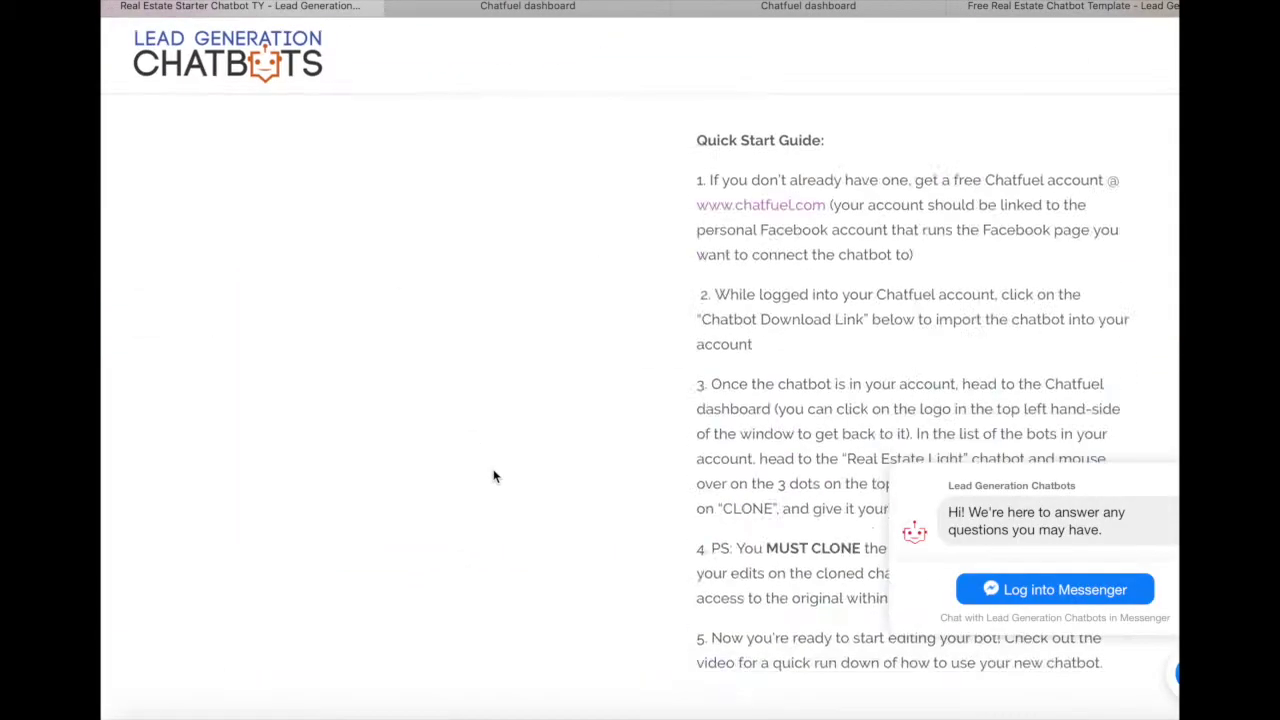
scroll(493, 472, down, 4)
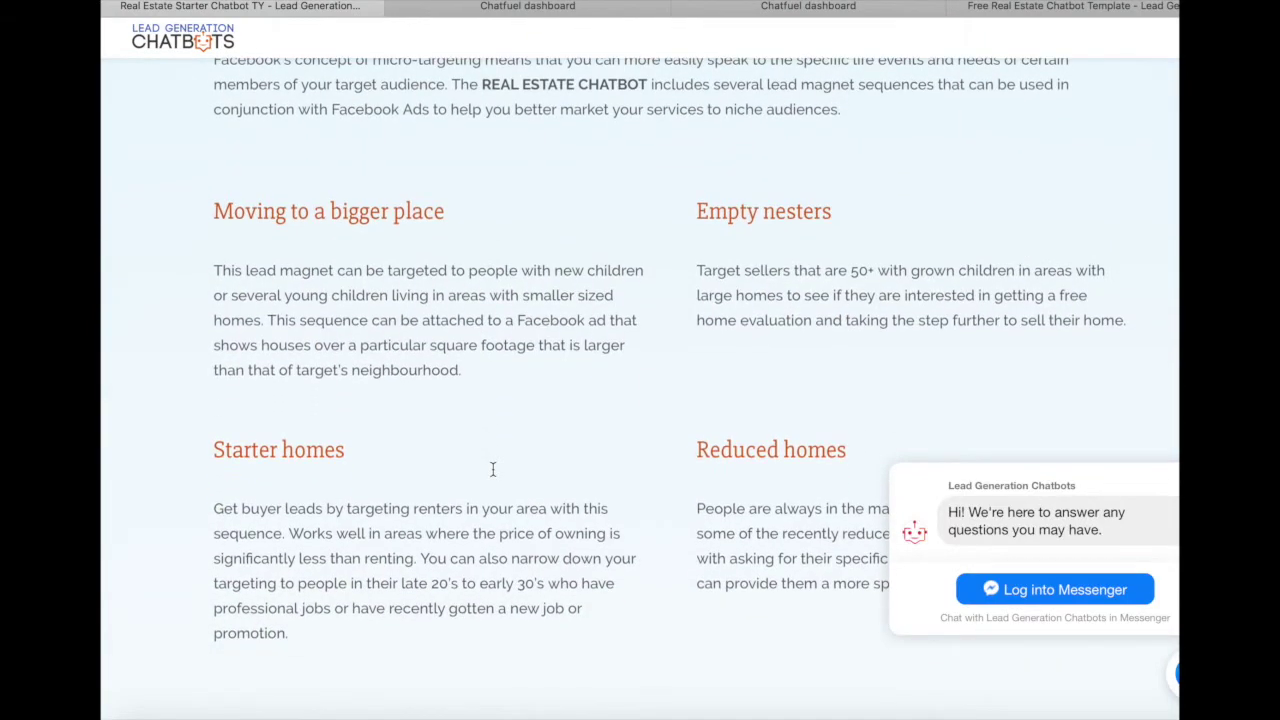
scroll(493, 476, up, 1)
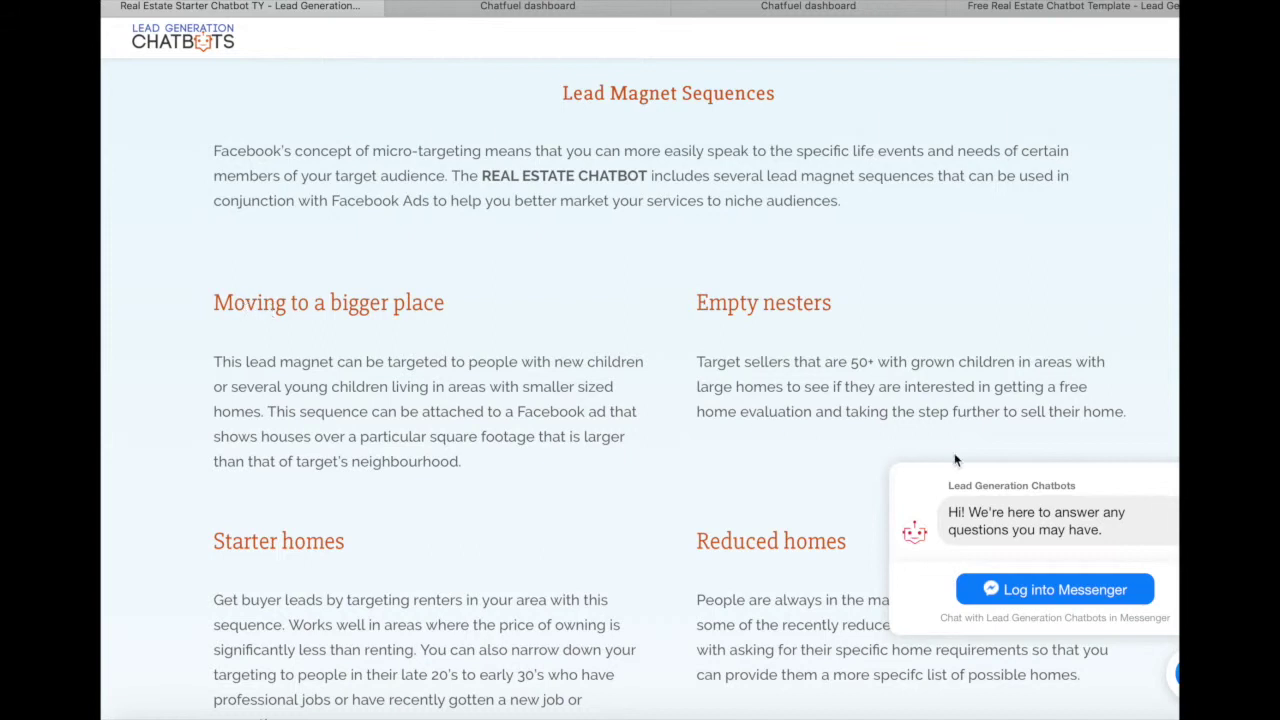
click(1173, 677)
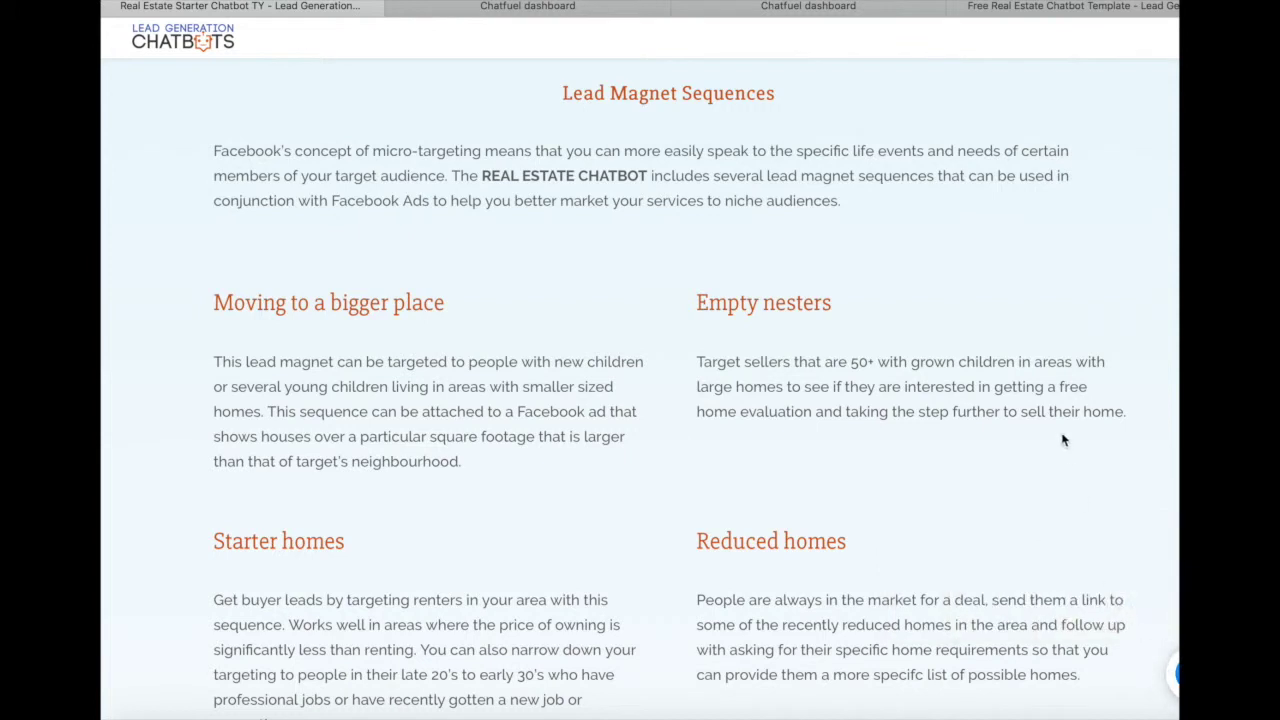
scroll(1063, 436, down, 3)
scroll(1063, 437, down, 1)
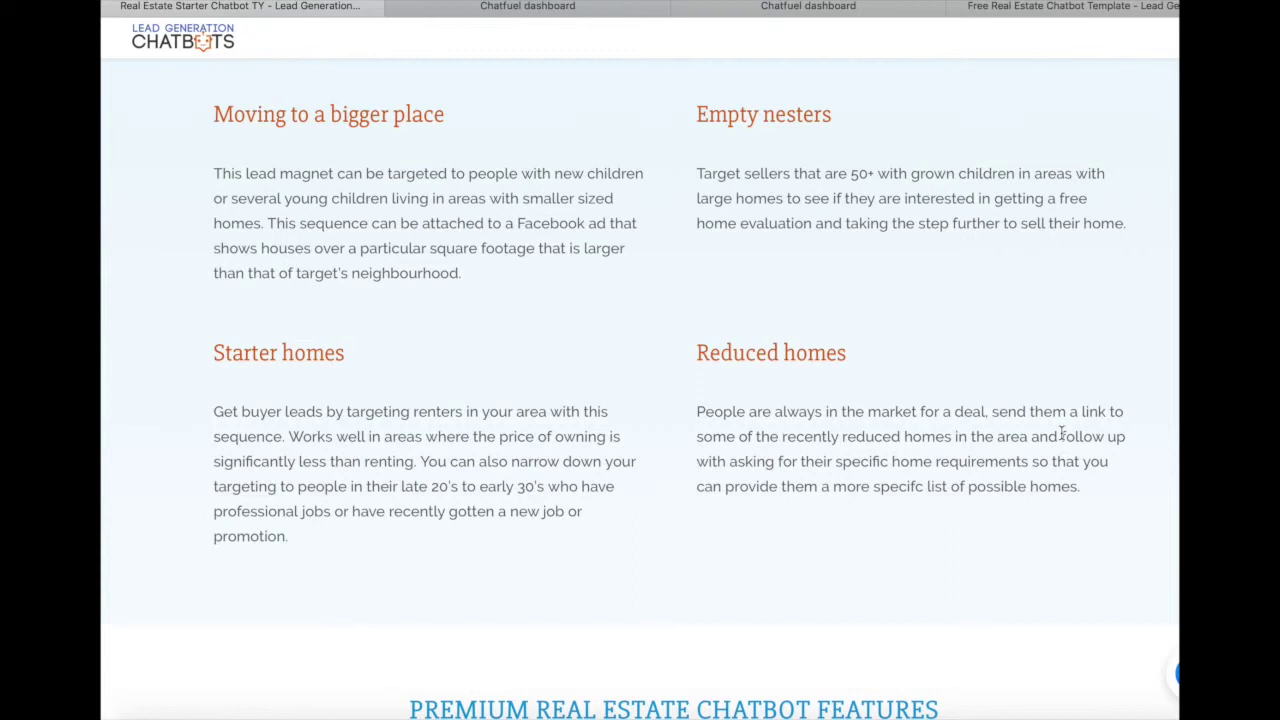
scroll(1062, 436, down, 2)
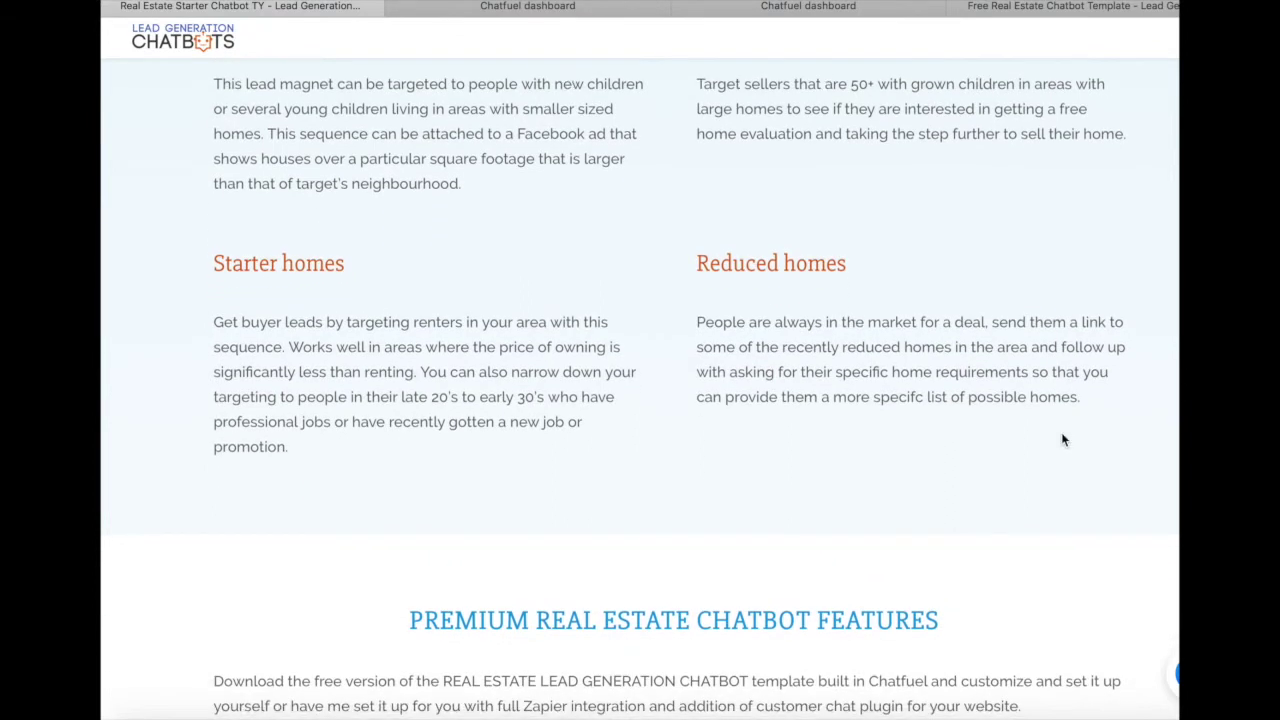
scroll(1063, 440, down, 2)
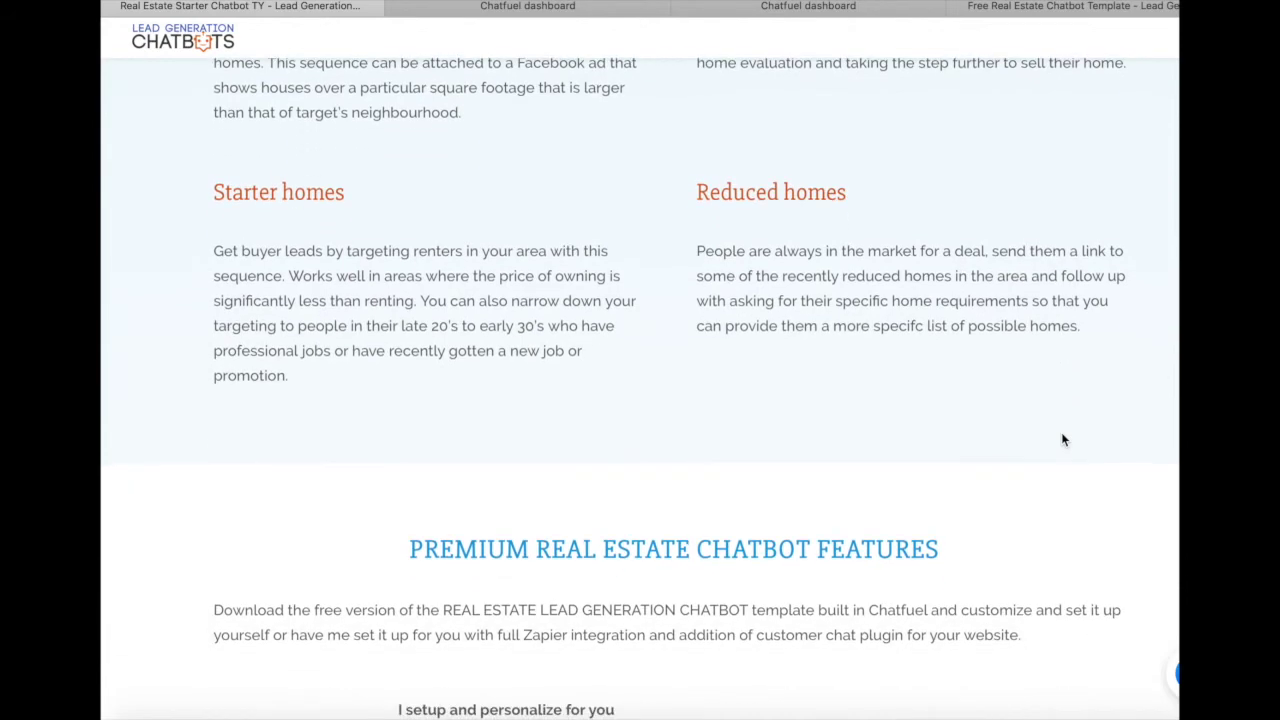